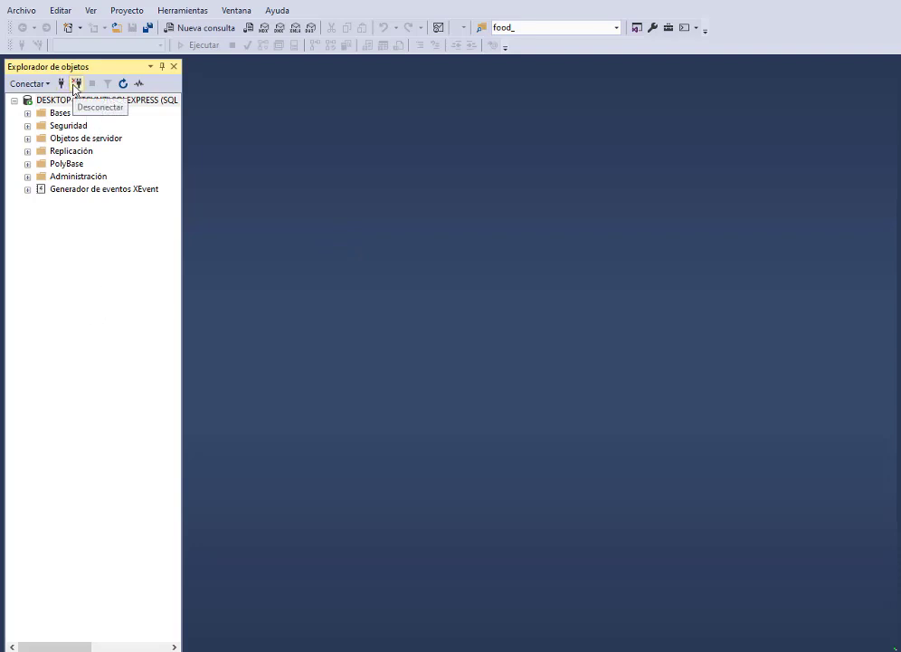
Step: Disconnect, then reconnect to SQLEXPRESS with Windows authentication after briefly trying SQL Server authentication
left_click(76, 84)
left_click(60, 83)
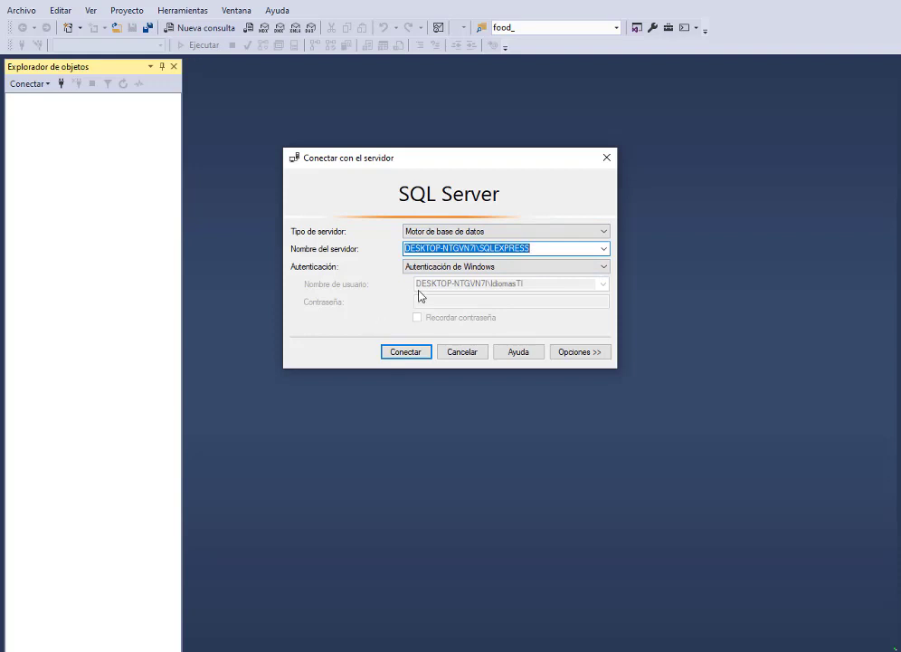
left_click(569, 266)
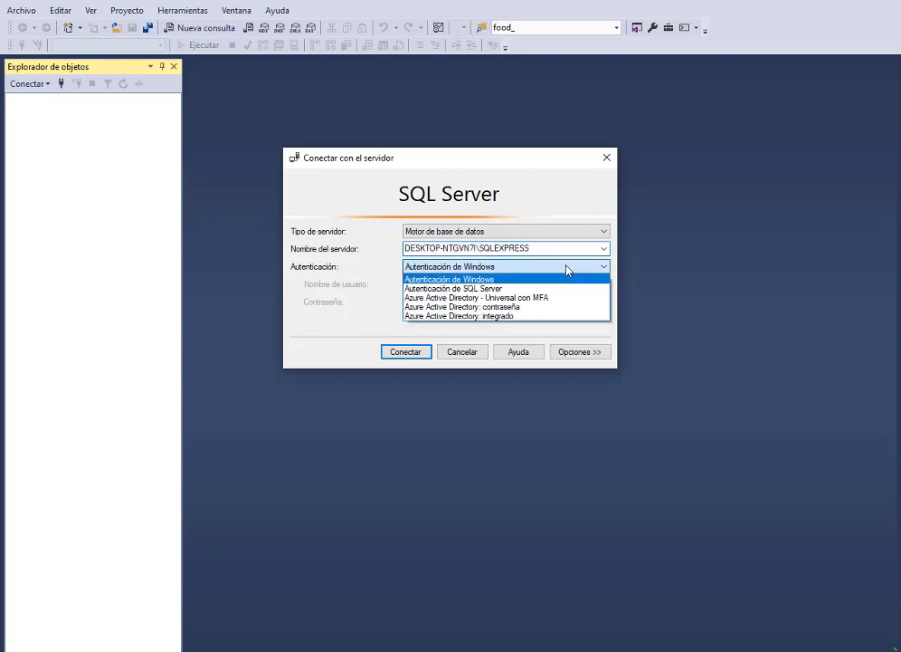
left_click(441, 287)
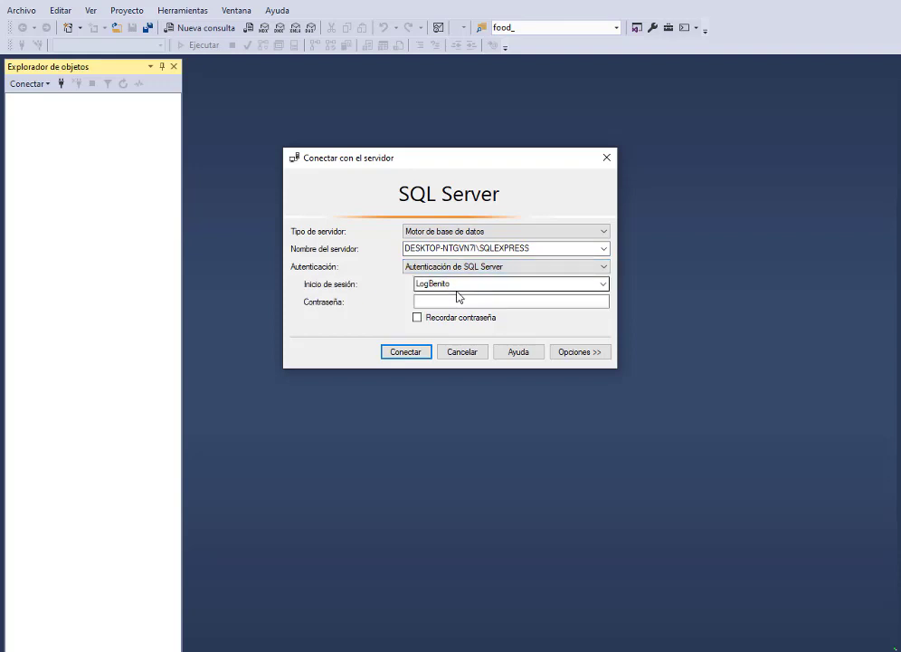
left_click(454, 302)
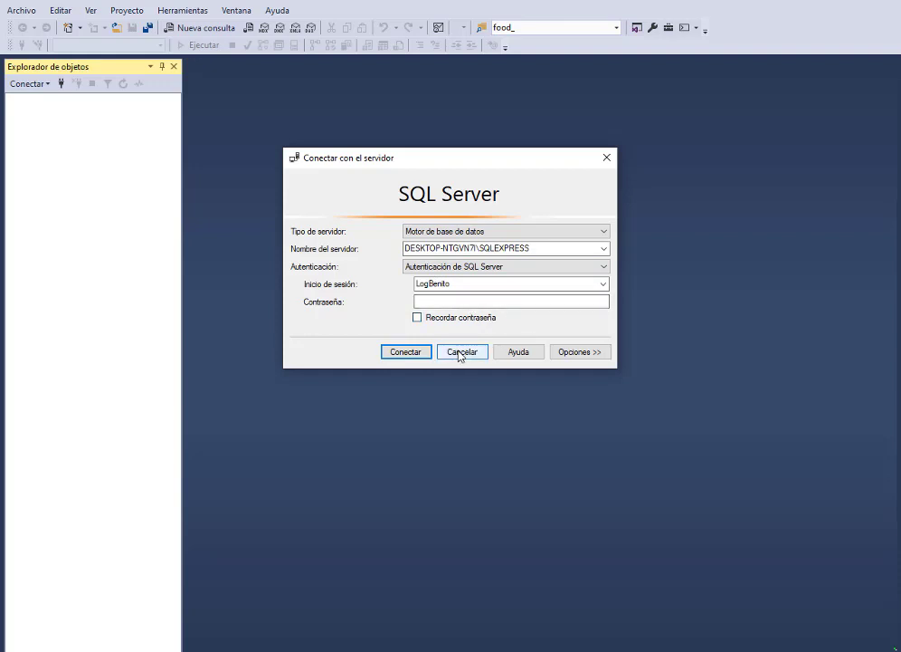
left_click(513, 268)
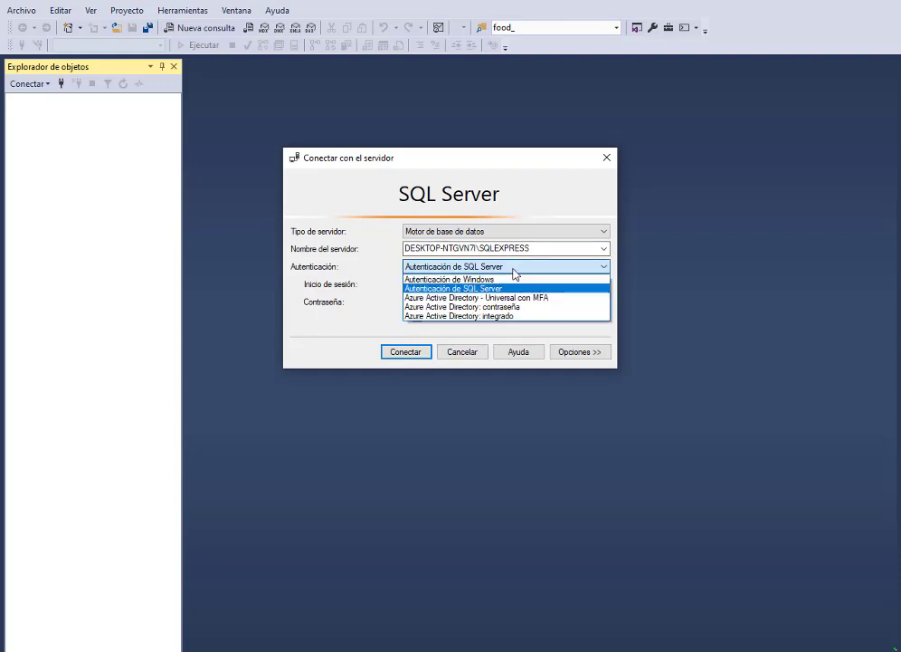
left_click(452, 279)
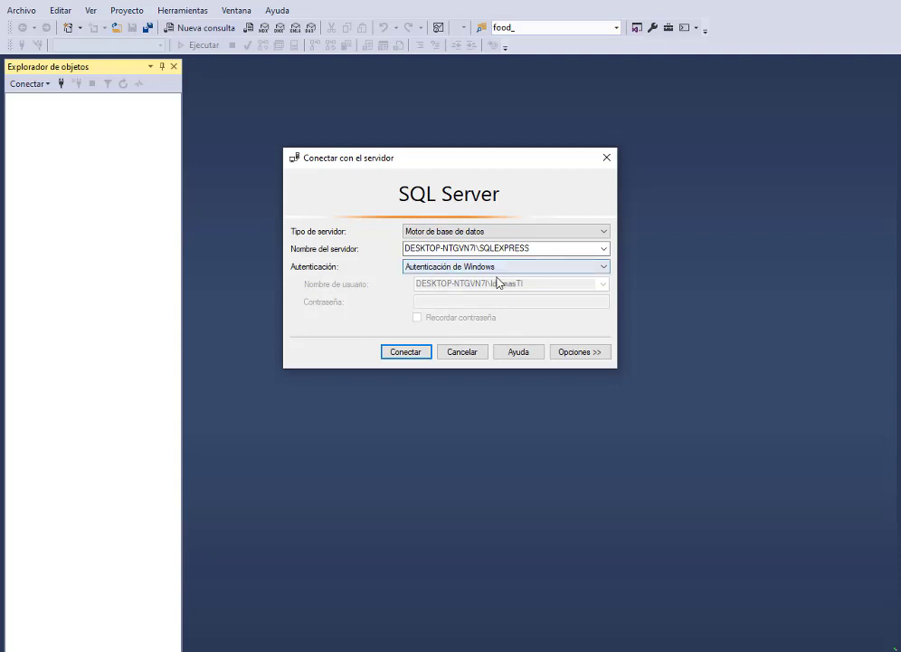
left_click(409, 352)
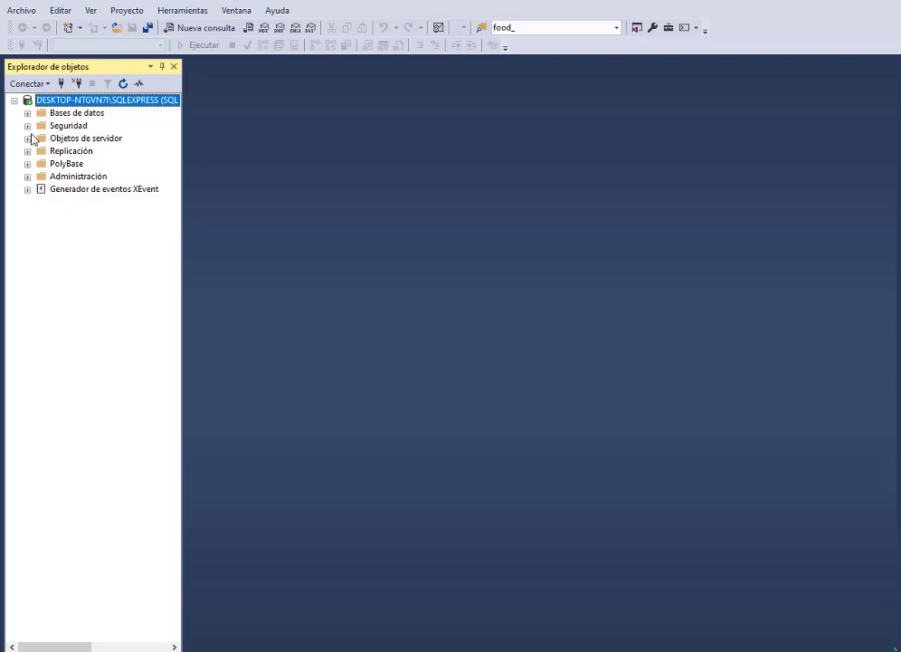
Step: Expand Bases de datos, Seguridad and Inicios de sesión, look at the sa login, then select Inicios de sesión
left_click(28, 114)
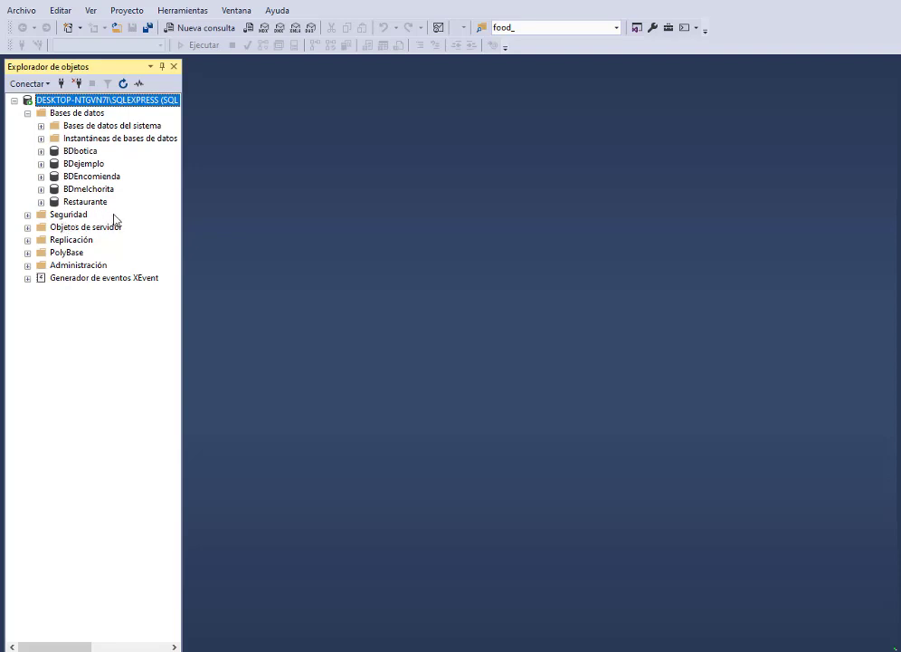
left_click(27, 216)
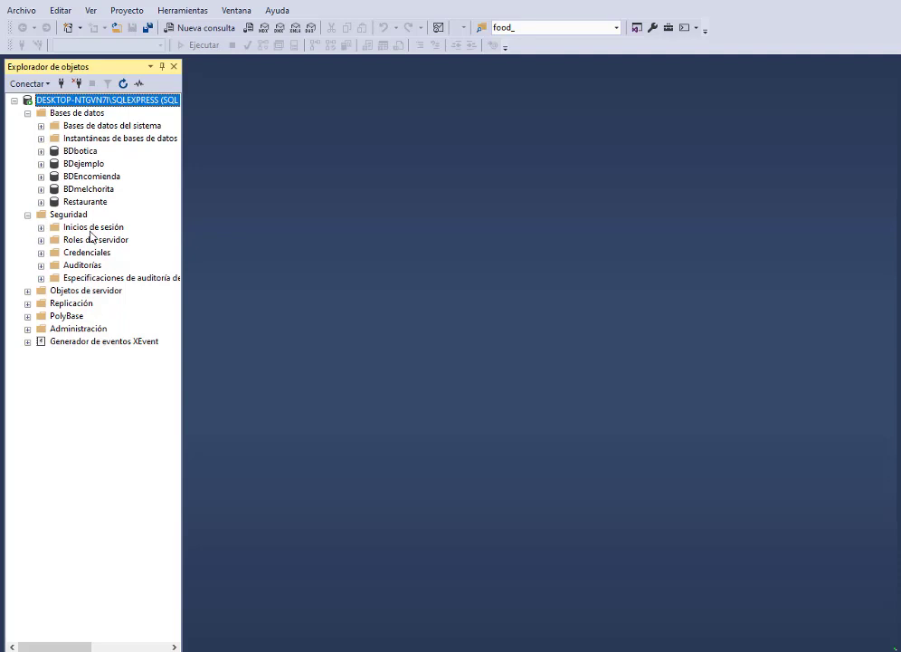
left_click(41, 228)
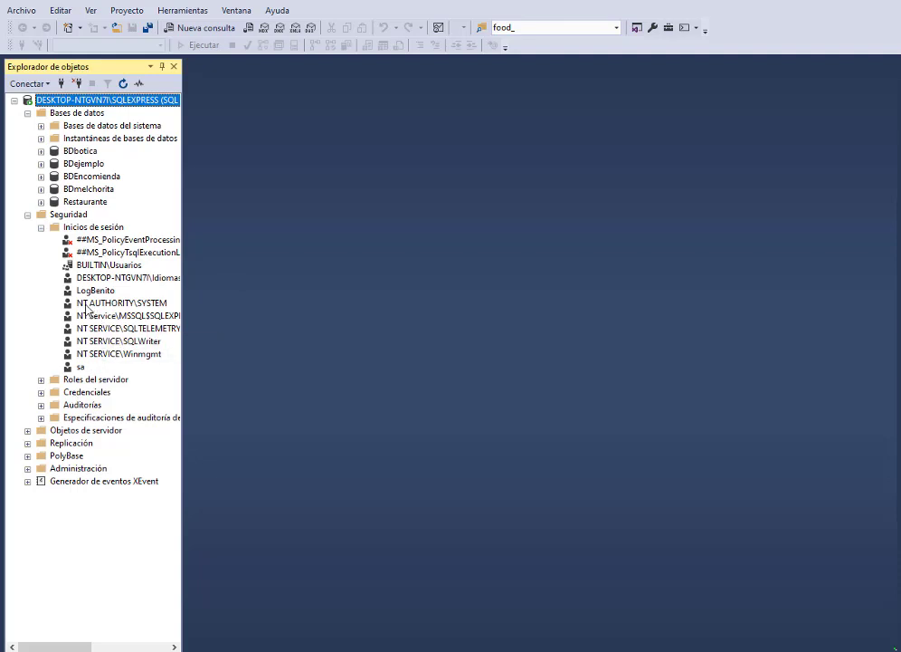
left_click(111, 313)
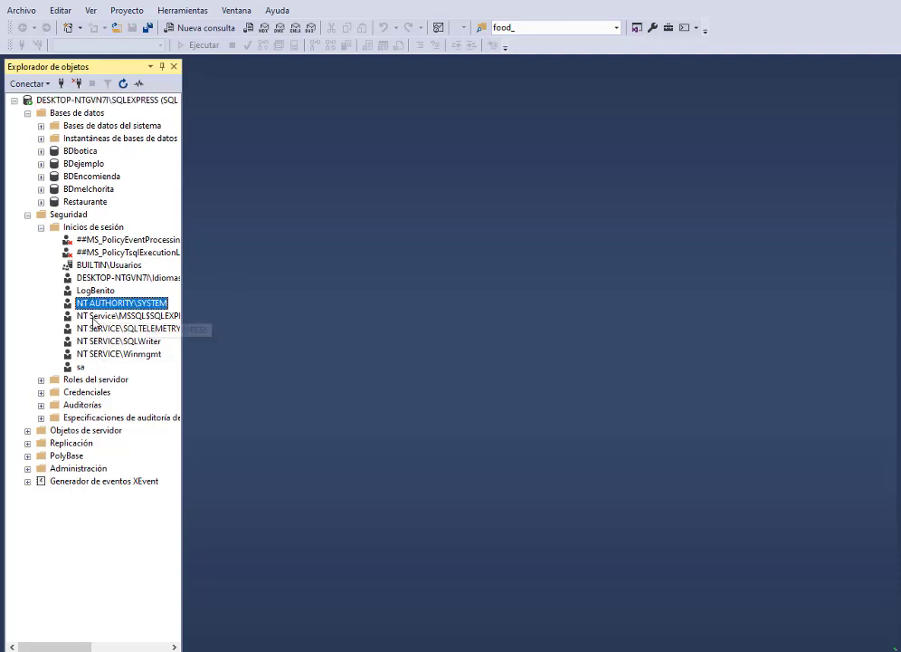
left_click(80, 365)
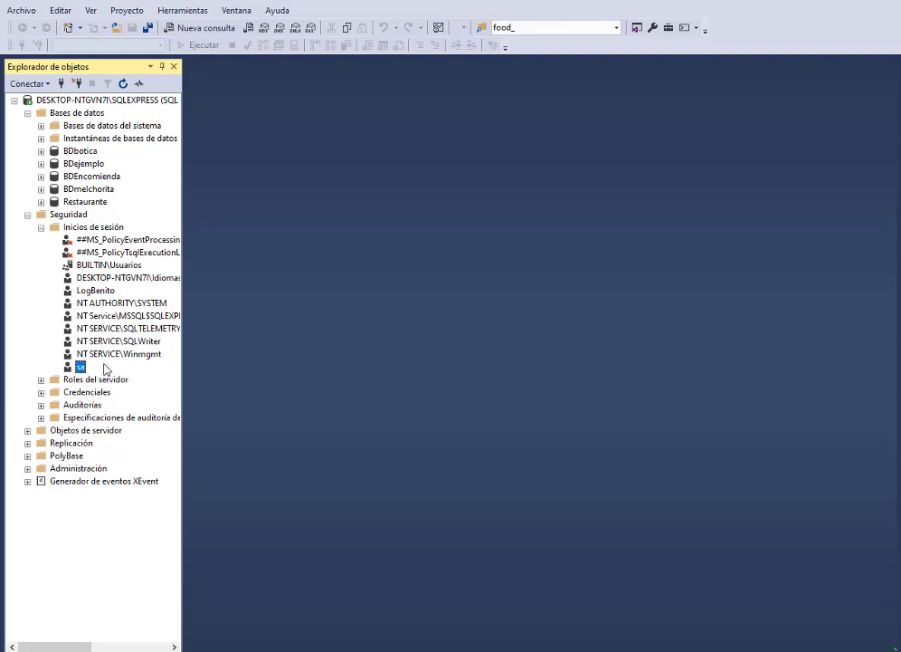
left_click(91, 228)
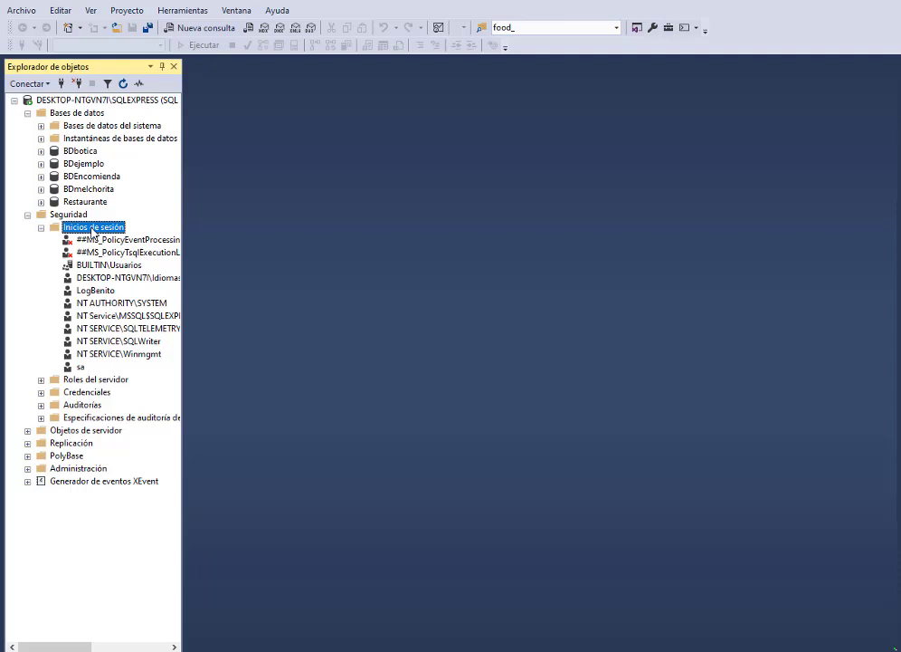
Step: Create SQL Server login LogCarlos with a password and password policy enforcement turned off
right_click(91, 228)
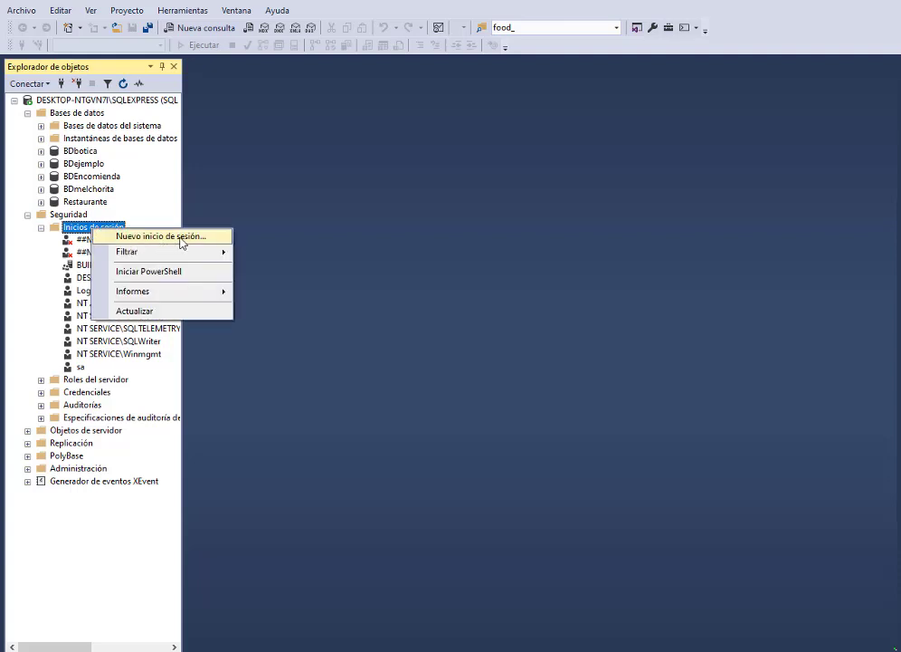
left_click(181, 241)
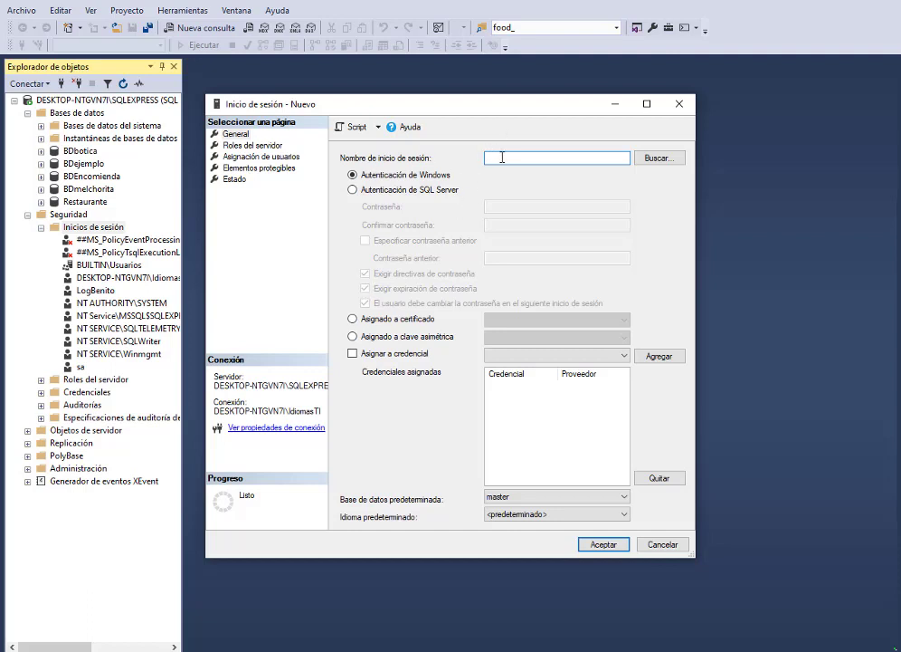
type("LogCarlos")
left_click(396, 190)
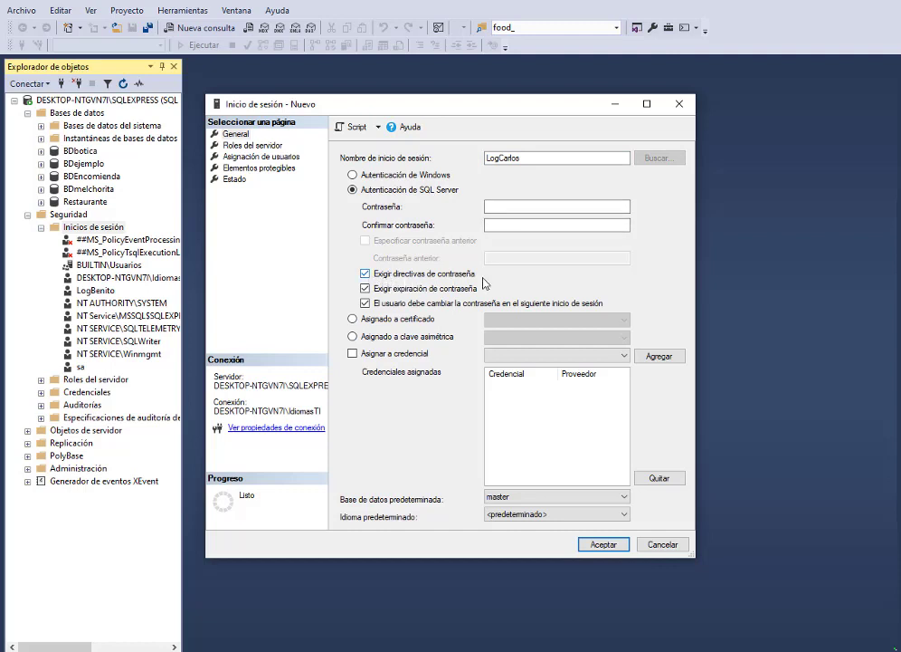
left_click(423, 274)
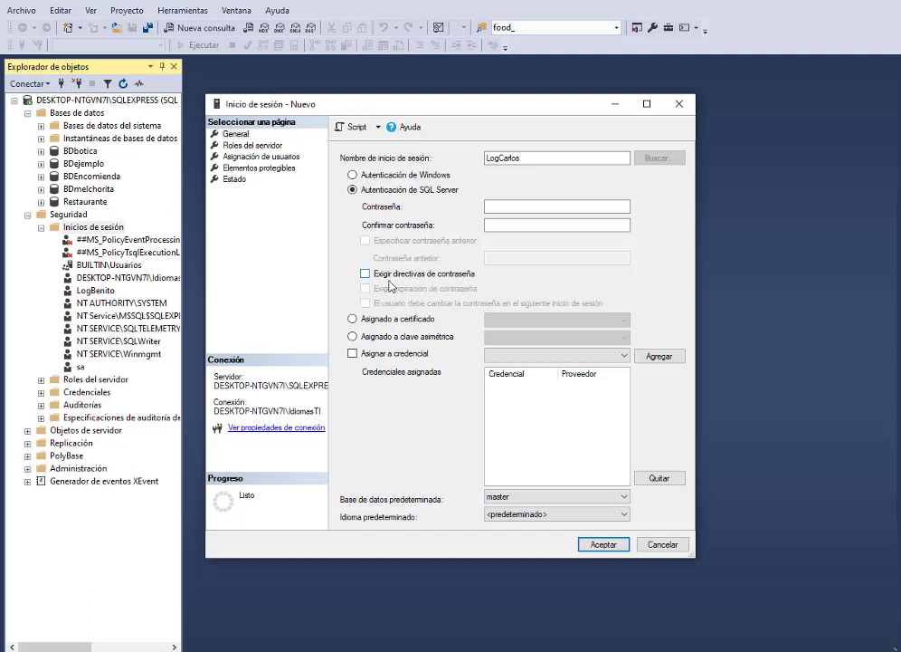
left_click(500, 208)
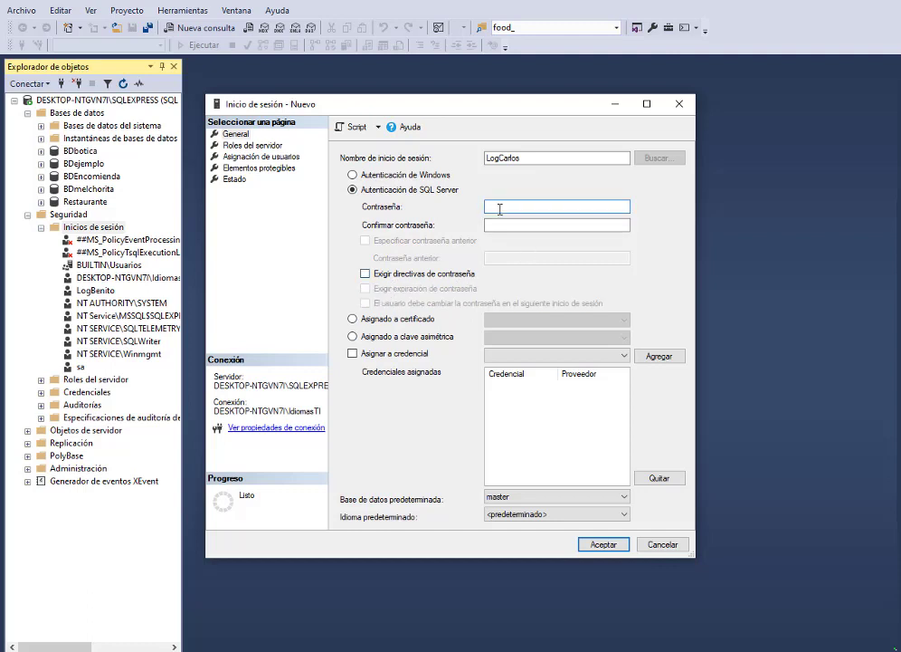
type("1234")
left_click(487, 225)
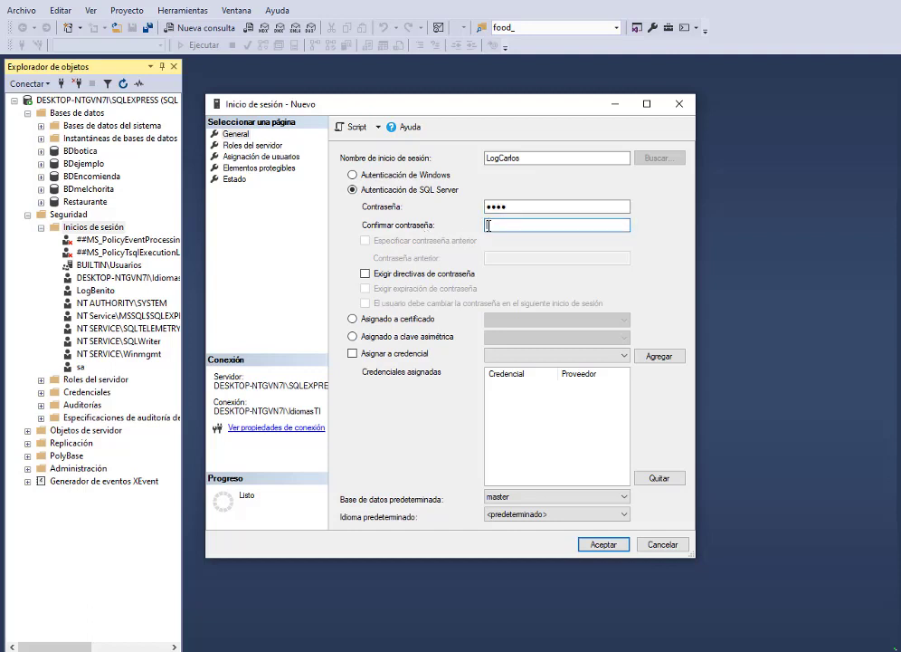
type("1234")
left_click(605, 546)
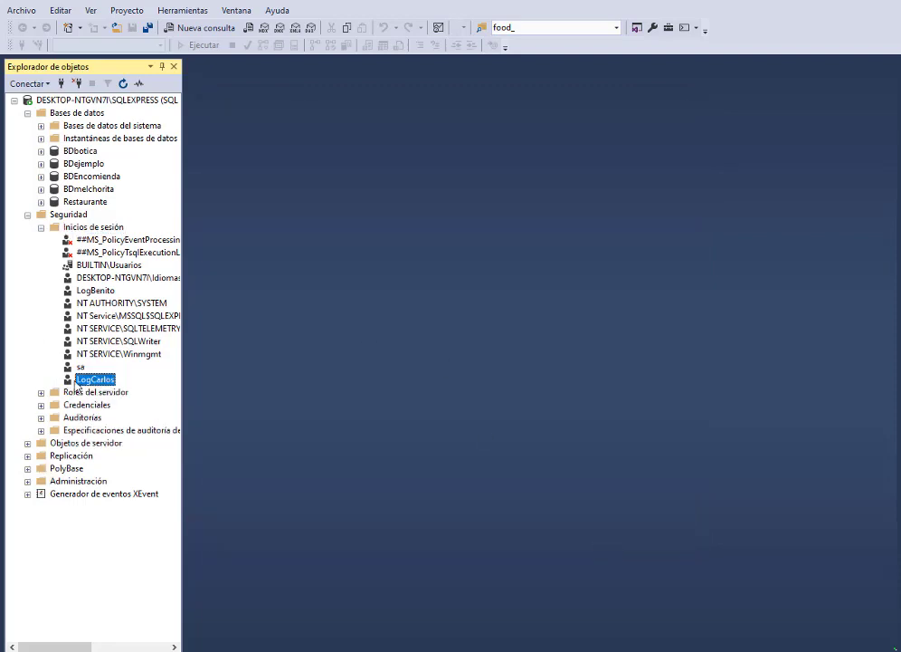
Step: Disconnect and reconnect with SQL Server authentication as the new LogCarlos login
left_click(78, 84)
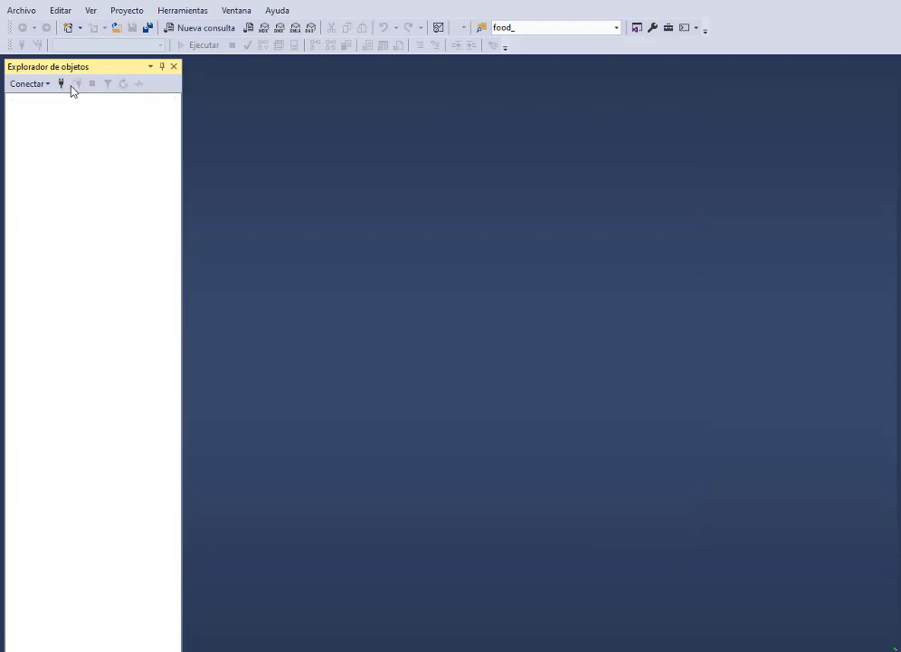
left_click(61, 84)
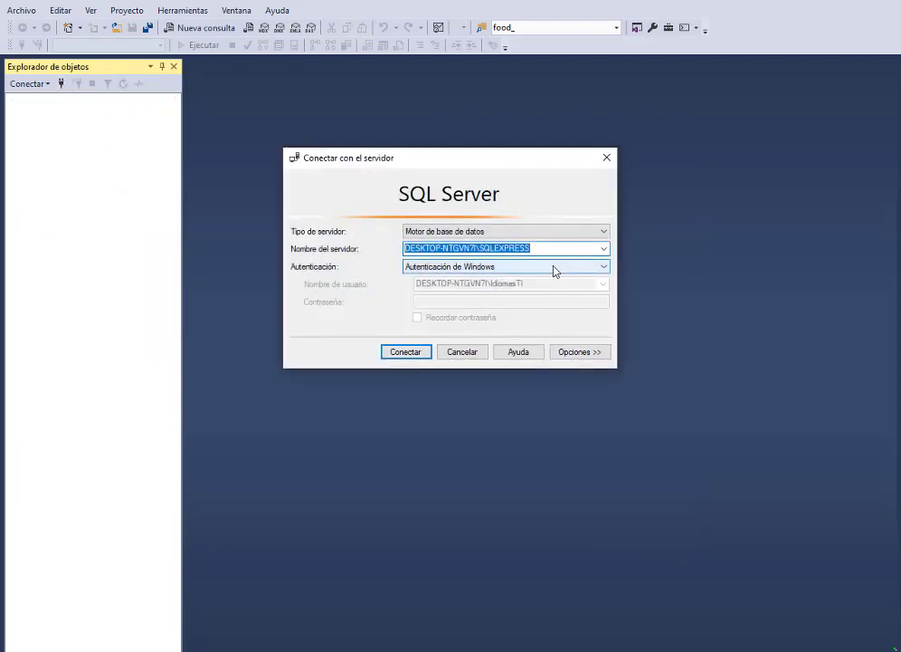
left_click(549, 266)
left_click(543, 286)
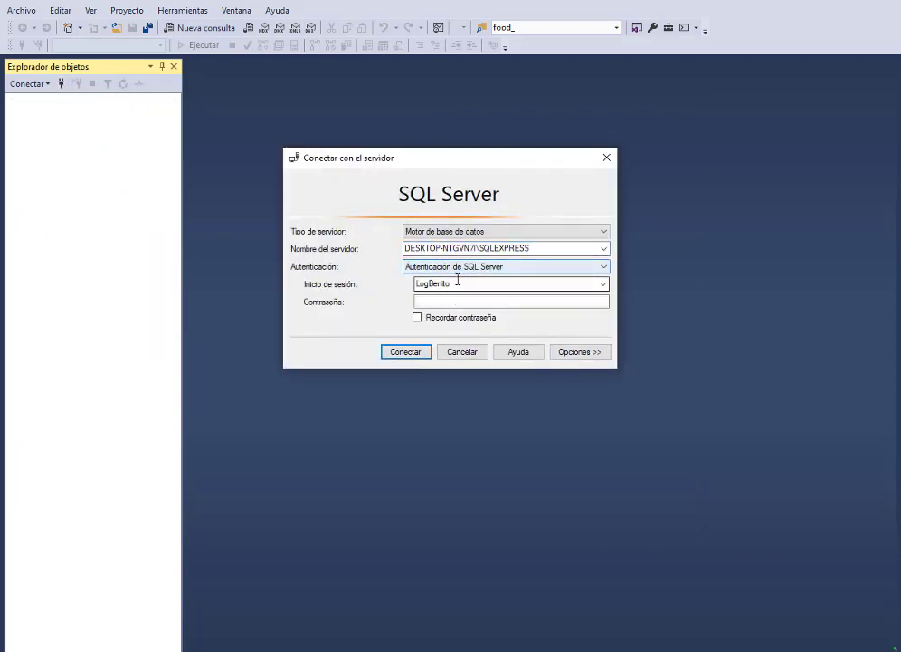
double_click(459, 283)
left_click(447, 282)
left_click_drag(459, 284, 430, 285)
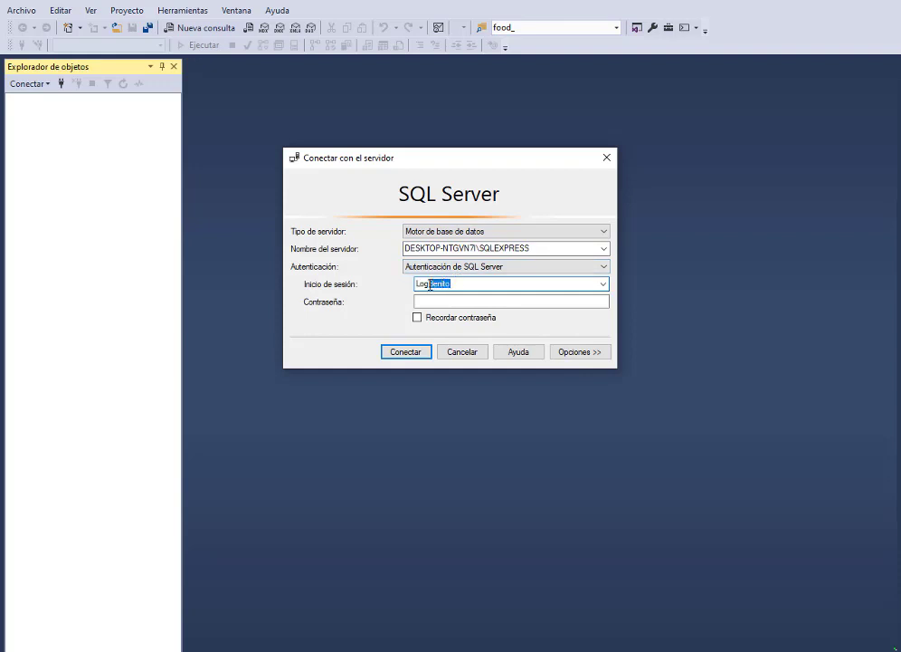
key("BackSpace")
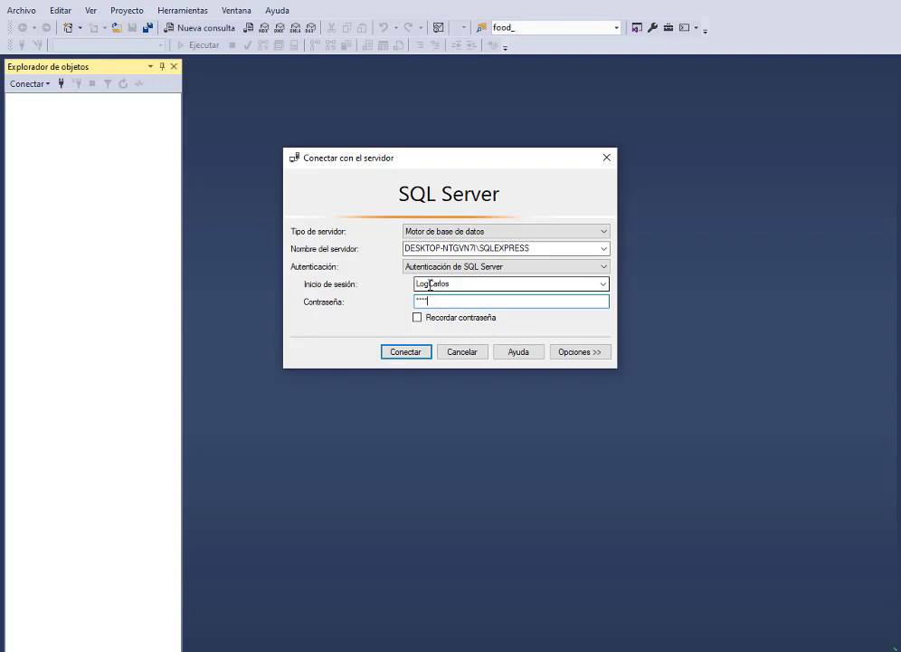
key("Return")
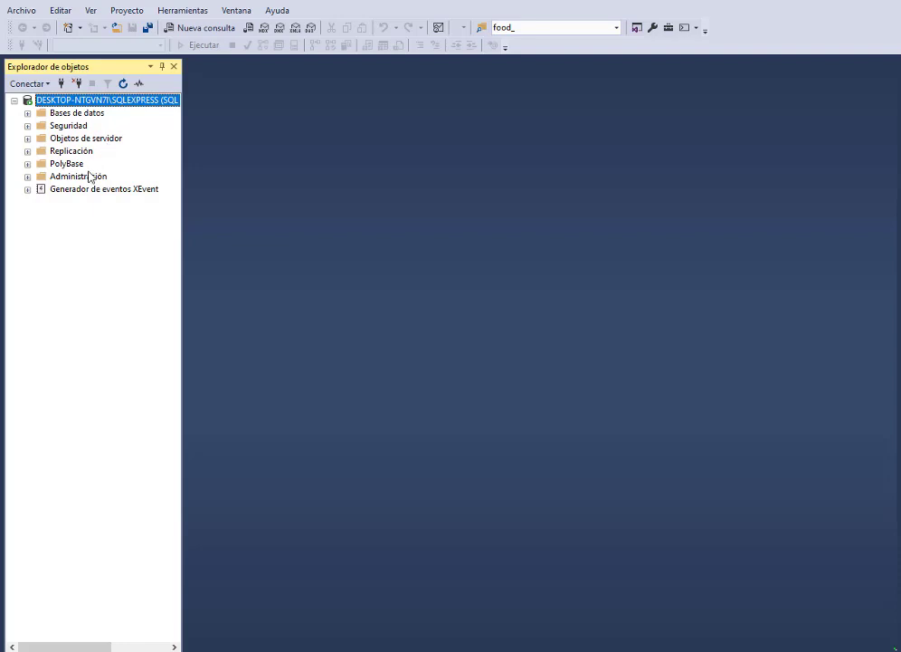
Step: Try expanding BDbotica, dismiss the inaccessible-database error, and reopen the connection dialog
left_click(28, 114)
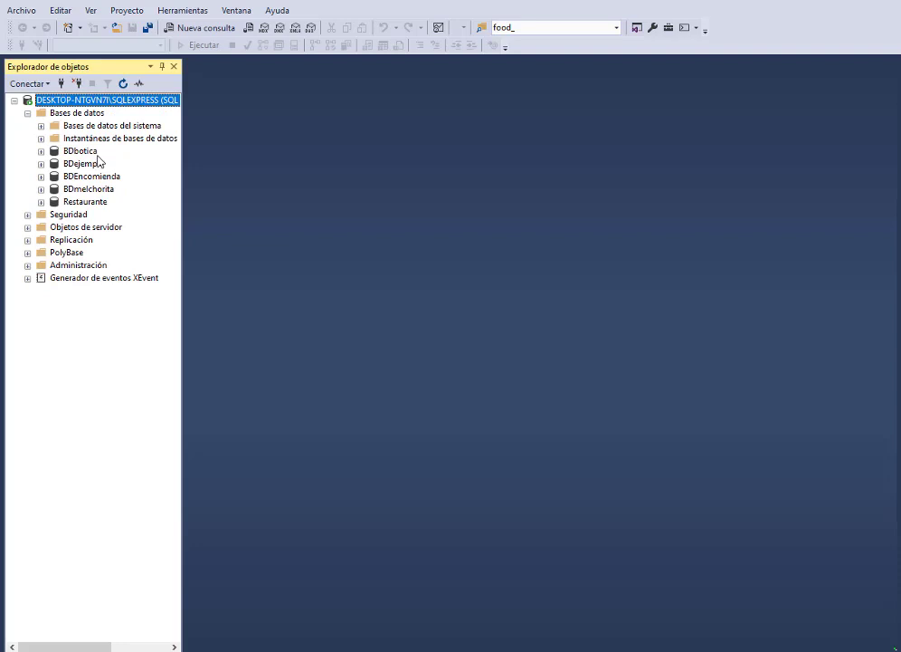
left_click(84, 154)
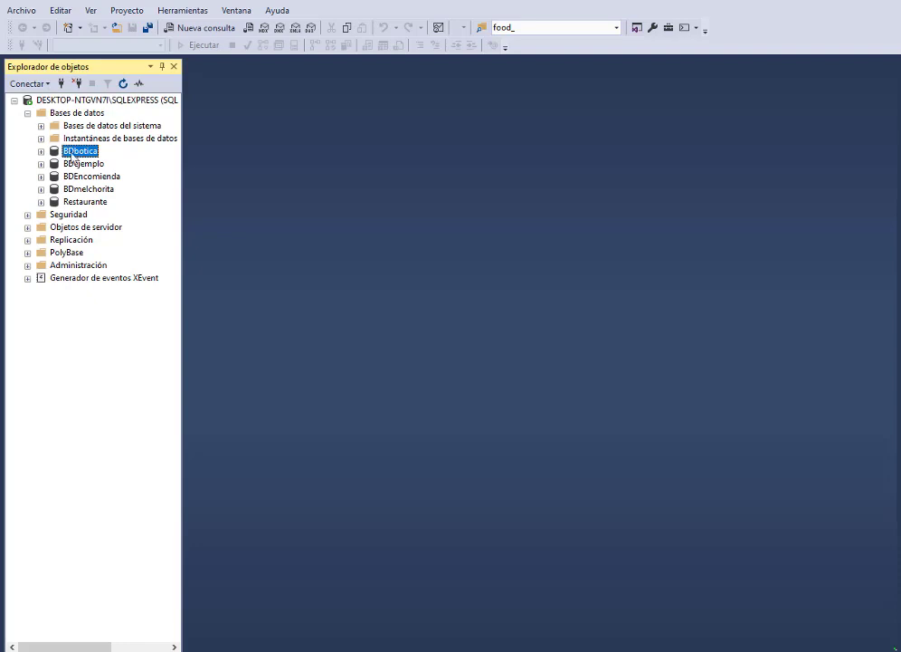
left_click(41, 151)
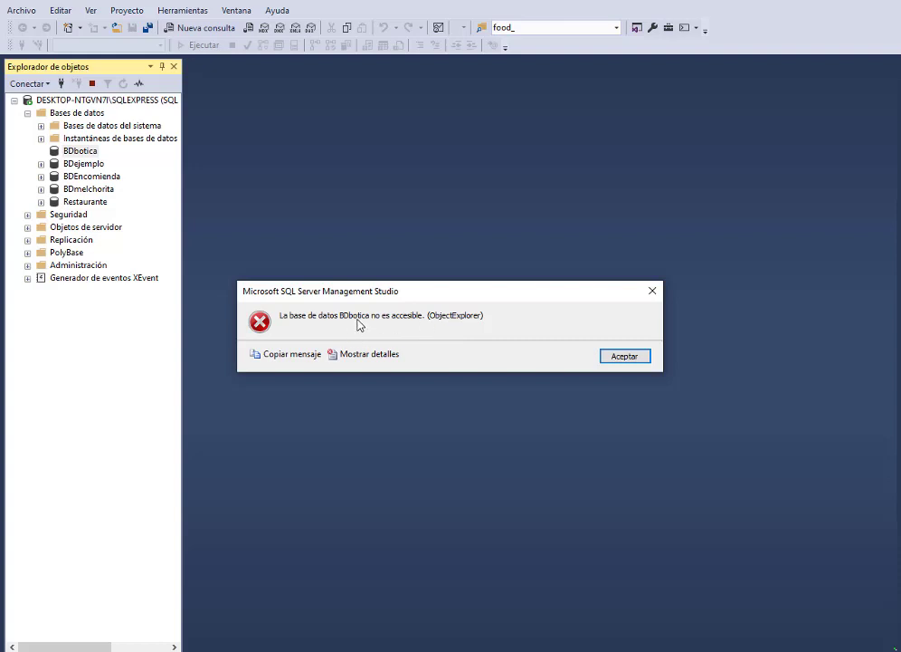
left_click(633, 356)
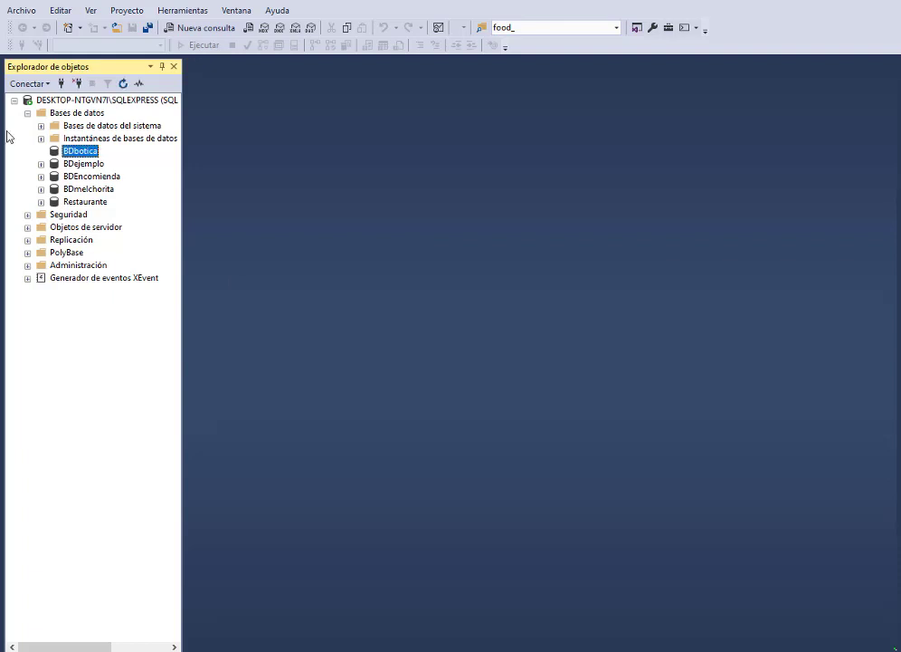
left_click(61, 83)
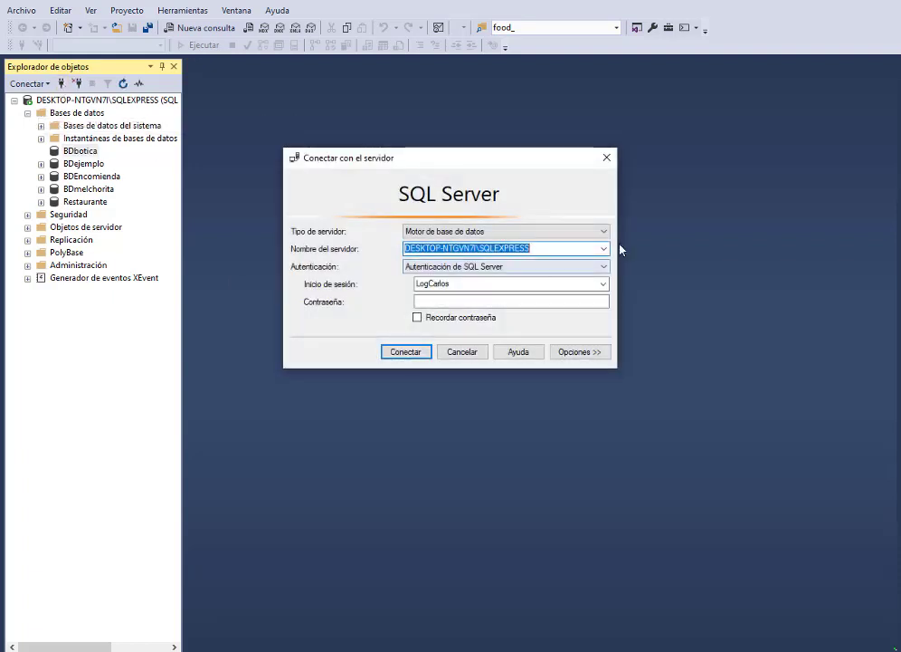
Step: Connect to the server again using Windows authentication
left_click(521, 267)
left_click(423, 276)
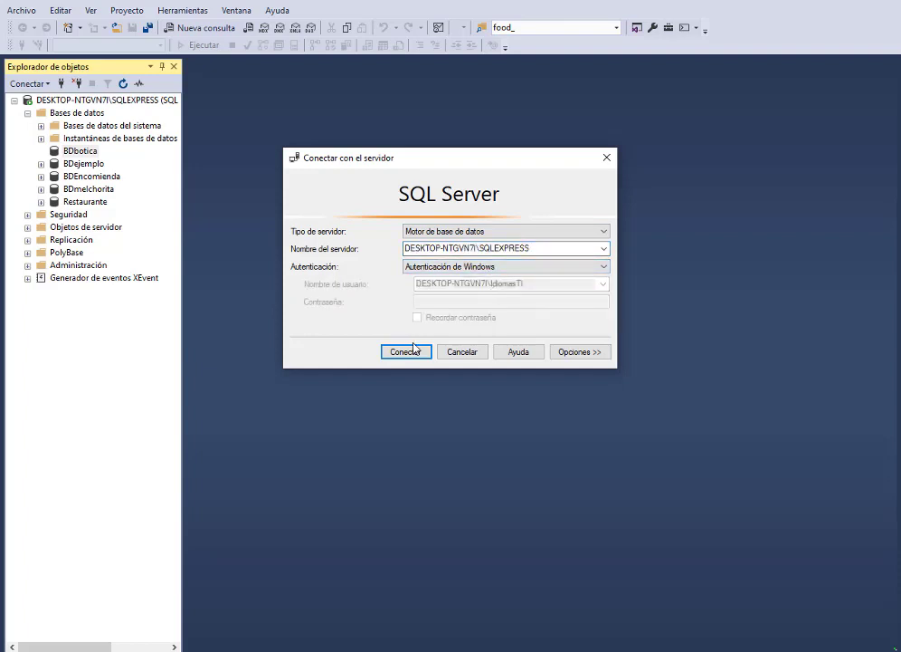
left_click(412, 350)
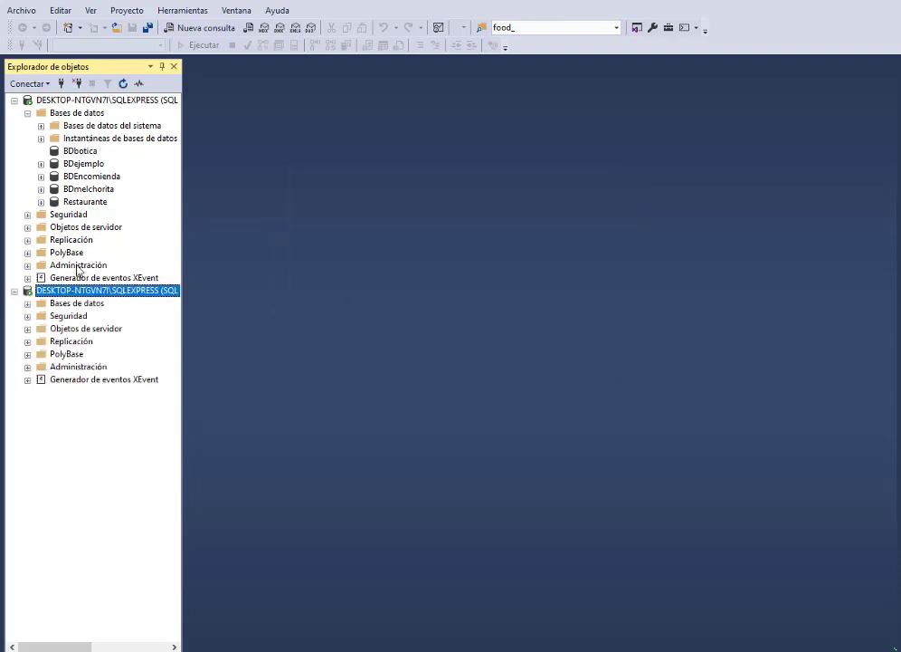
Step: Collapse the first connection and open the Propiedades of the custom login under Seguridad > Inicios de sesión
left_click(13, 99)
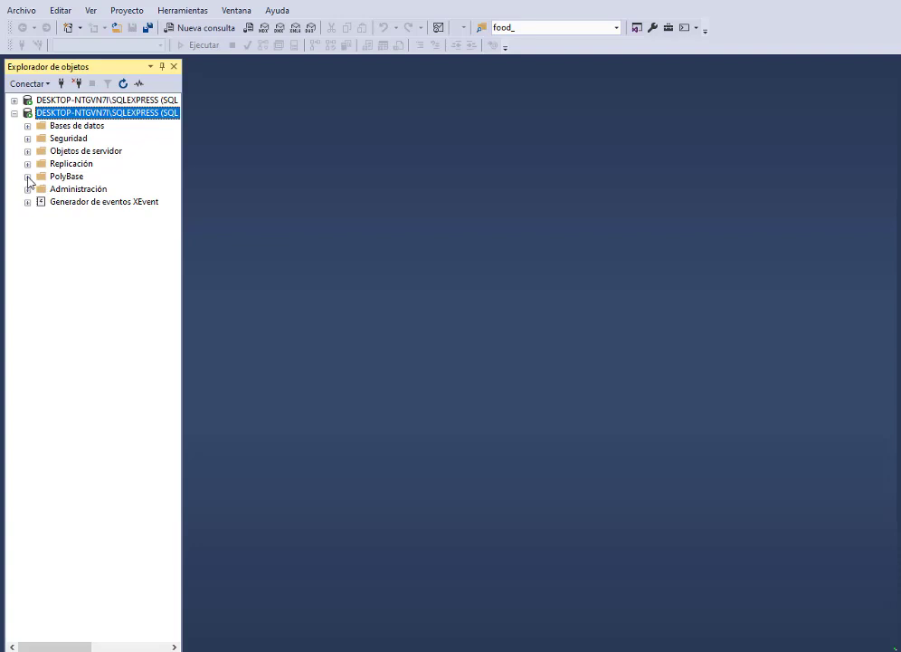
left_click(27, 139)
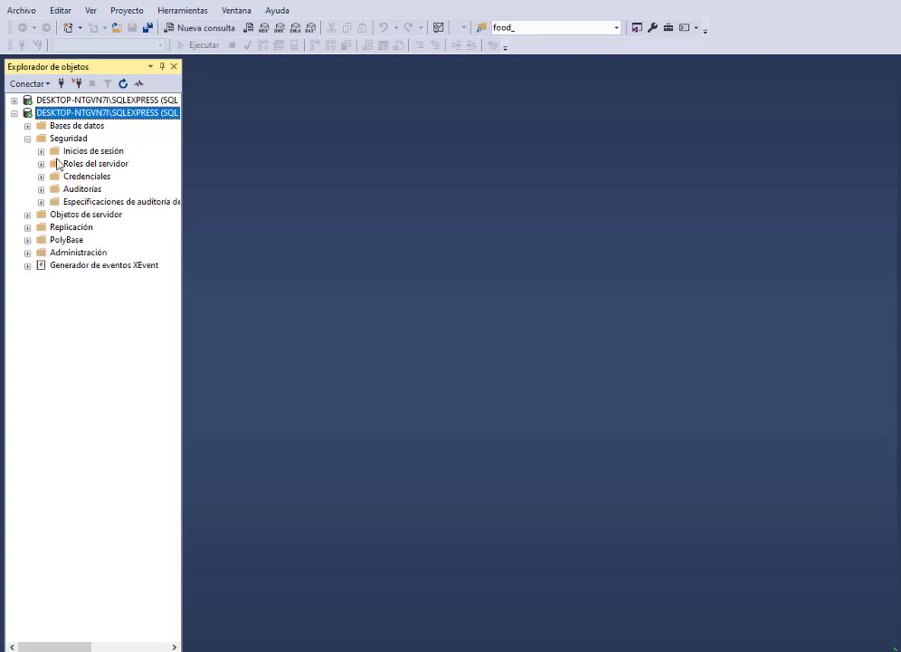
left_click(41, 151)
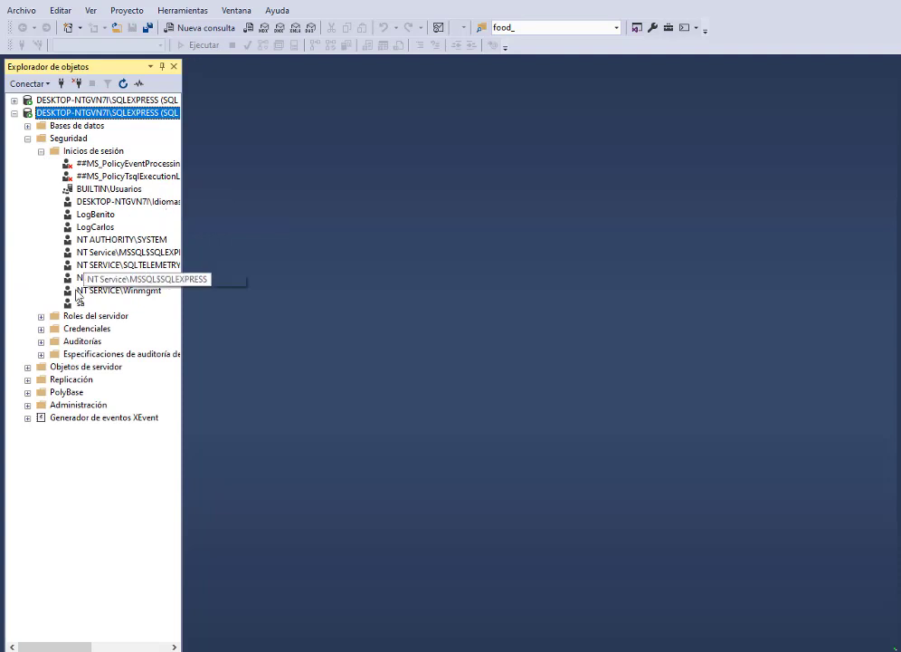
left_click(90, 228)
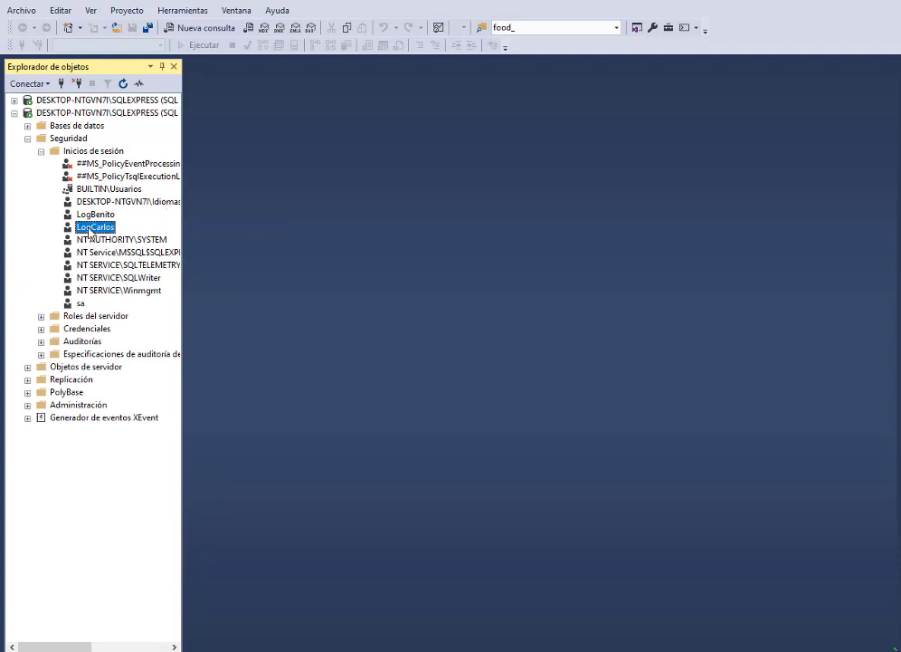
right_click(90, 231)
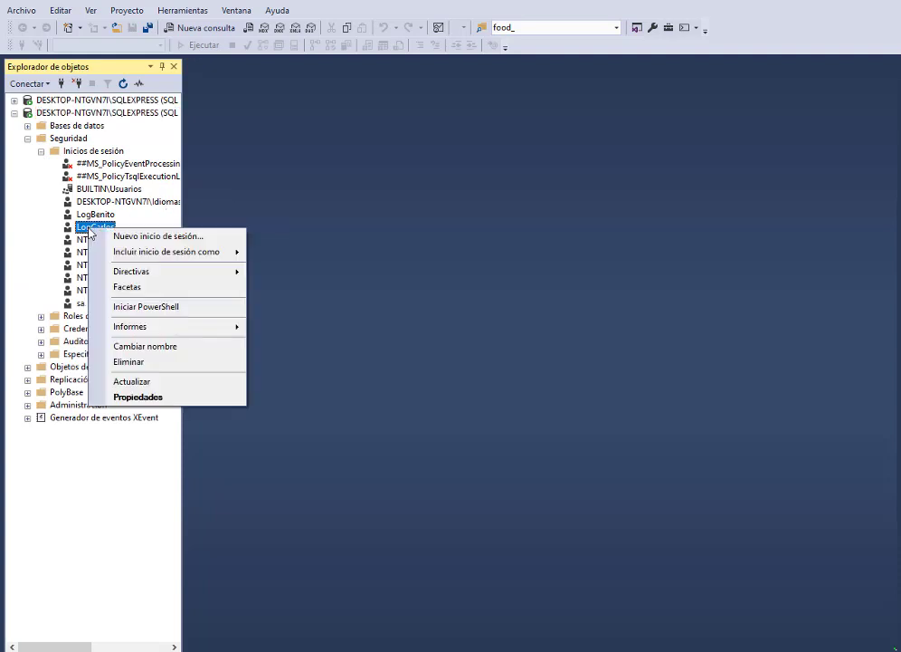
left_click(118, 398)
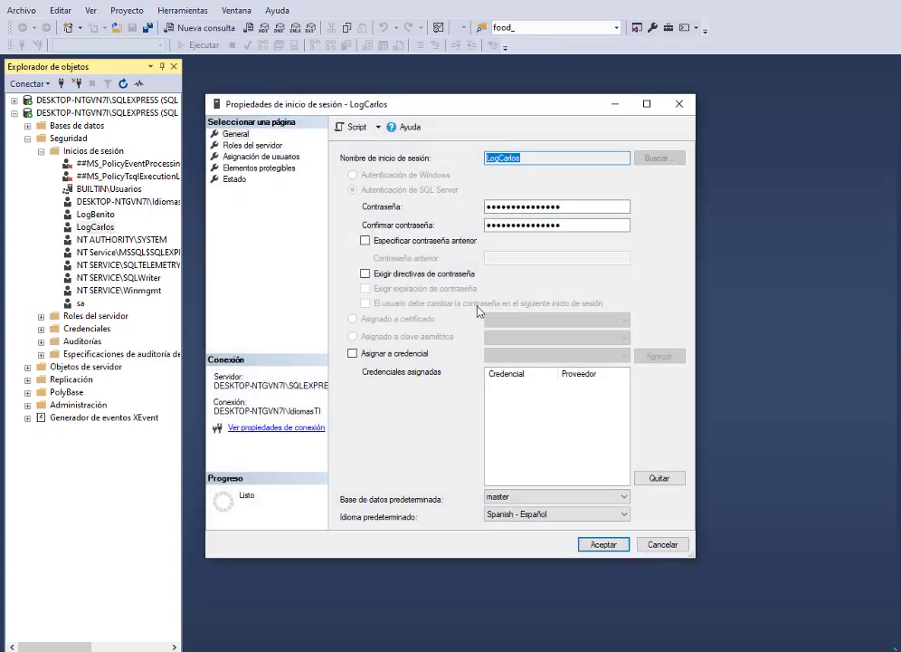
Step: Show the Roles del servidor page of LogCarlos's properties, where only public is granted
left_click(249, 146)
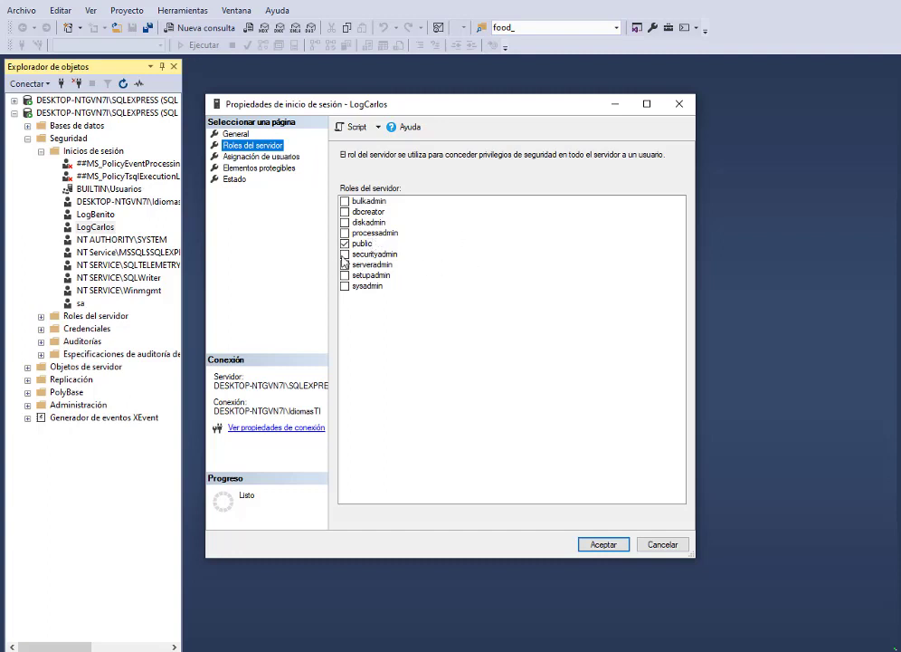
Step: Tick securityadmin, sysadmin, bulkadmin and dbcreator for LogCarlos and confirm with Aceptar
left_click(344, 255)
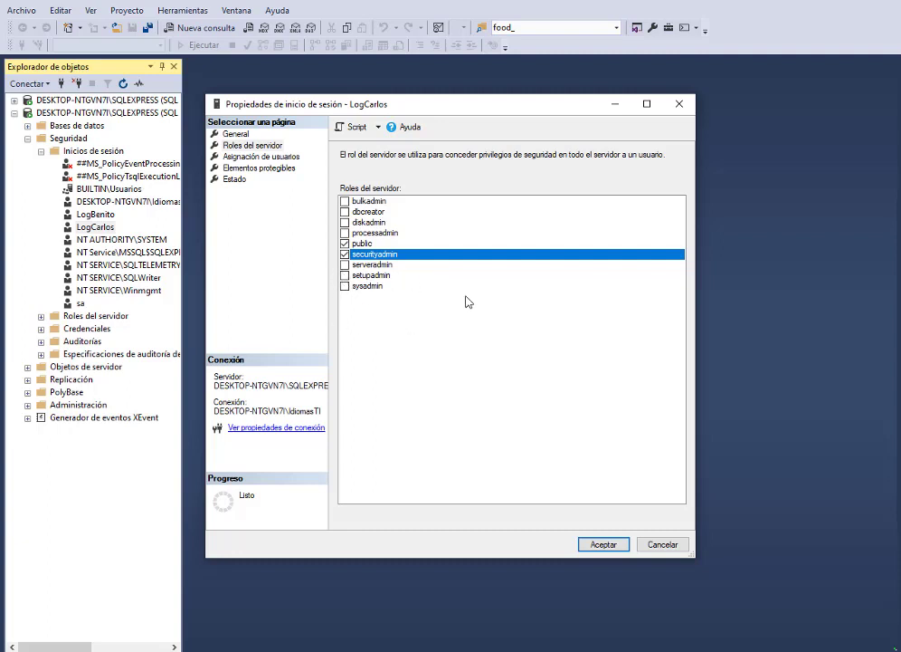
left_click(344, 286)
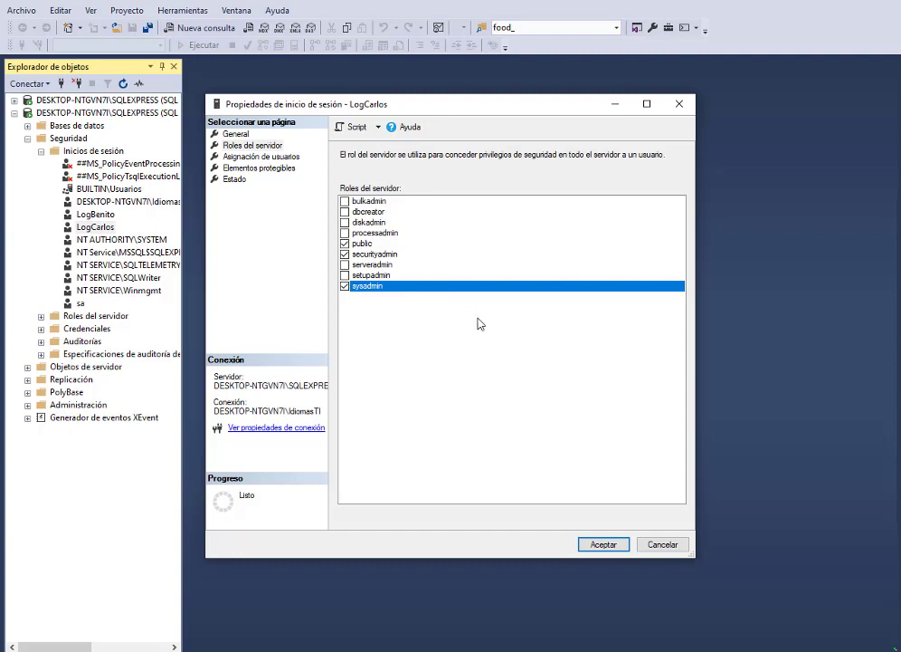
left_click(344, 201)
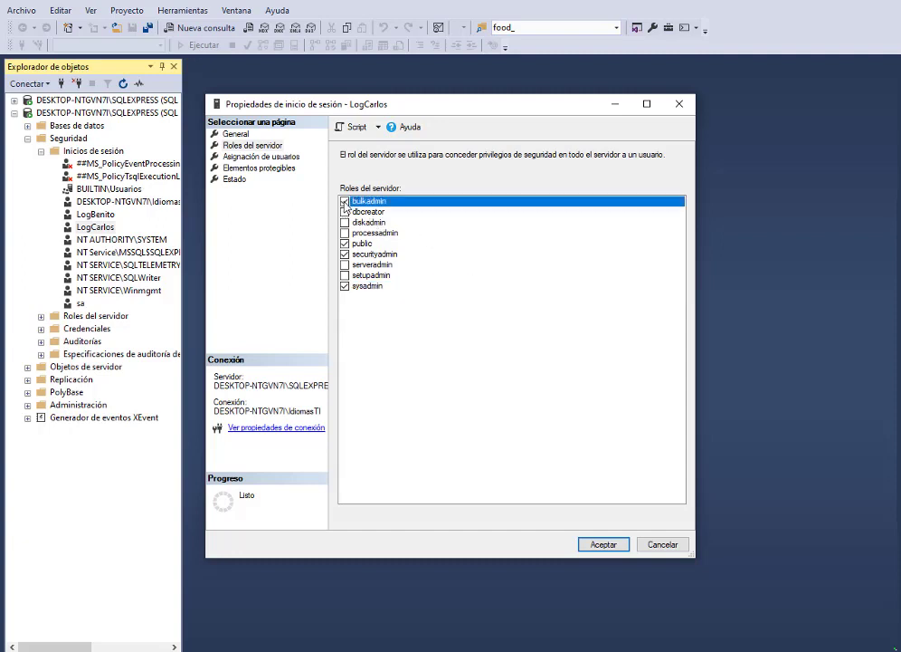
left_click(343, 212)
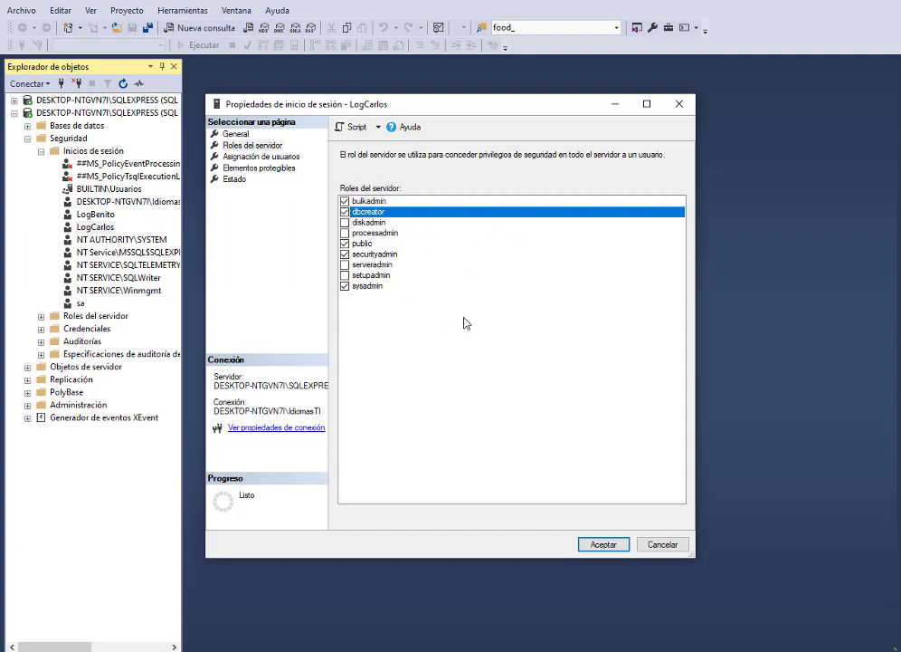
left_click(603, 544)
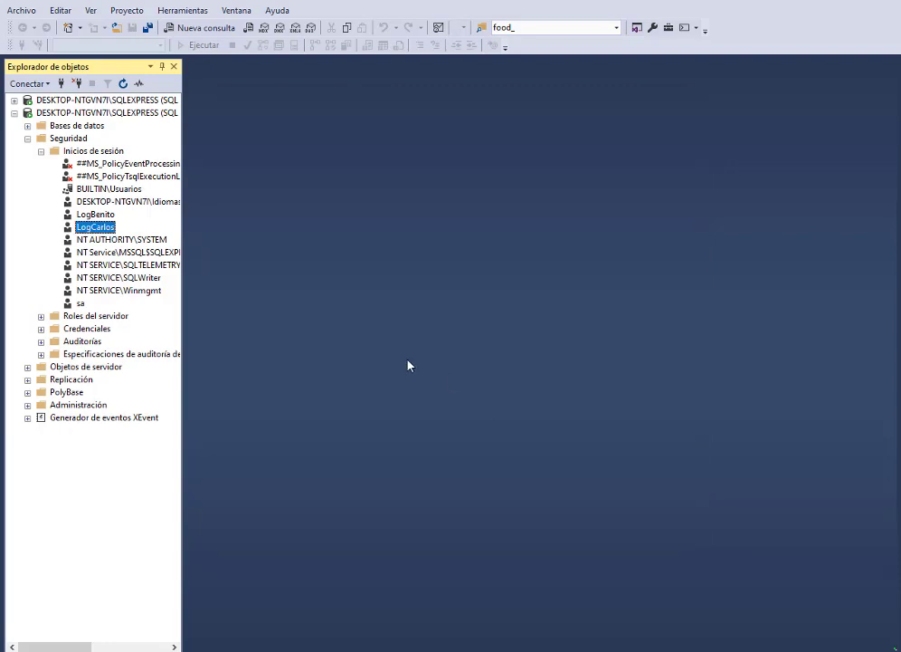
Step: Collapse the second connection, expand the first, and expand then collapse BDejemplo, BDEncomienda and Restaurante
left_click(15, 113)
left_click(13, 101)
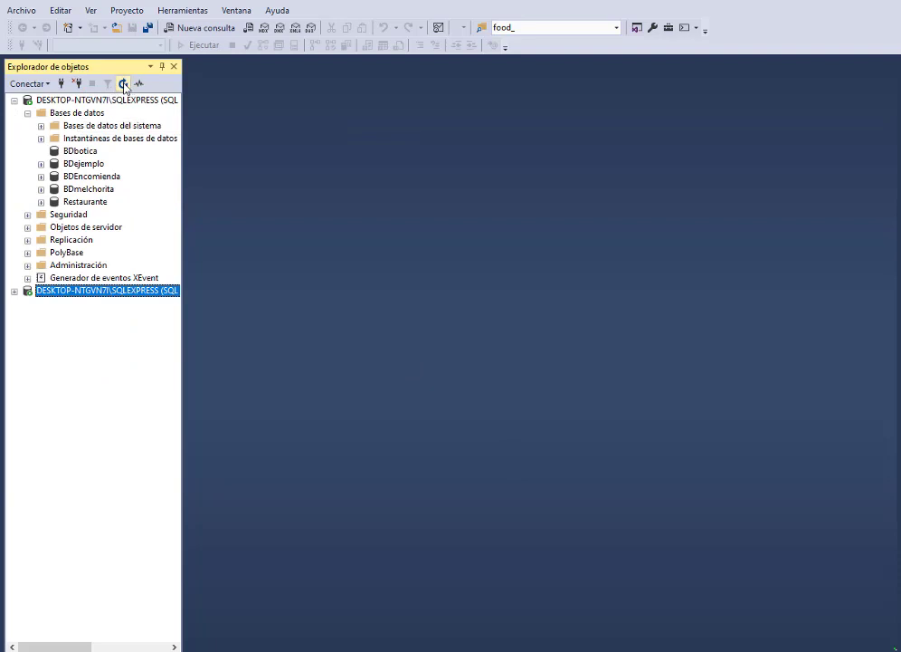
left_click(76, 152)
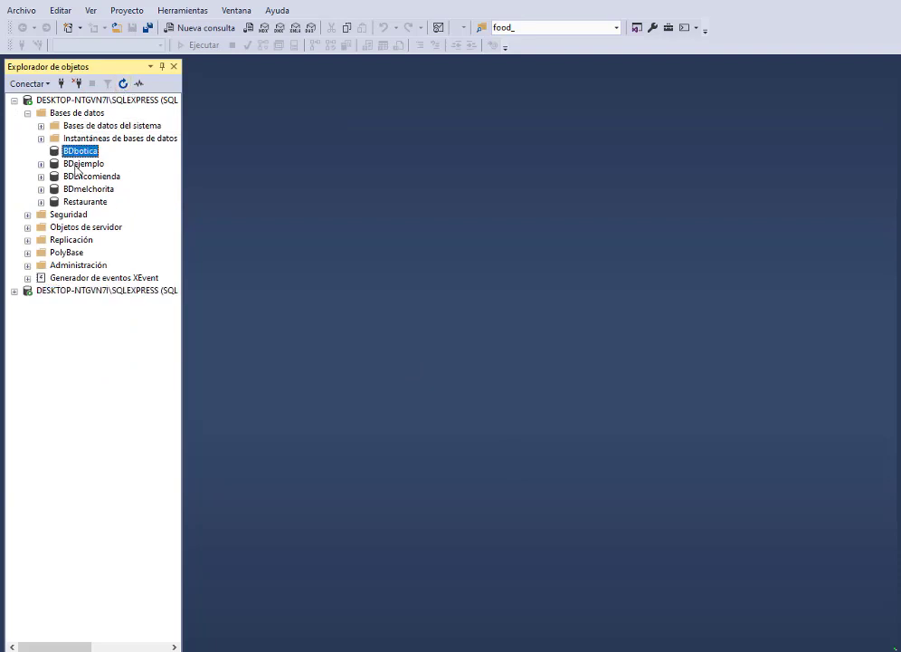
left_click(40, 164)
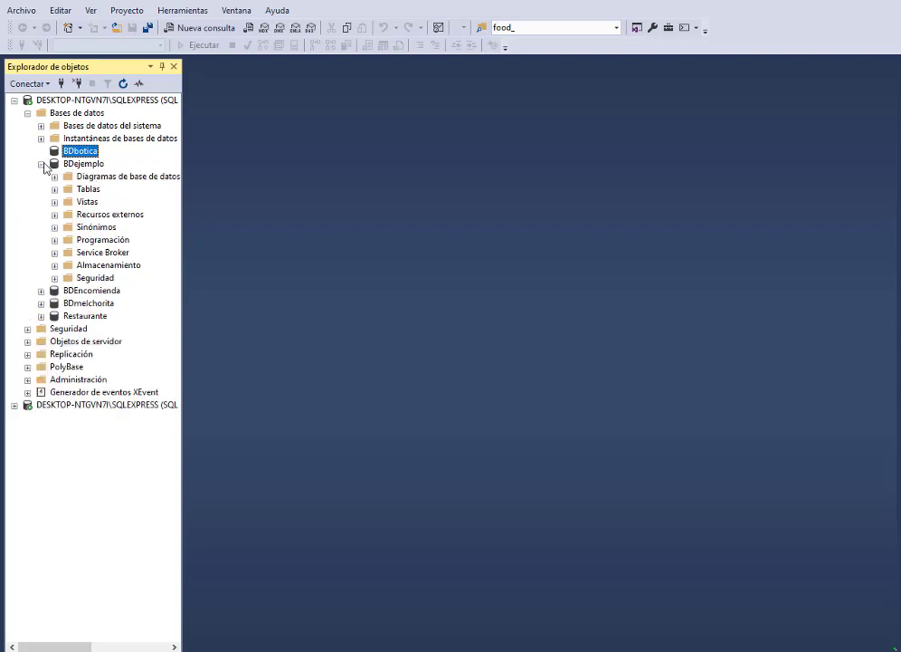
left_click(40, 164)
left_click(40, 177)
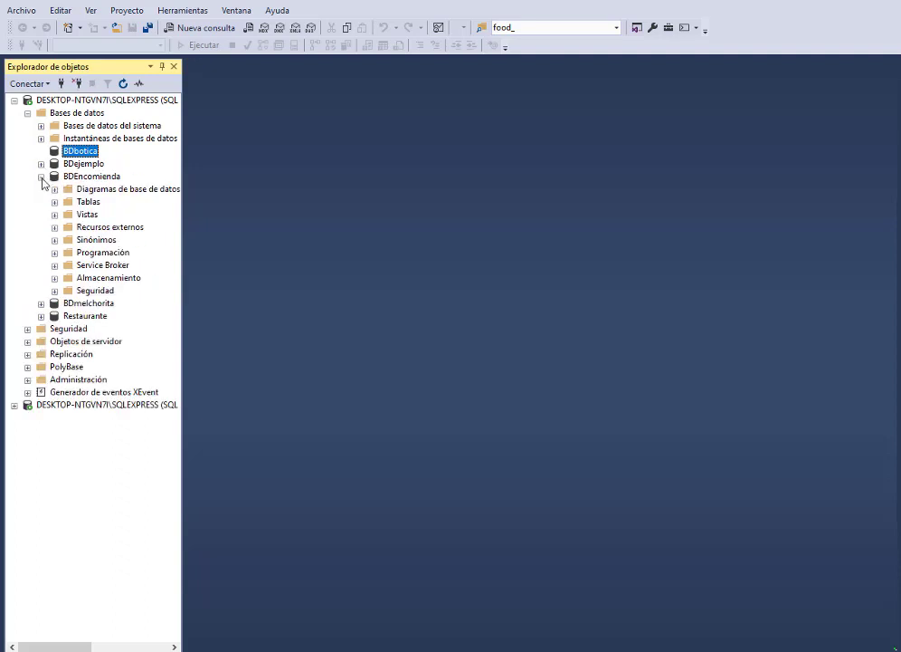
left_click(41, 176)
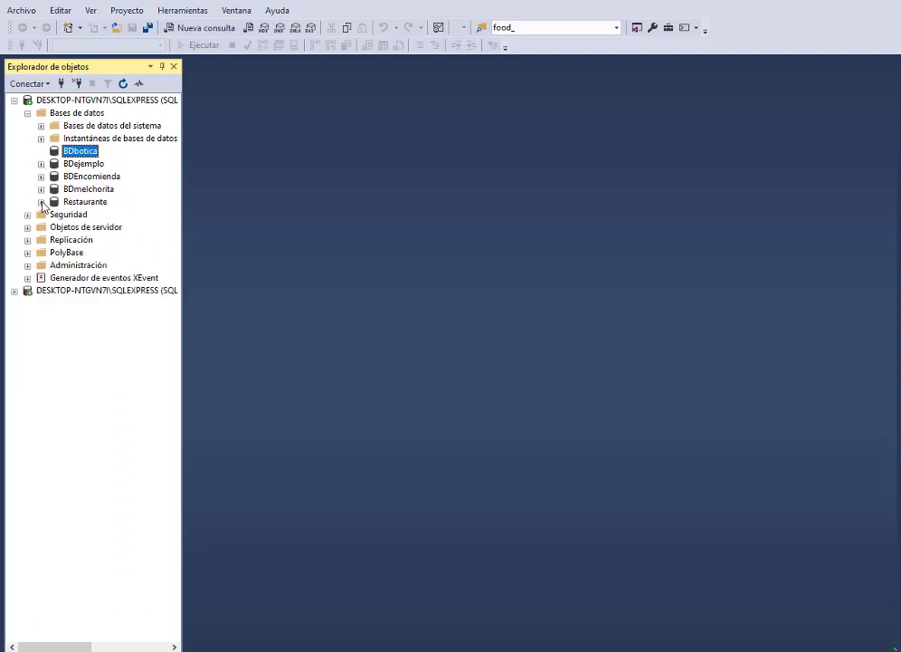
left_click(40, 202)
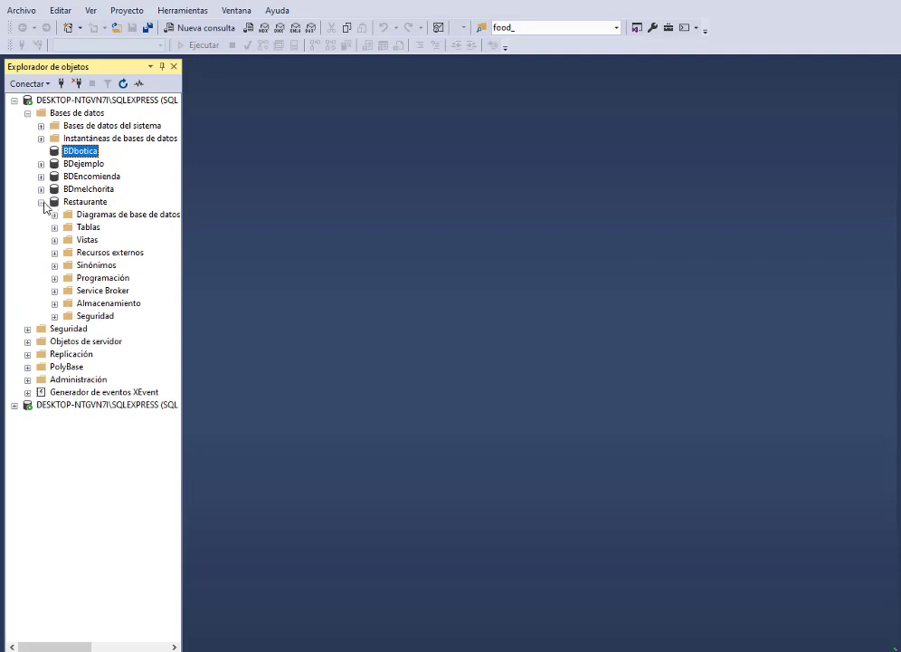
left_click(41, 202)
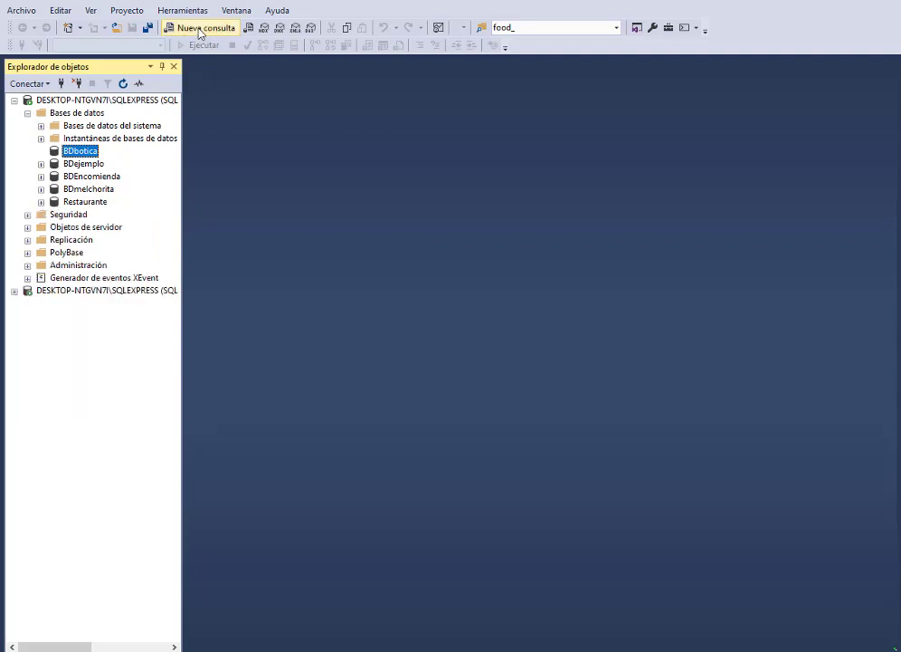
Step: In a new query, run 'use master / go / create database BDChinito' with F5
left_click(200, 29)
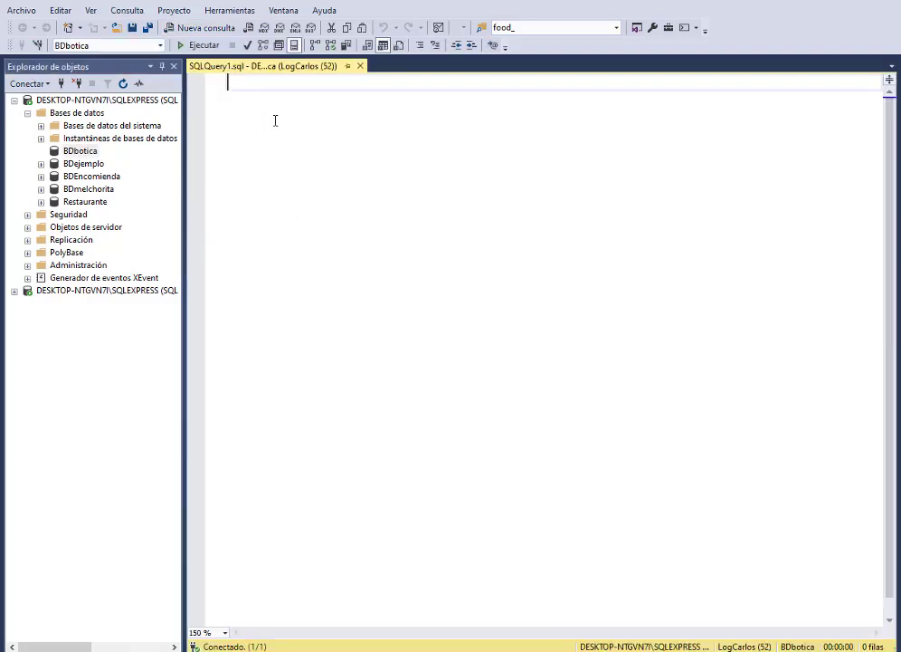
type("user")
type(" ma")
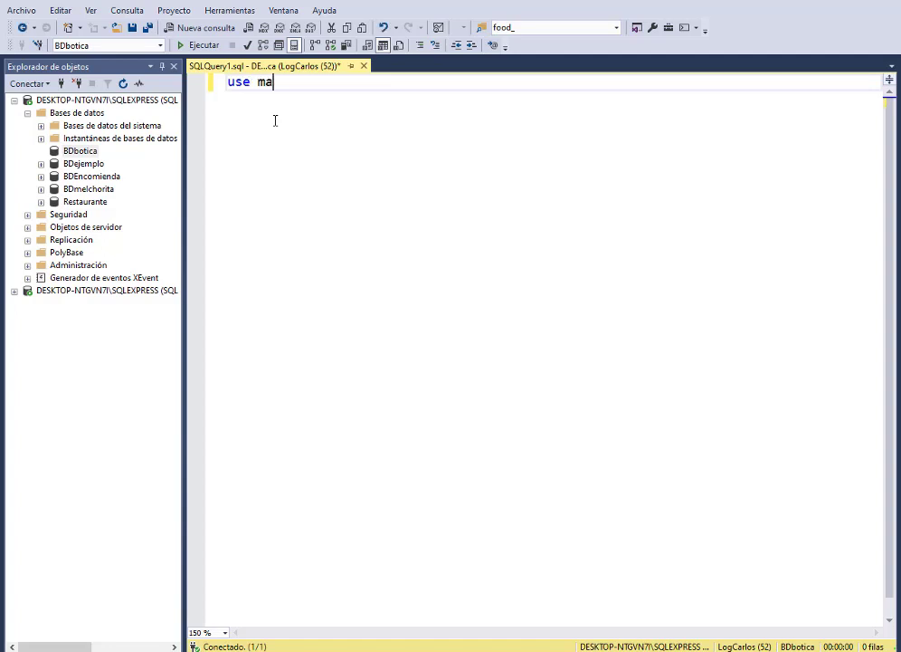
type("ster")
key("Return")
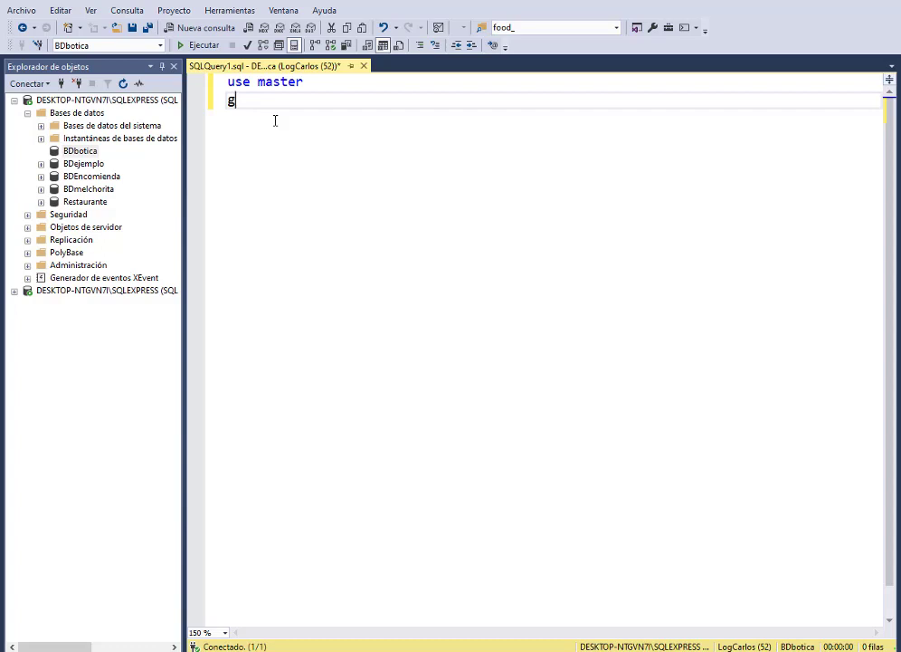
type("o")
key("Return")
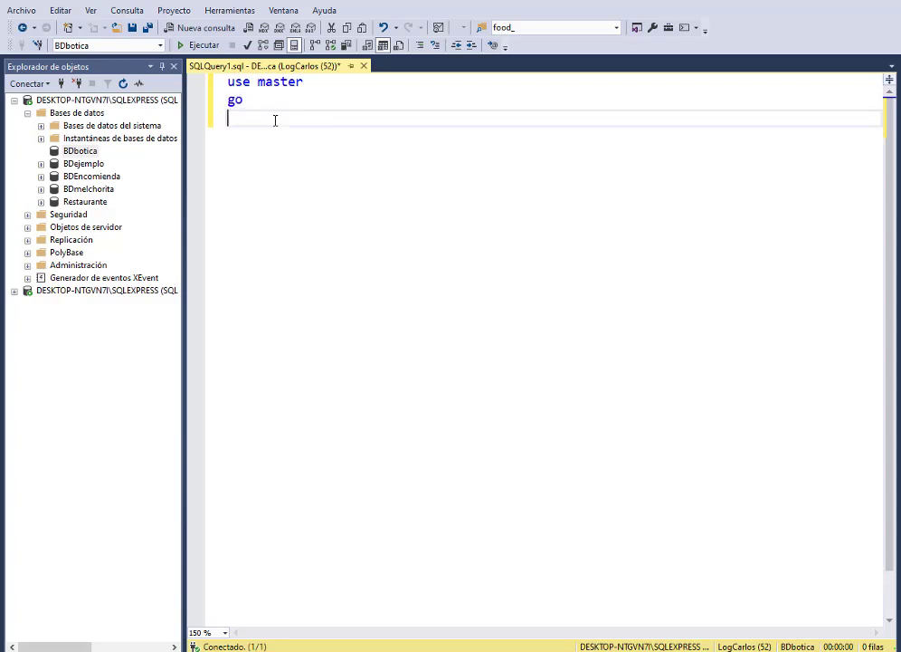
type("create database BDChinito")
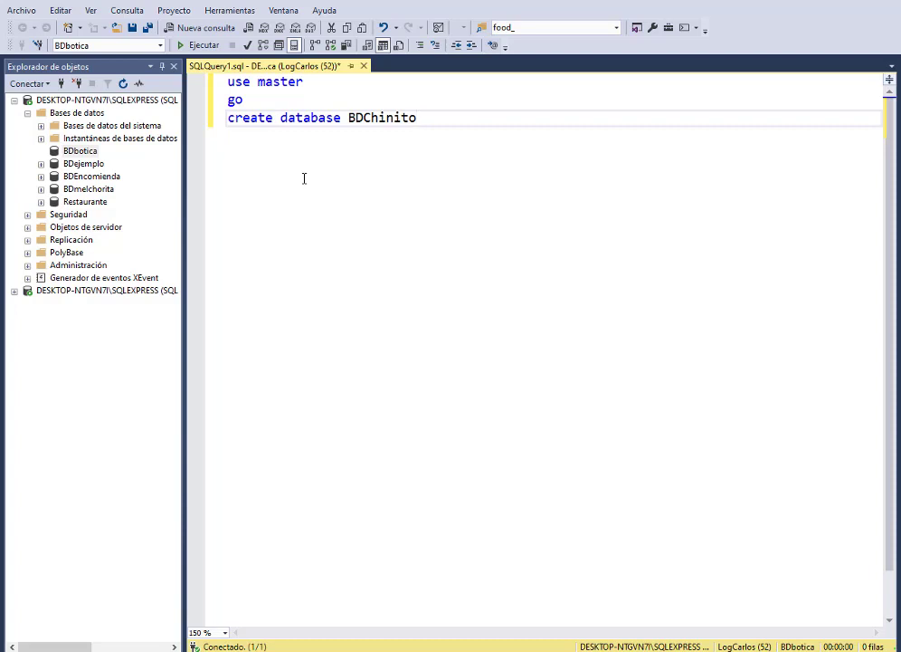
key("F5")
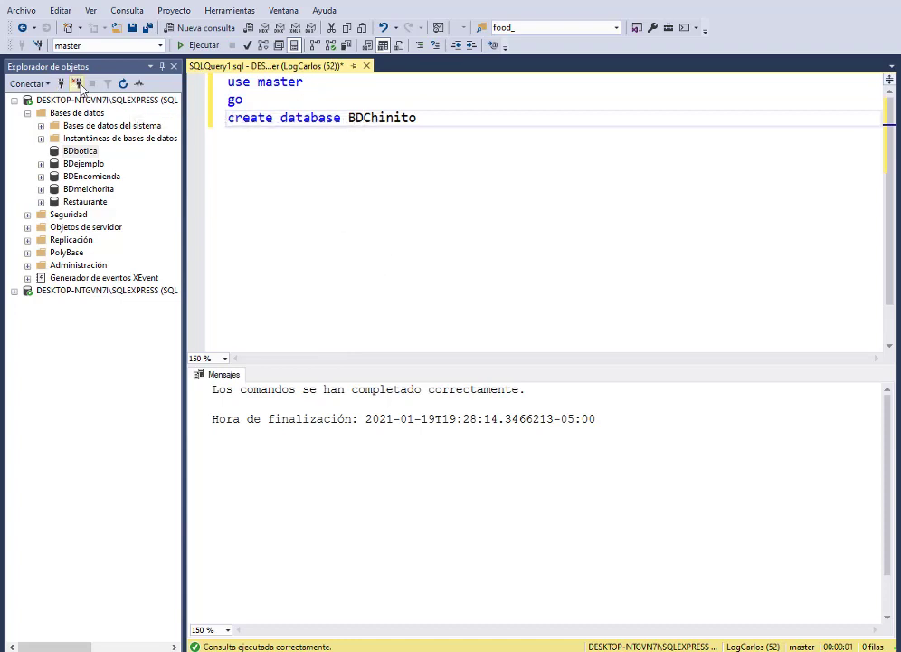
Step: Refresh Object Explorer and reload the databases list until BDChinito appears, then select it
left_click(124, 83)
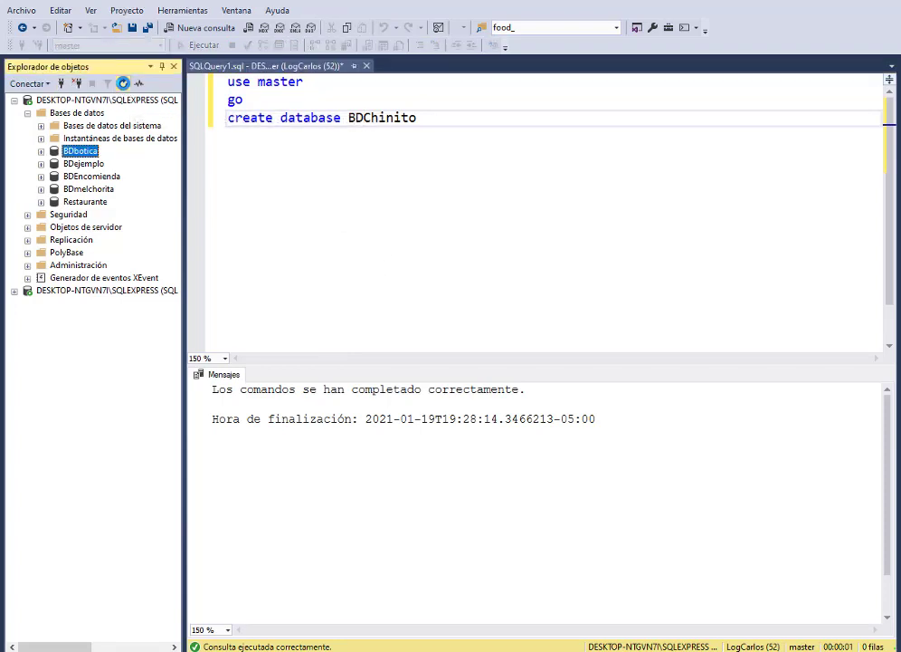
left_click(15, 100)
left_click(14, 100)
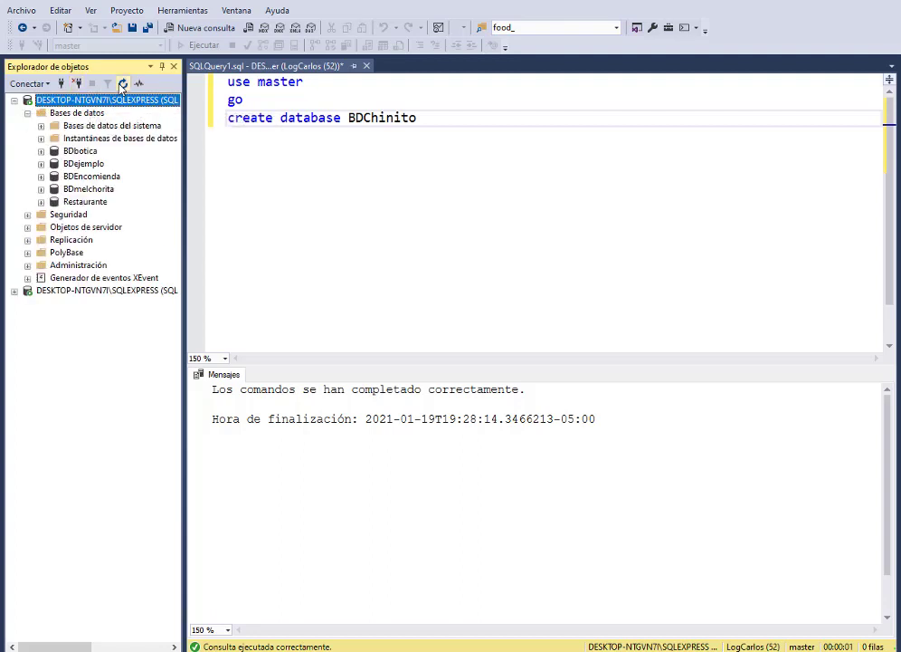
left_click(28, 113)
left_click(28, 113)
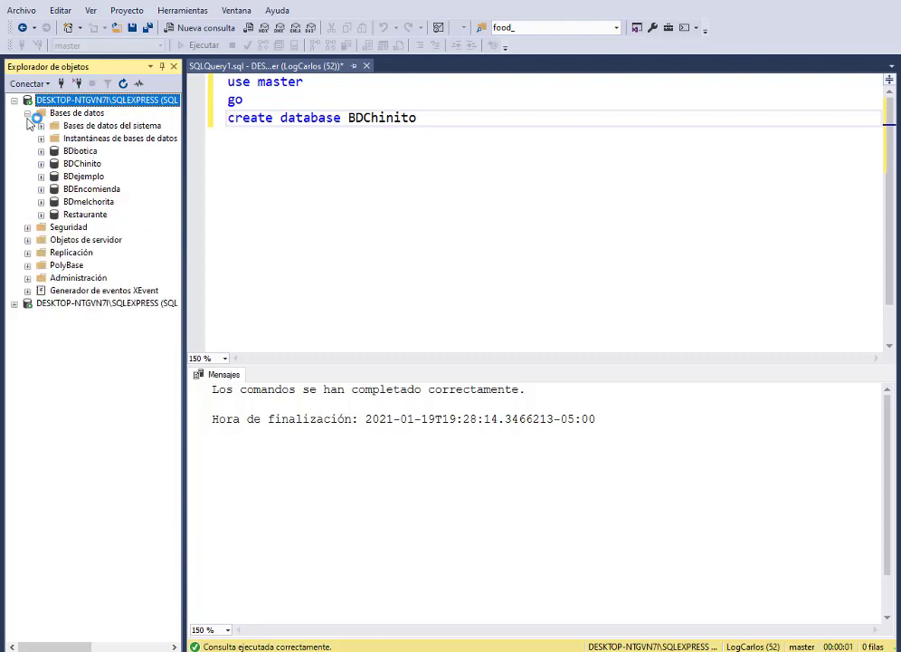
left_click(83, 163)
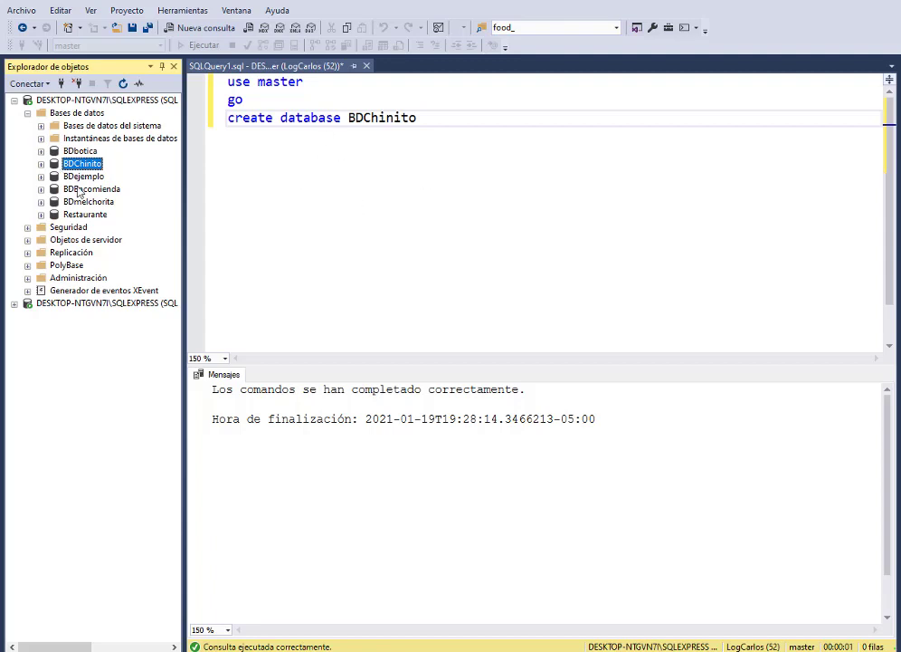
Step: Expand BDChinito's Seguridad to view Usuarios and Roles, then collapse BDChinito
left_click(40, 164)
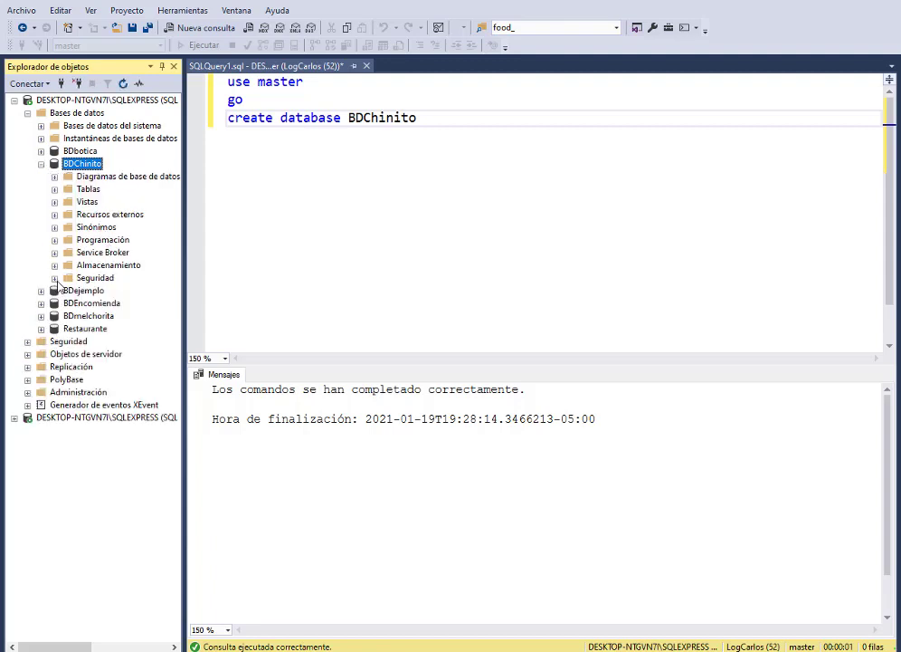
left_click(55, 278)
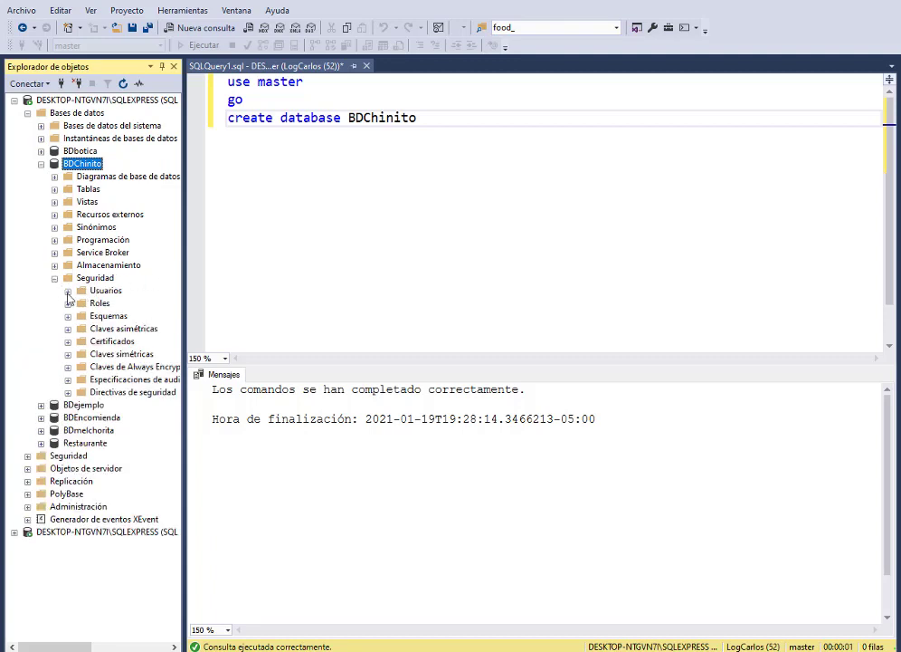
left_click(68, 292)
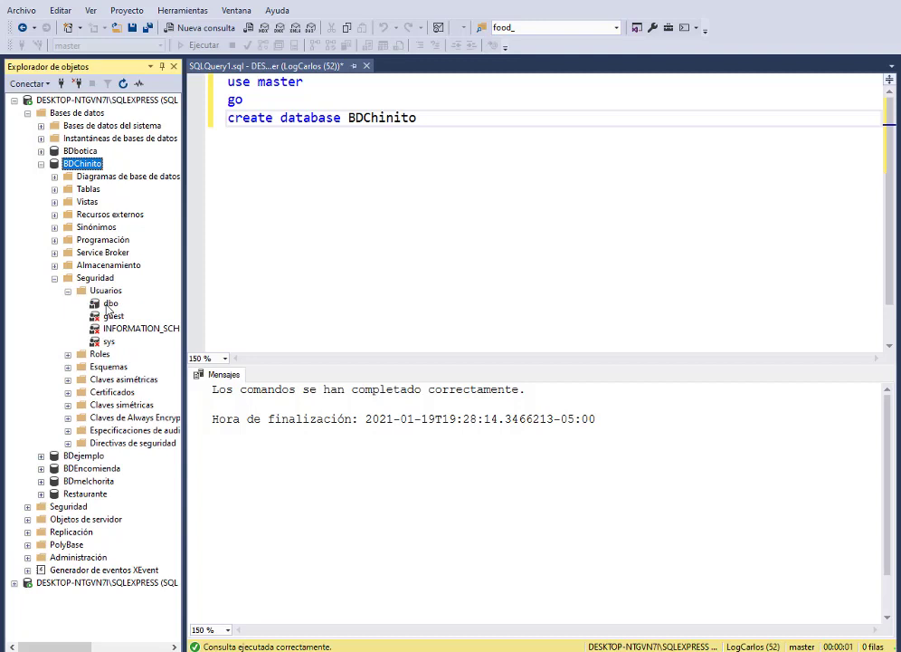
left_click(68, 354)
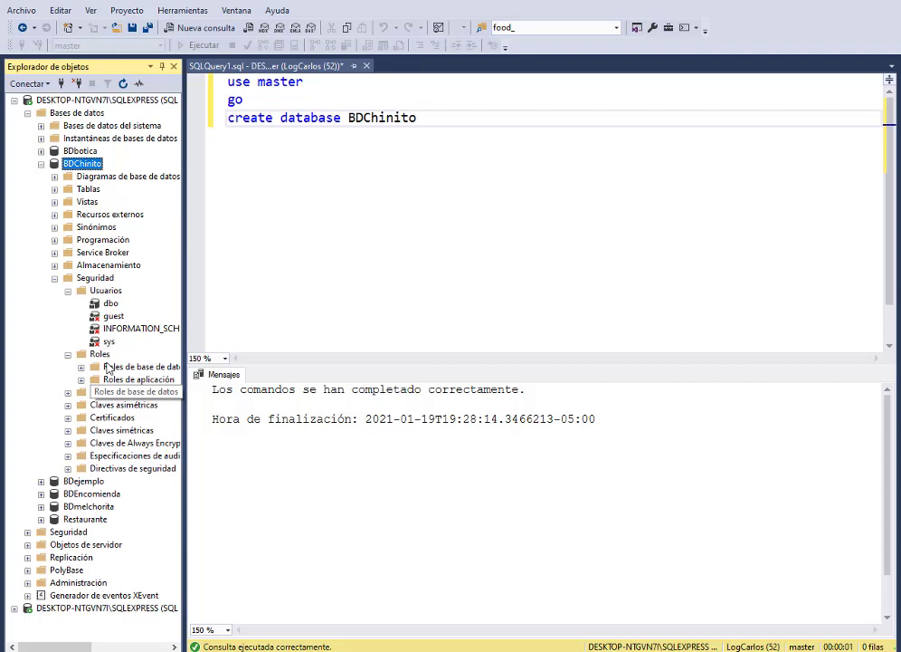
left_click(106, 292)
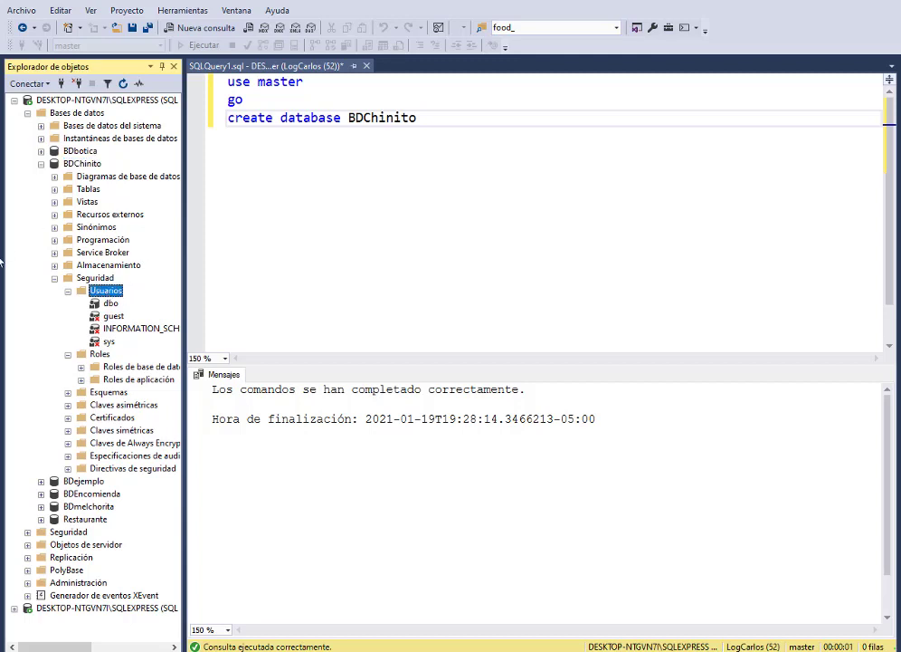
left_click(82, 165)
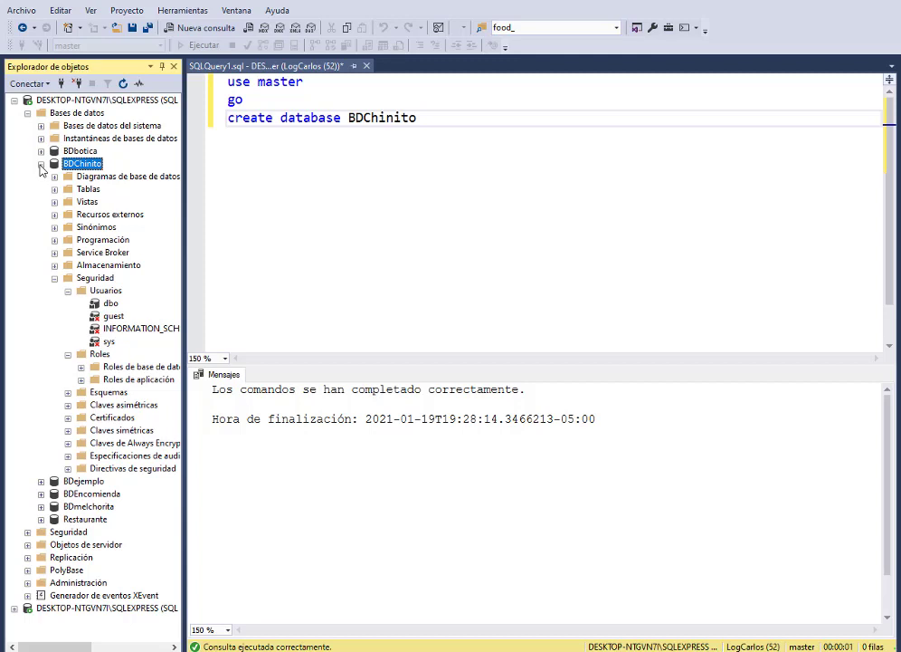
left_click(41, 164)
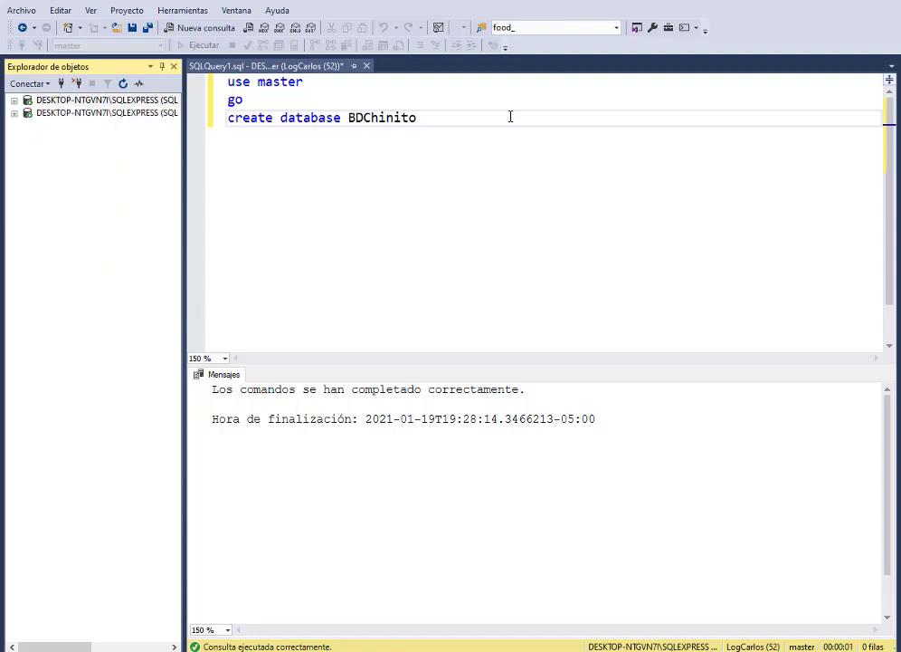
Step: Replace the create database line with a '---CREAR LOGIN SQL---' comment followed by blank lines
left_click(424, 116)
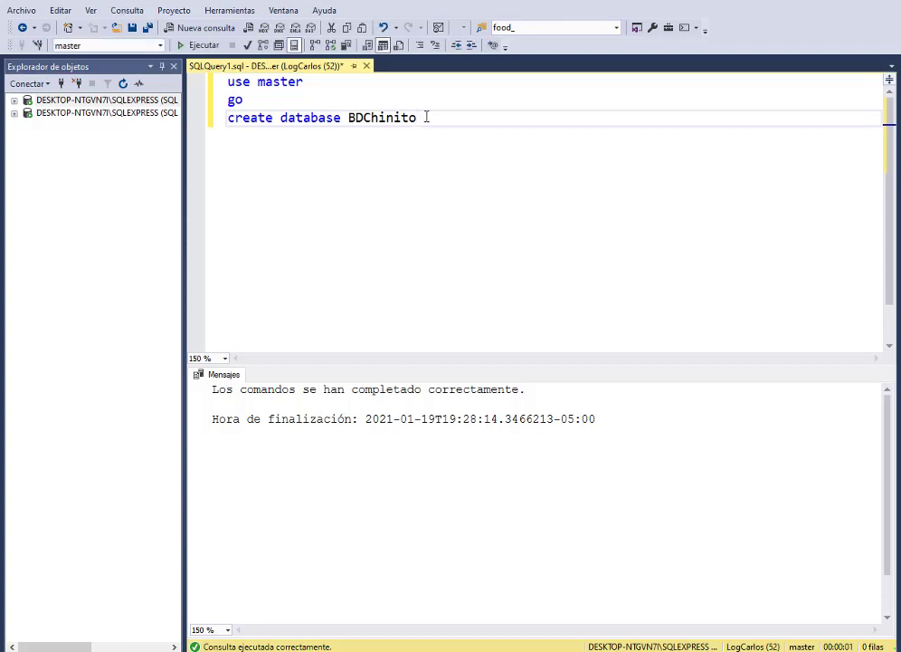
left_click_drag(425, 116, 228, 118)
key("BackSpace")
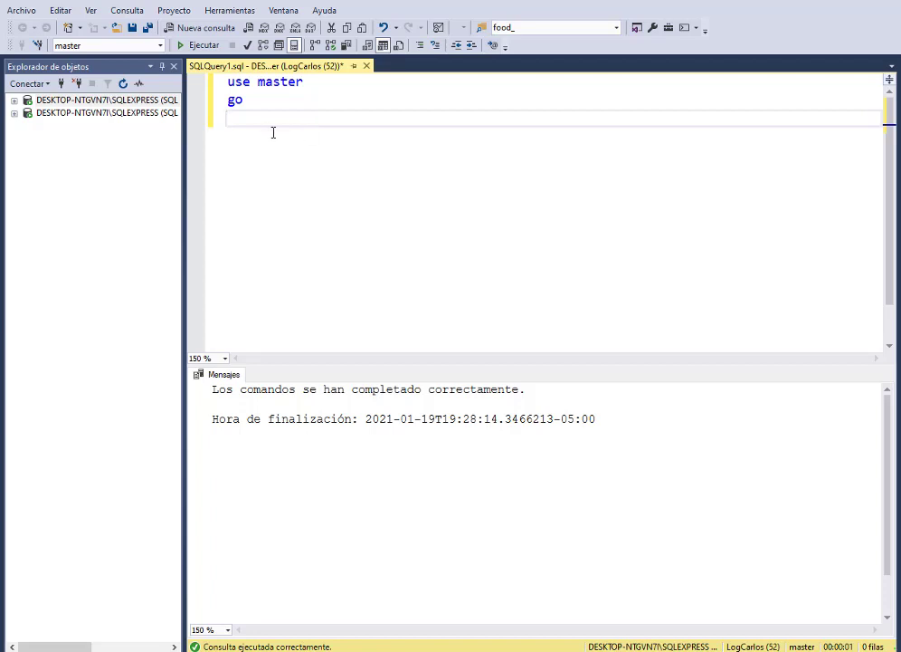
key("Return")
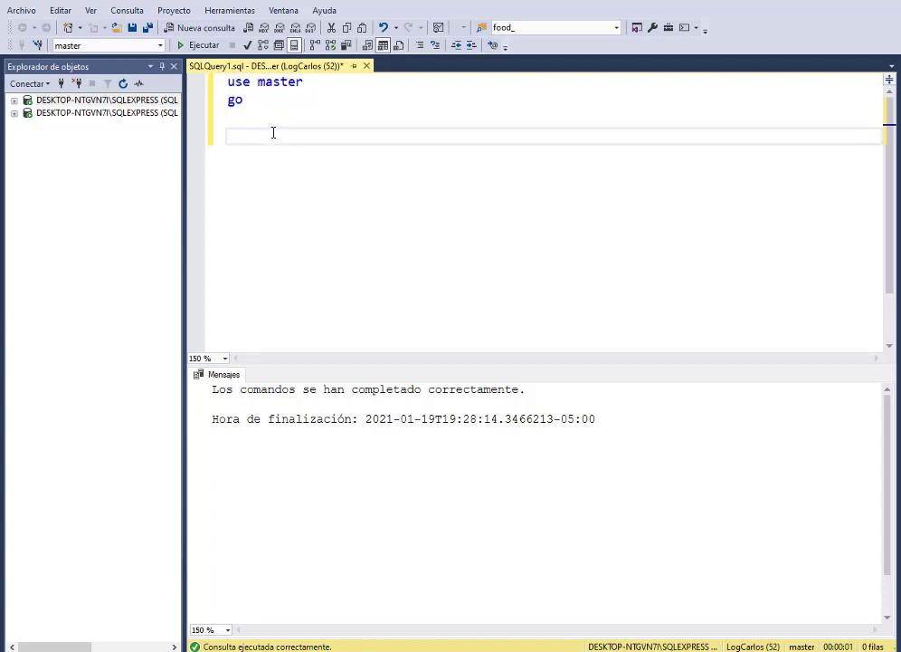
type("---CREAR LOGIN SQL")
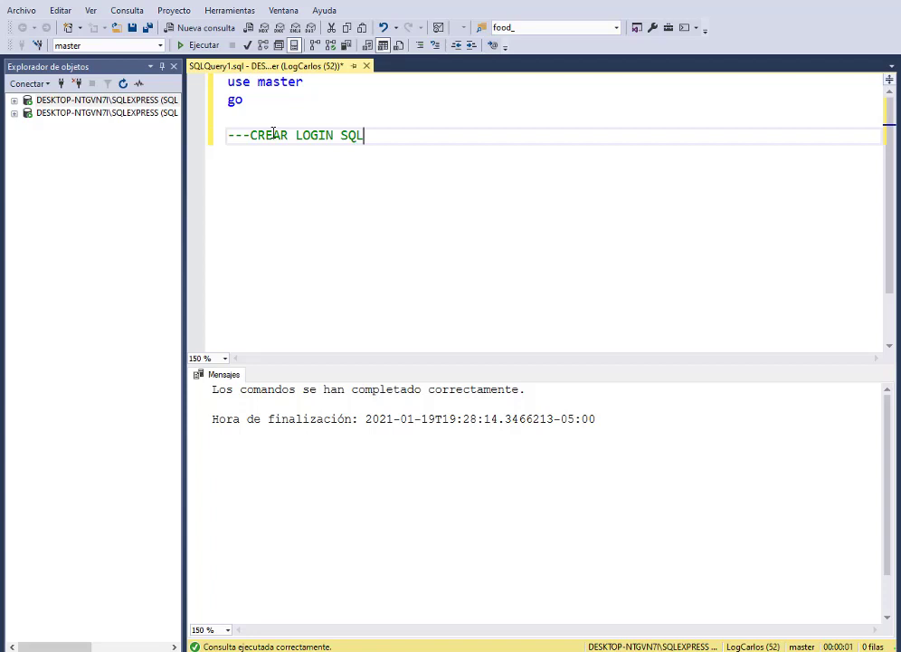
type("---")
key("Return")
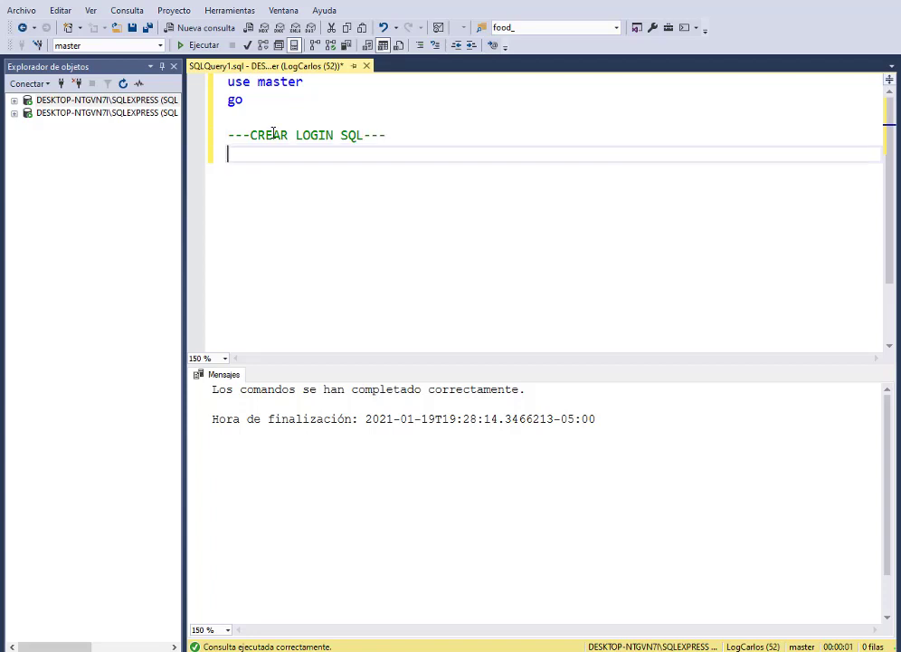
key("Return")
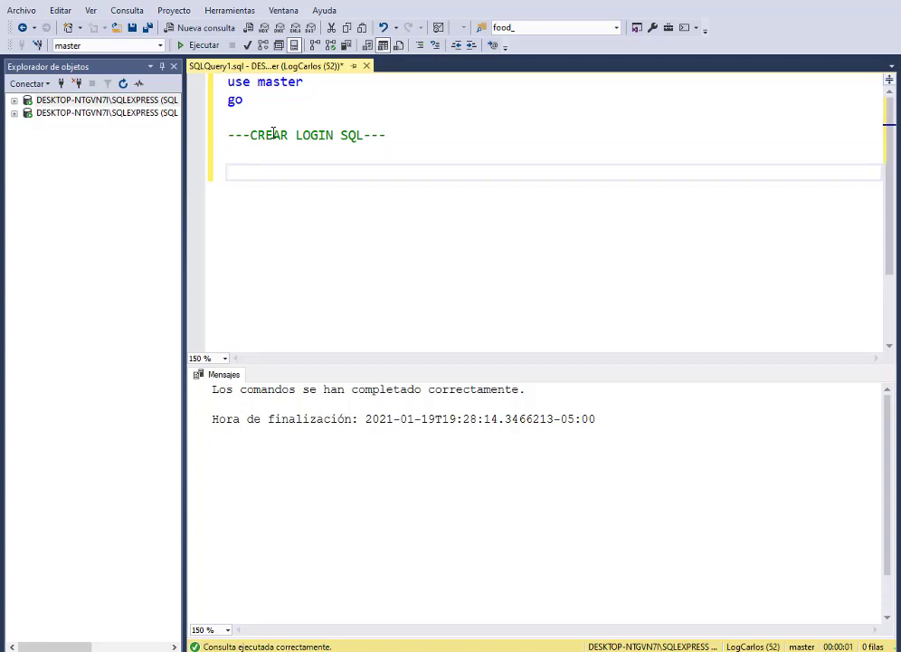
Step: Write CREATE LOGIN for the new login WITH PASSWORD and run it, failing with permission error 15247
type("CREATE LOGIN")
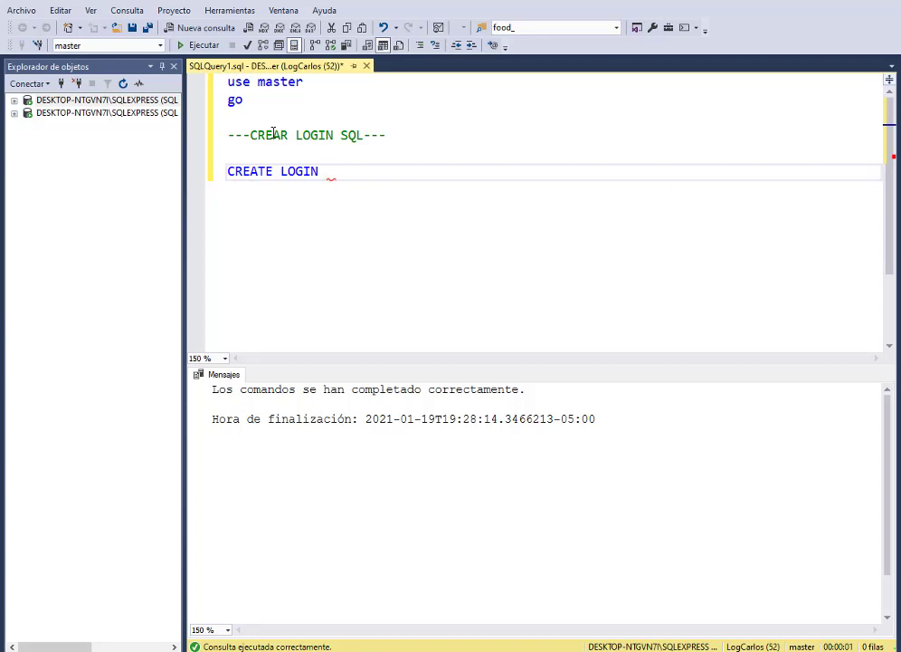
type("LogMichel")
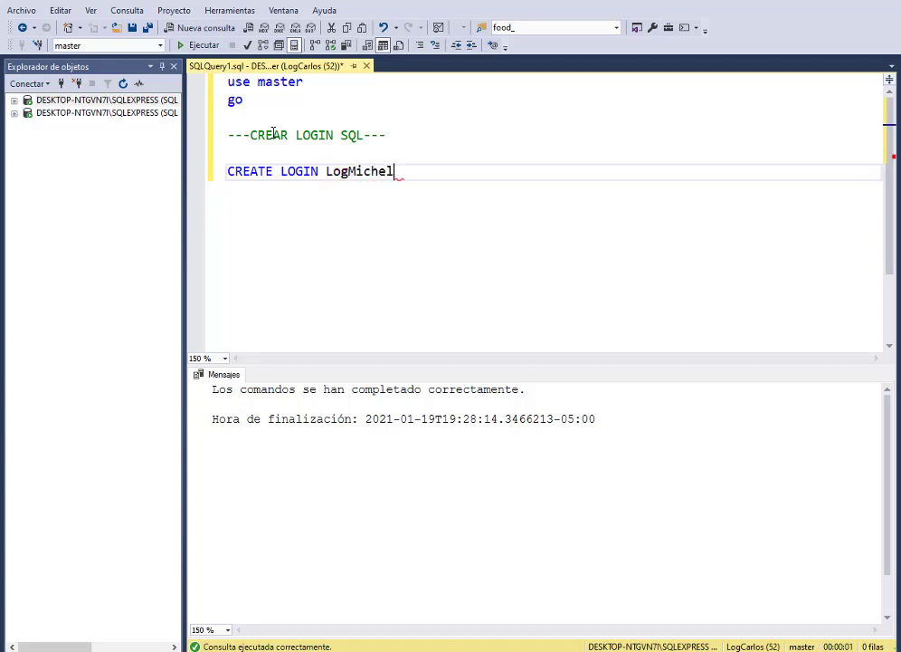
type(" WITH PASS")
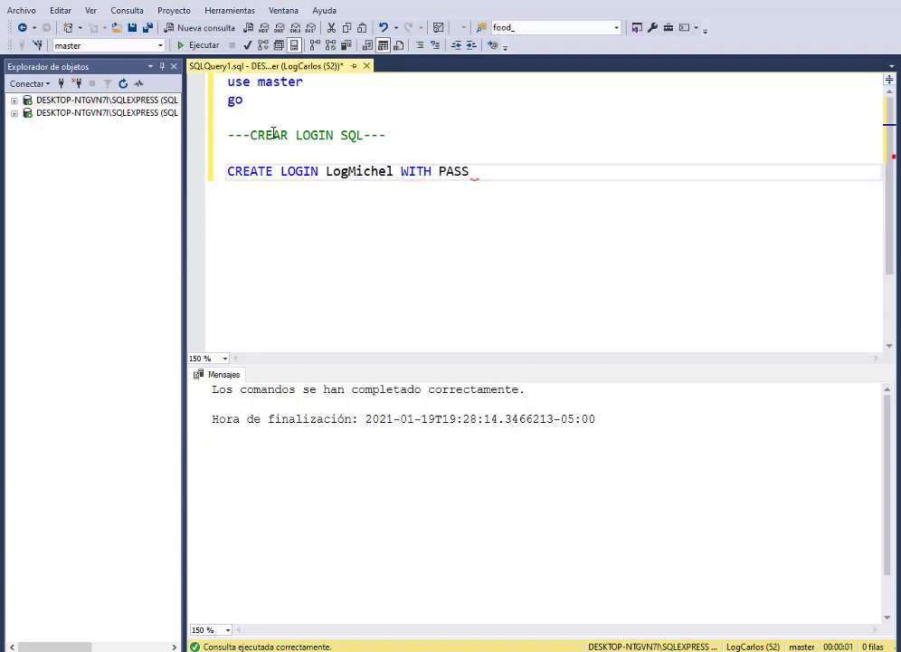
type("WORD =''")
key("Left")
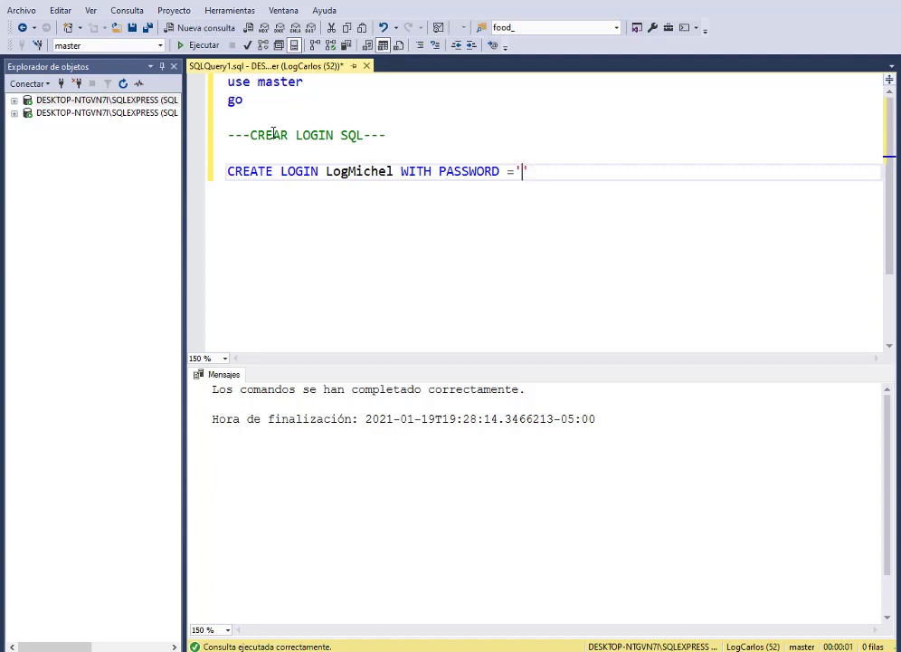
type("1234")
left_click(559, 171)
left_click_drag(568, 171, 228, 172)
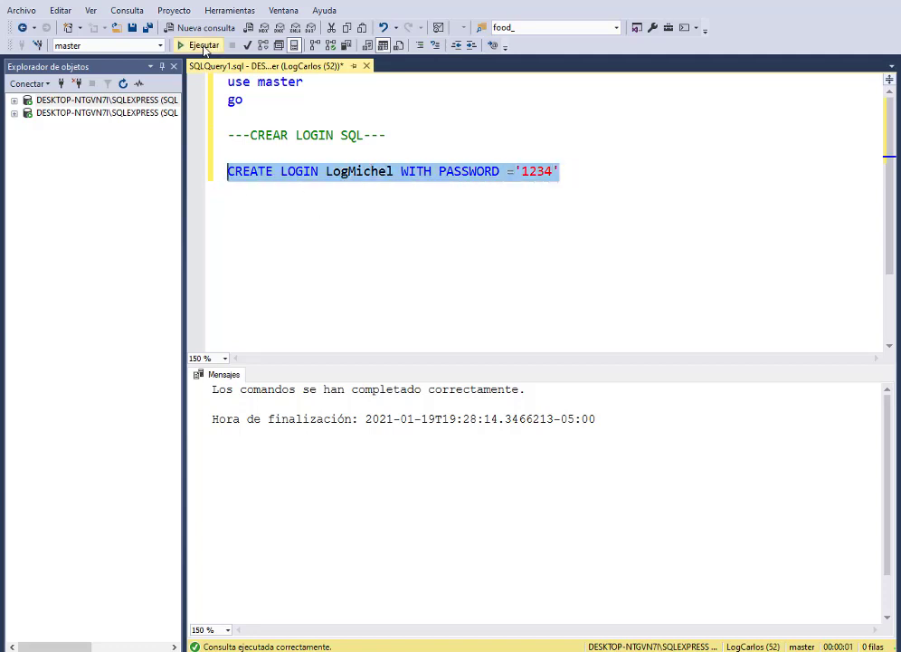
left_click(203, 45)
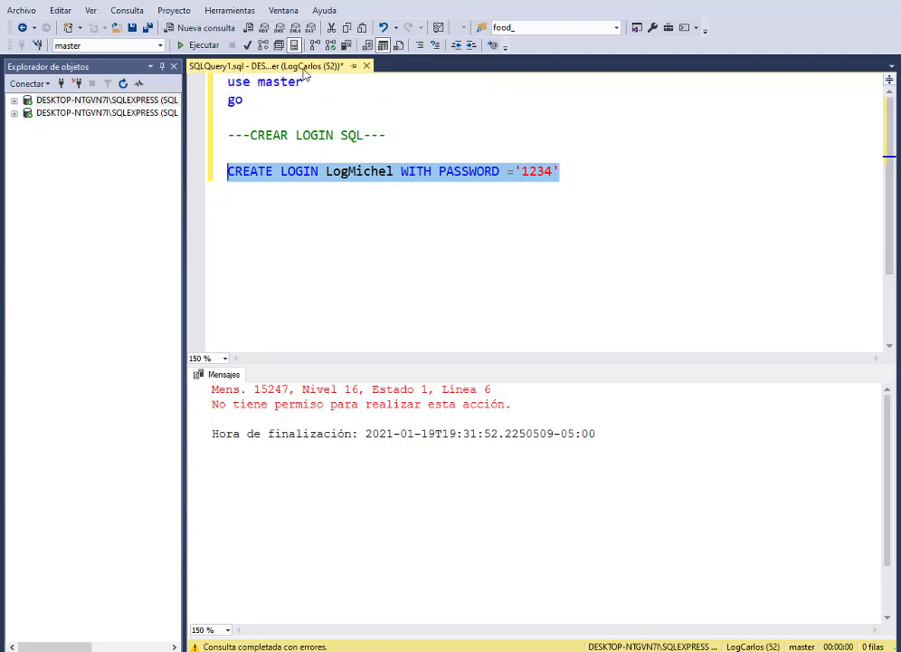
left_click(324, 204)
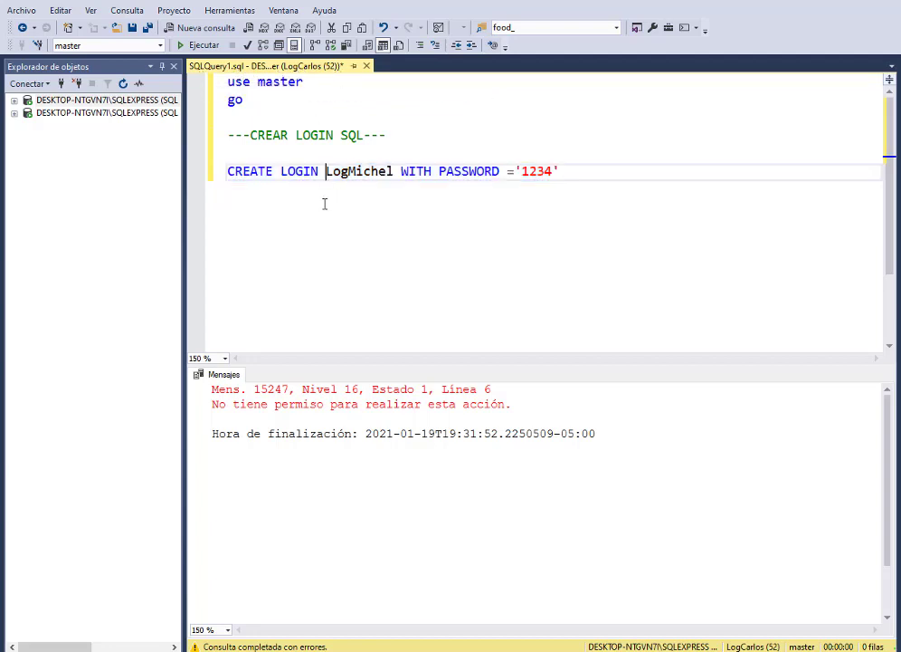
left_click_drag(594, 172, 228, 81)
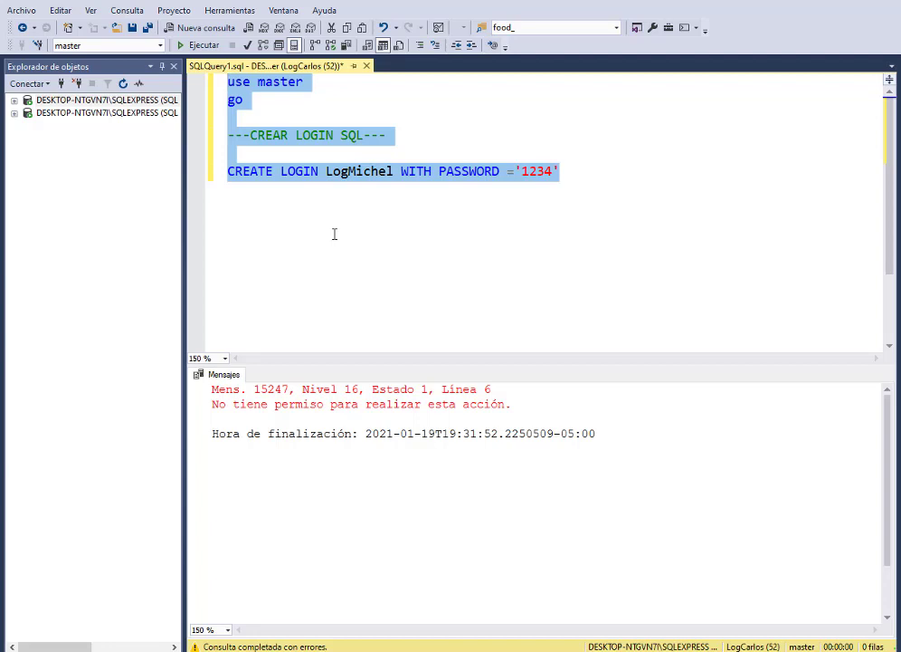
Step: Cut the login script, close the query tab without saving, and disconnect the duplicate server connection
left_click(86, 115)
left_click(13, 113)
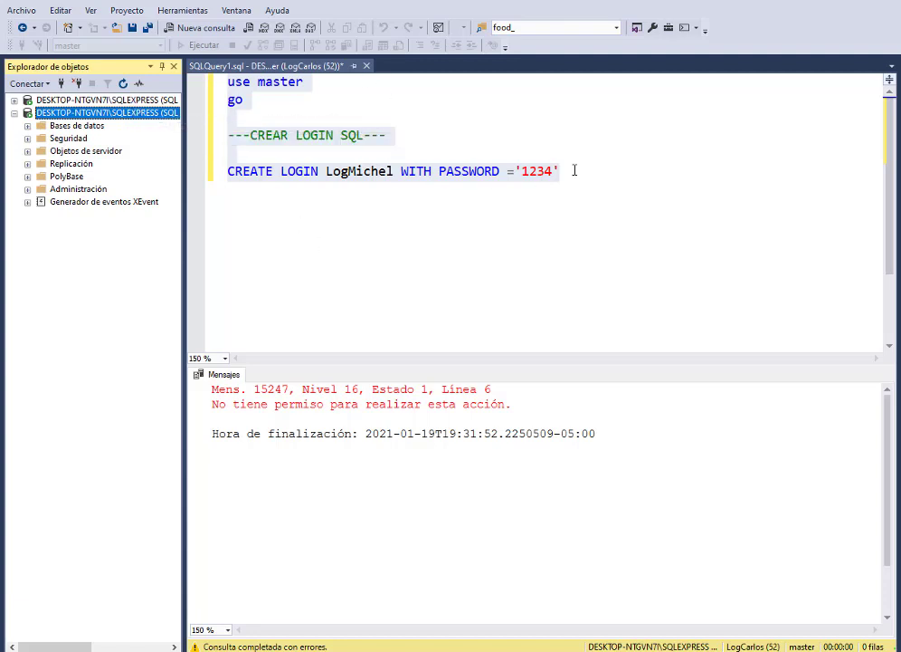
left_click_drag(563, 170, 201, 88)
key("ctrl+c")
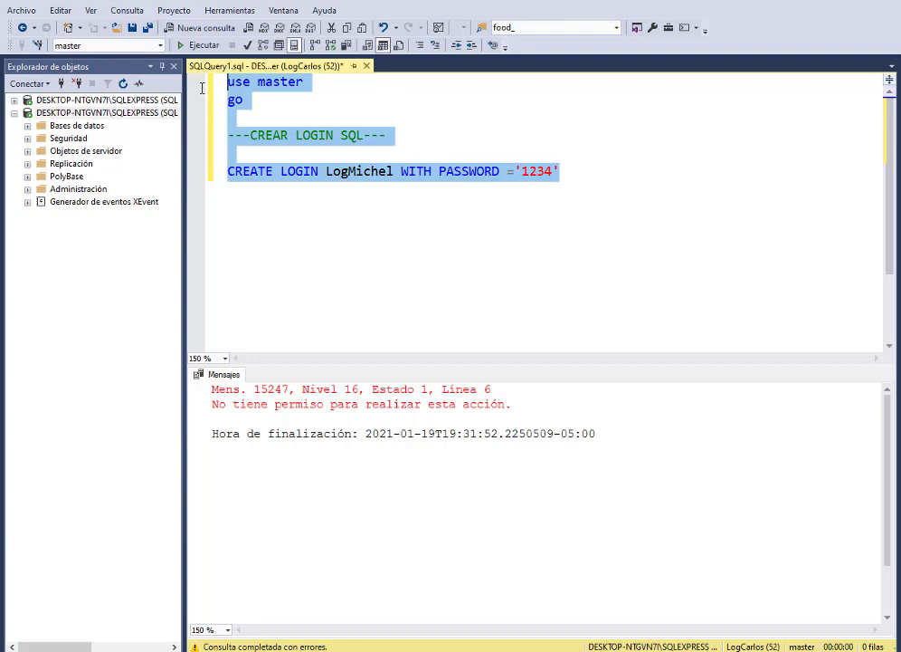
key("Delete")
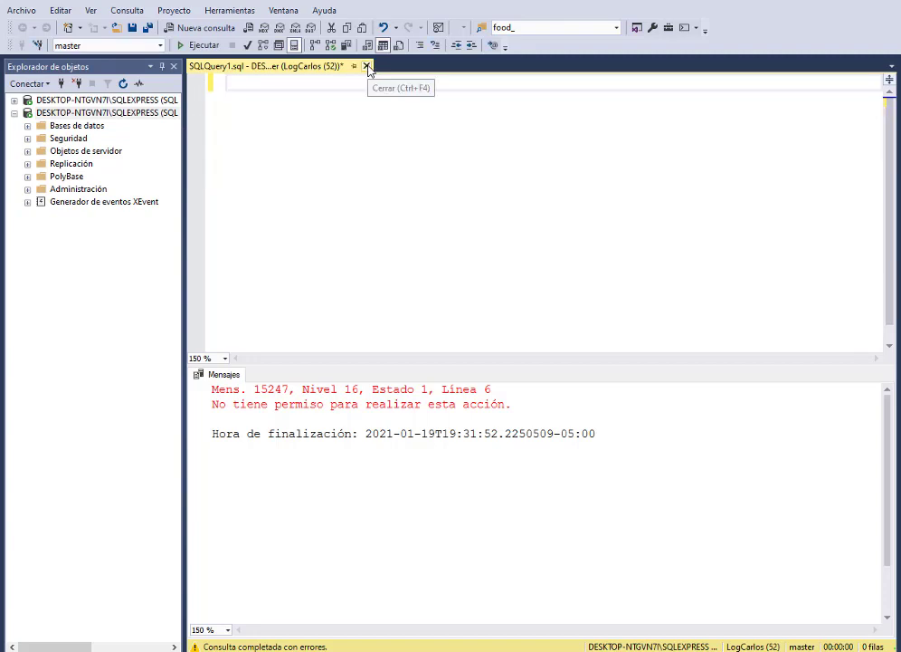
left_click(367, 66)
left_click(501, 420)
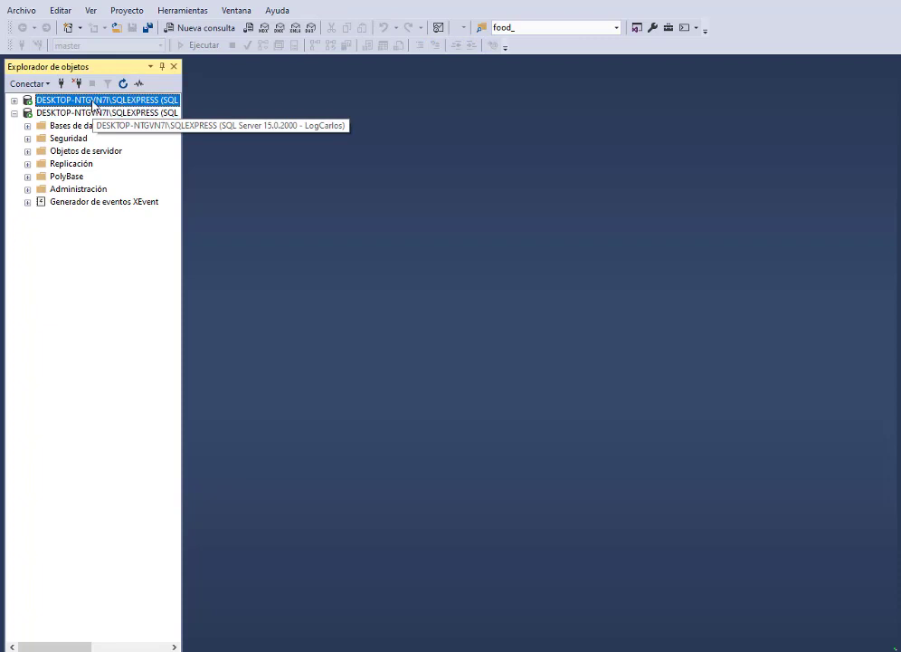
left_click(77, 83)
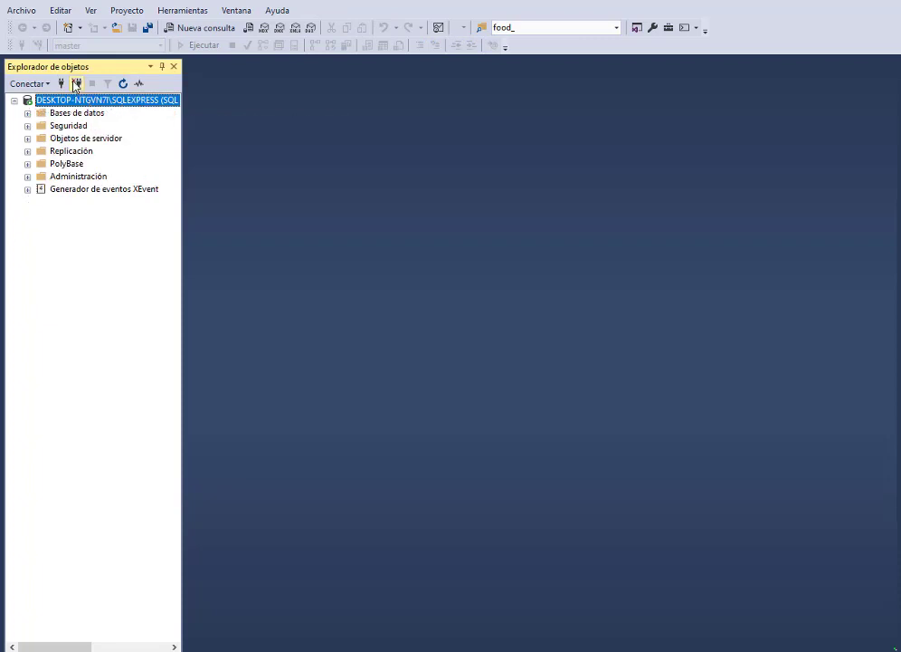
Step: Paste the script into a new query and run the CREATE LOGIN statement successfully
left_click(199, 28)
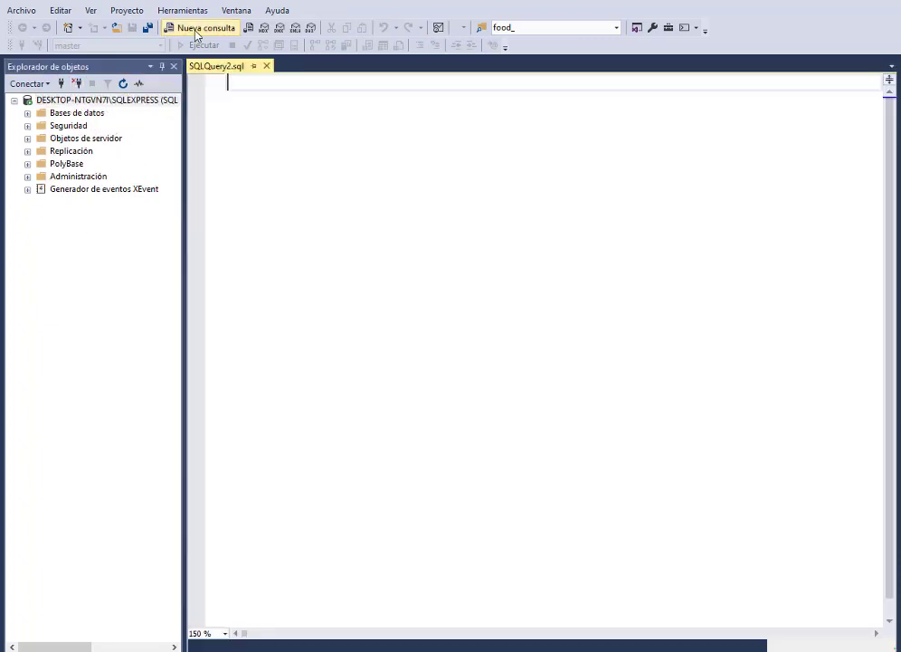
key("ctrl+v")
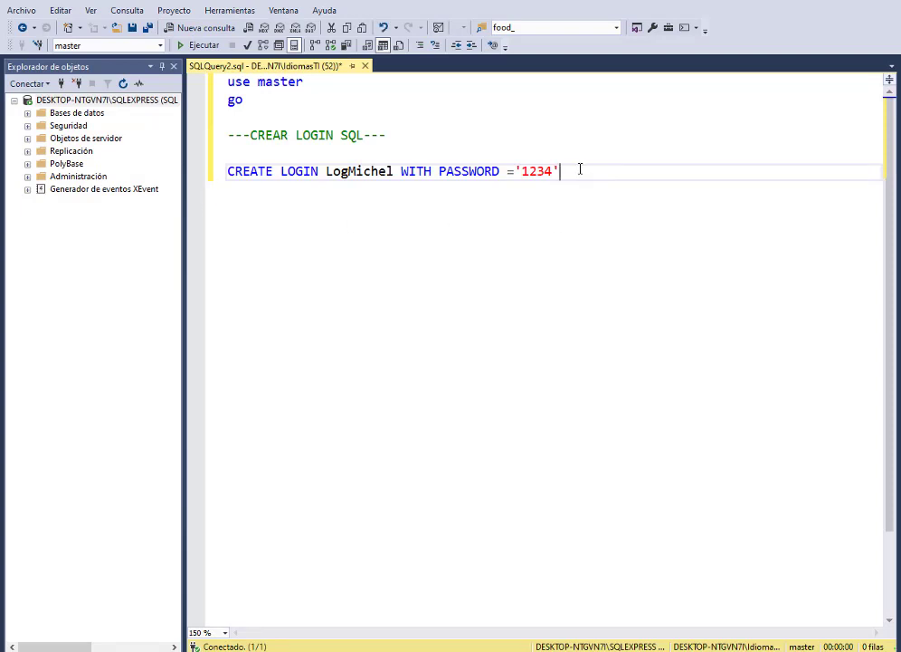
left_click_drag(560, 172, 210, 171)
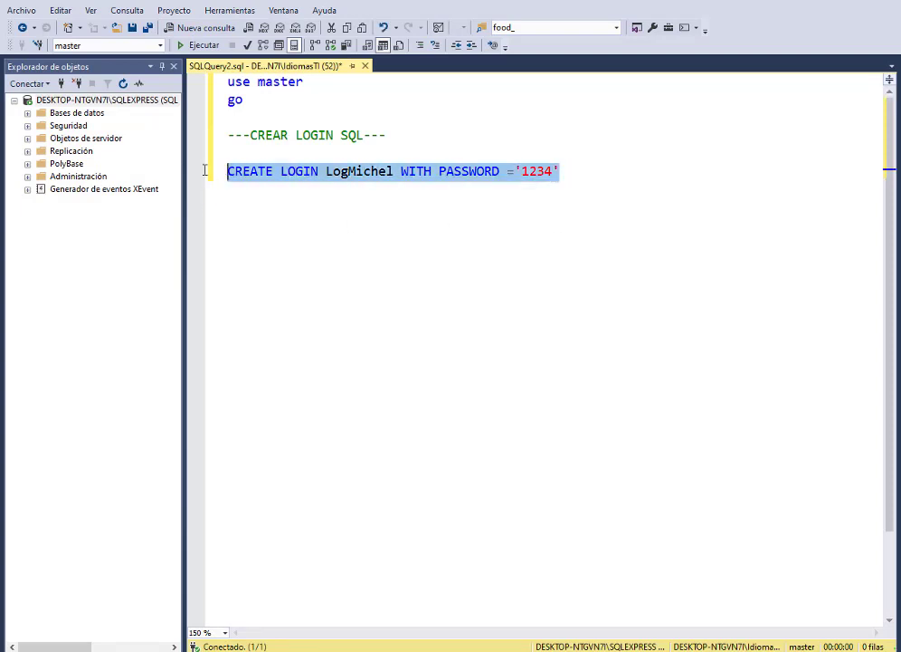
left_click(199, 45)
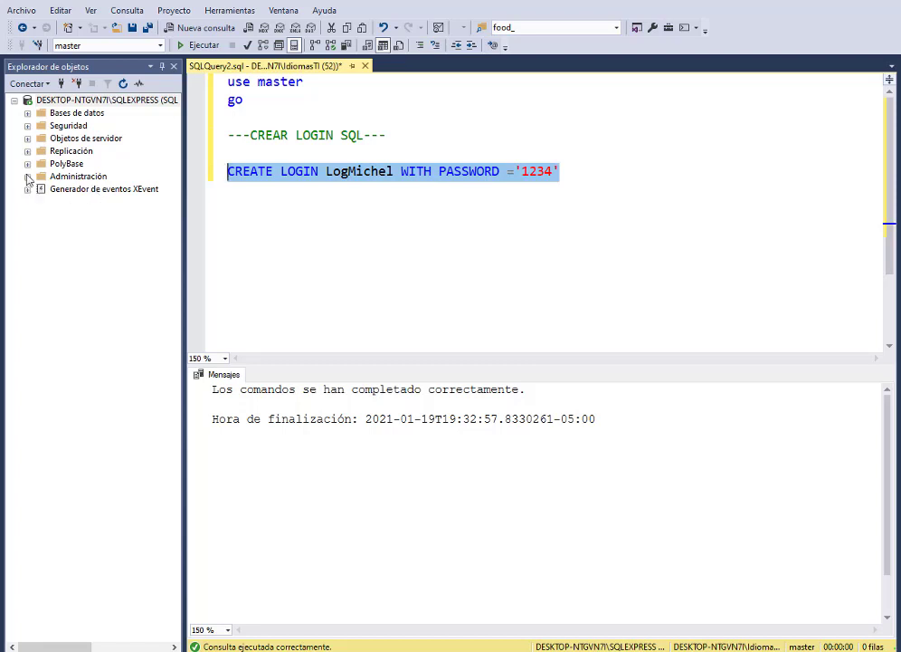
left_click(27, 126)
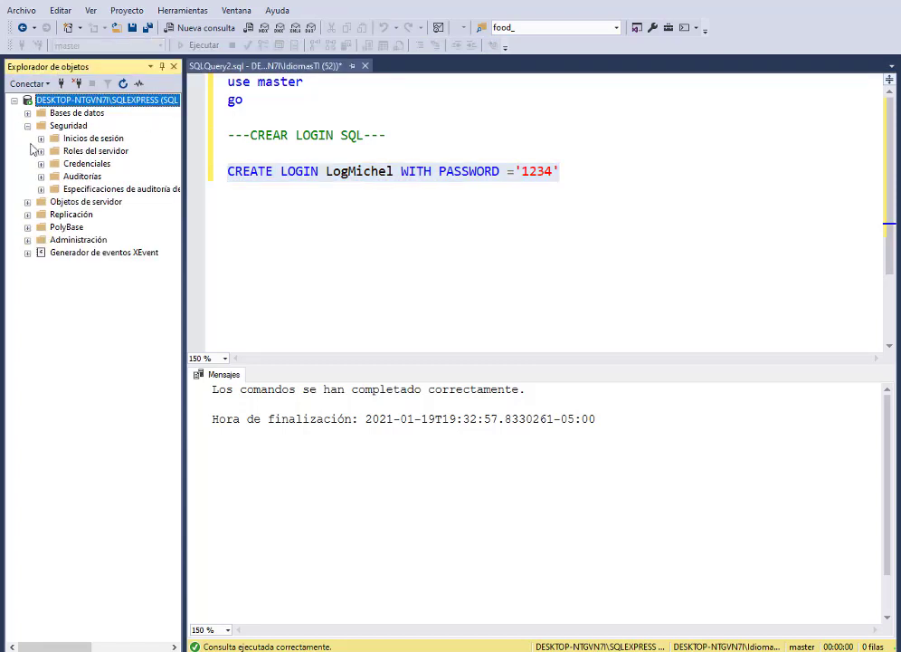
left_click(40, 139)
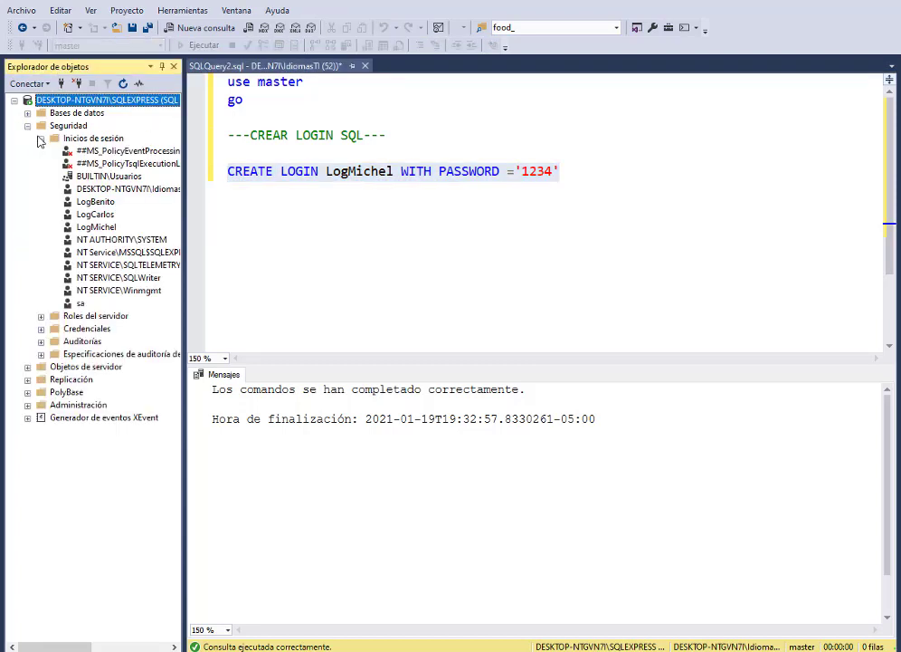
left_click(87, 228)
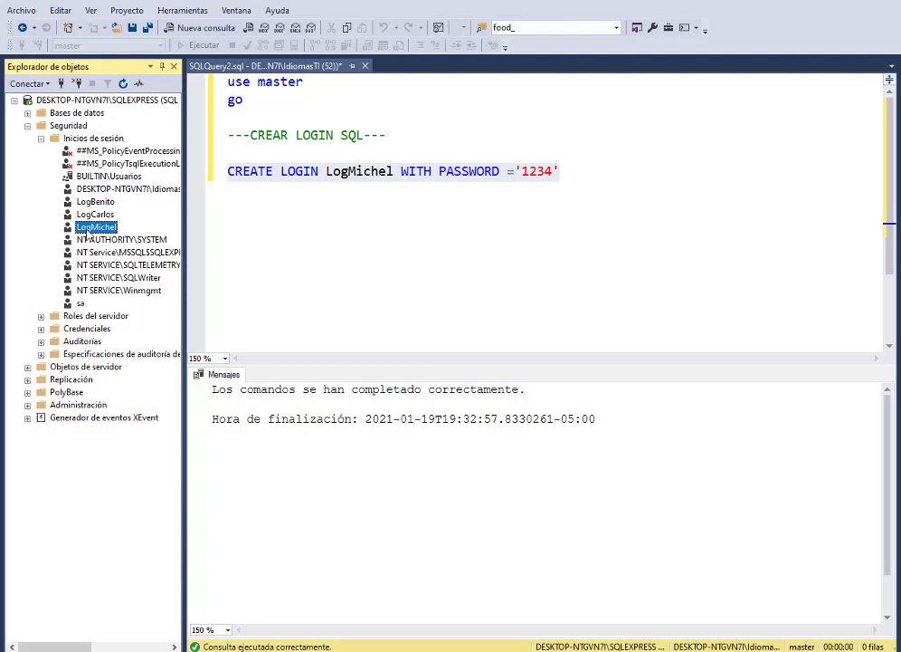
left_click(580, 172)
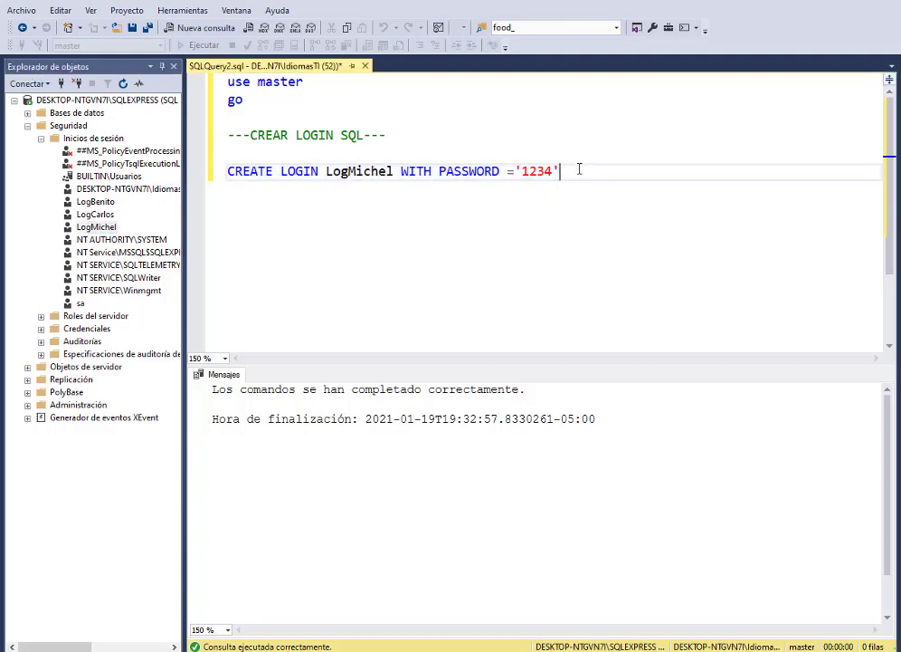
left_click(93, 229)
key("F2")
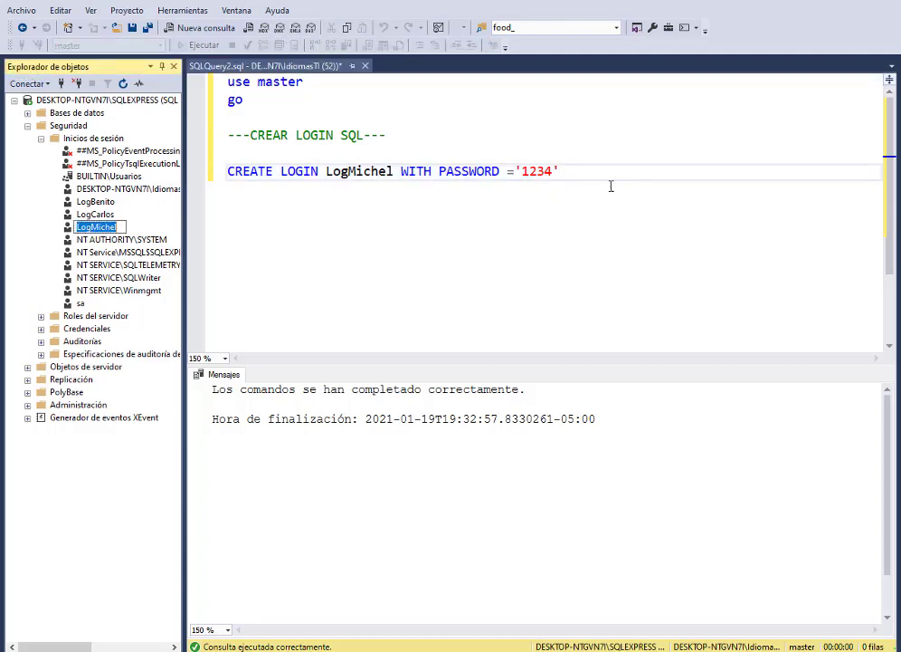
left_click(598, 176)
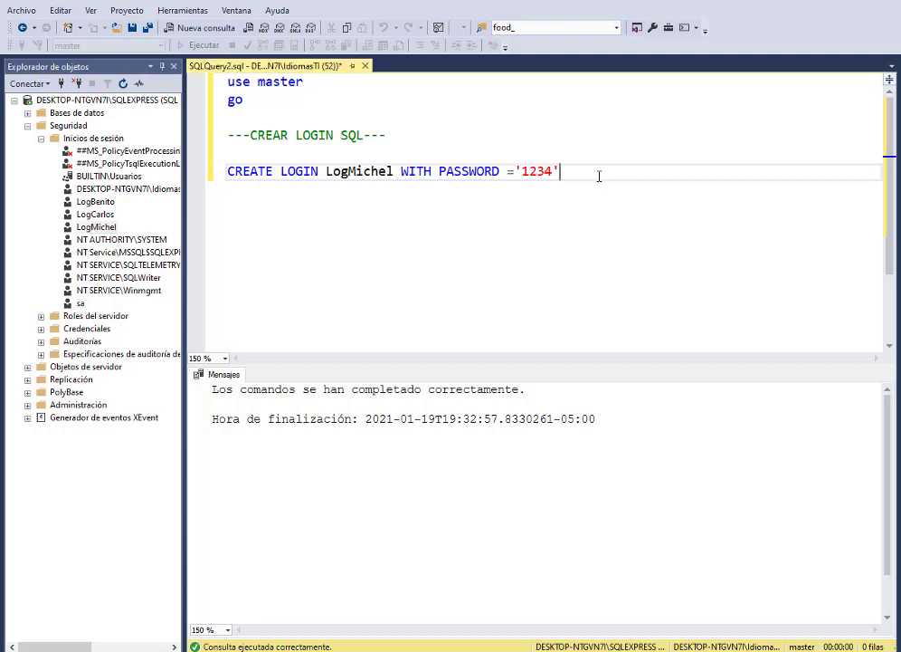
Step: Add ALTER SERVER ROLE DBCREATOR ADD MEMBER with the pasted login name and run it successfully
key("Return")
key("Return")
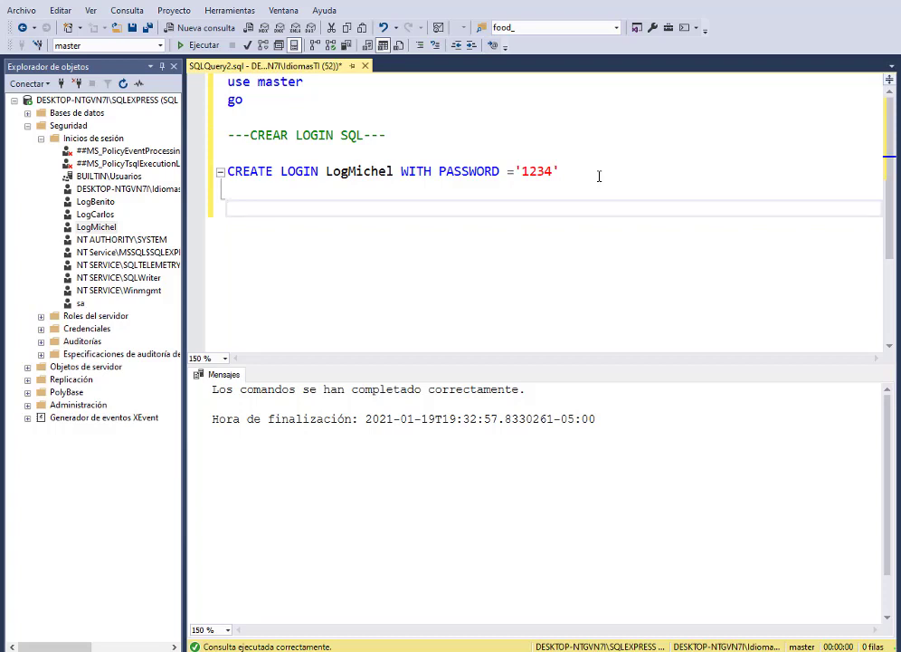
type("ALTER SERVER")
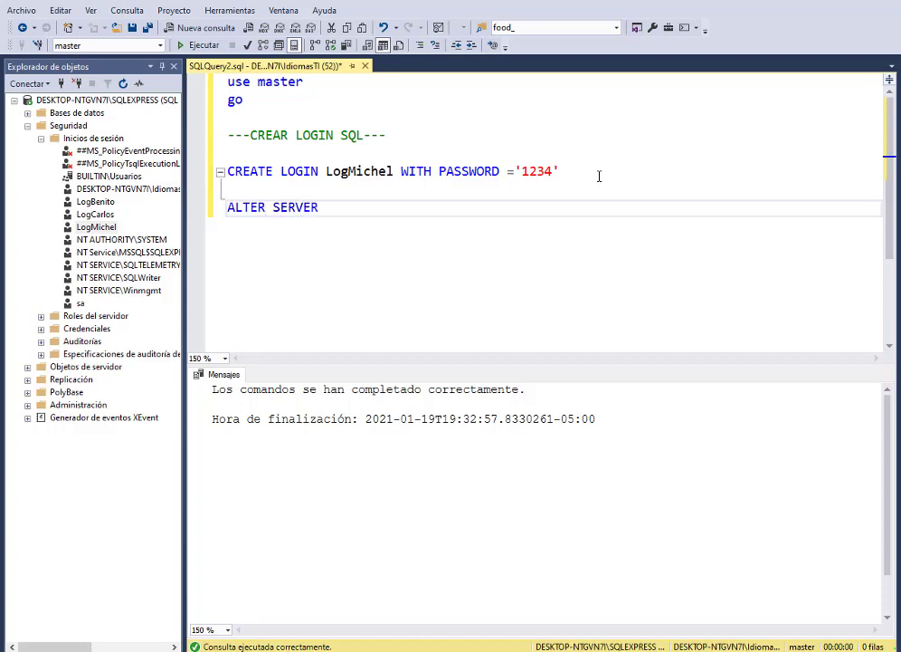
type(" ROLE DBCREA")
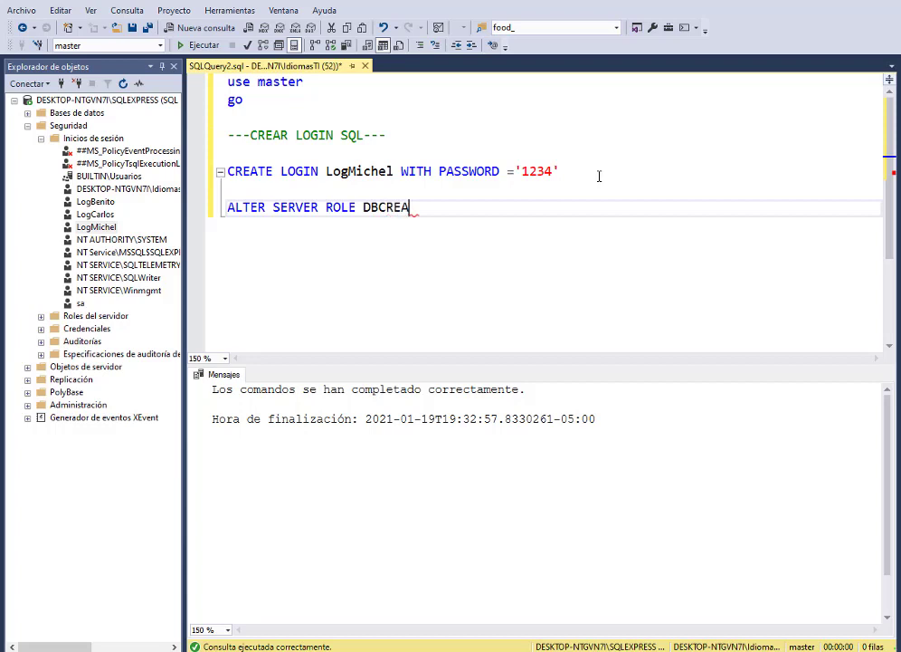
type("TOR")
type("ADD MEMBER")
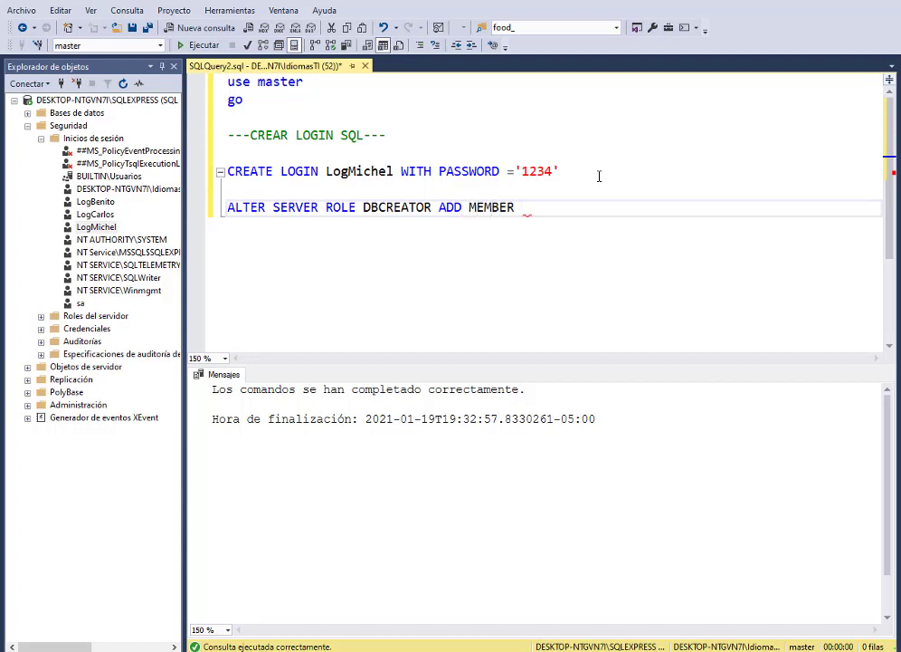
left_click_drag(395, 171, 348, 171)
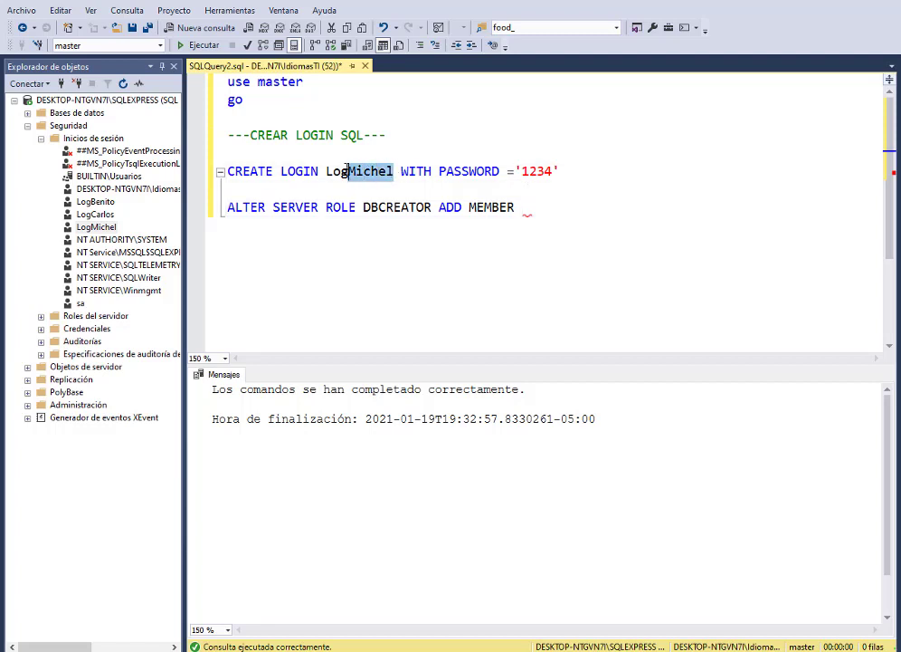
double_click(346, 171)
key("ctrl+c")
left_click(575, 214)
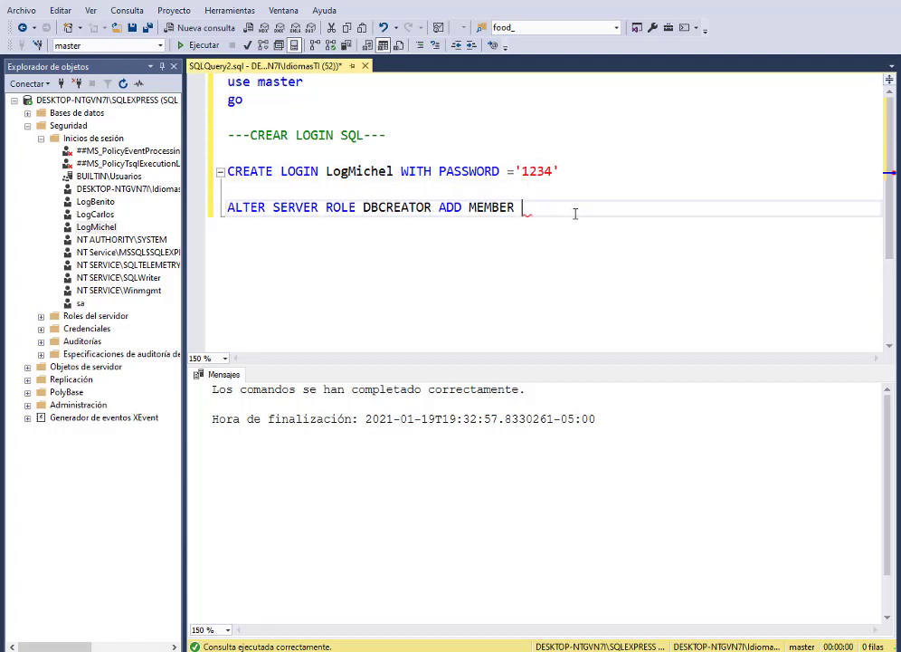
key("ctrl+v")
left_click_drag(642, 207, 227, 207)
left_click(201, 45)
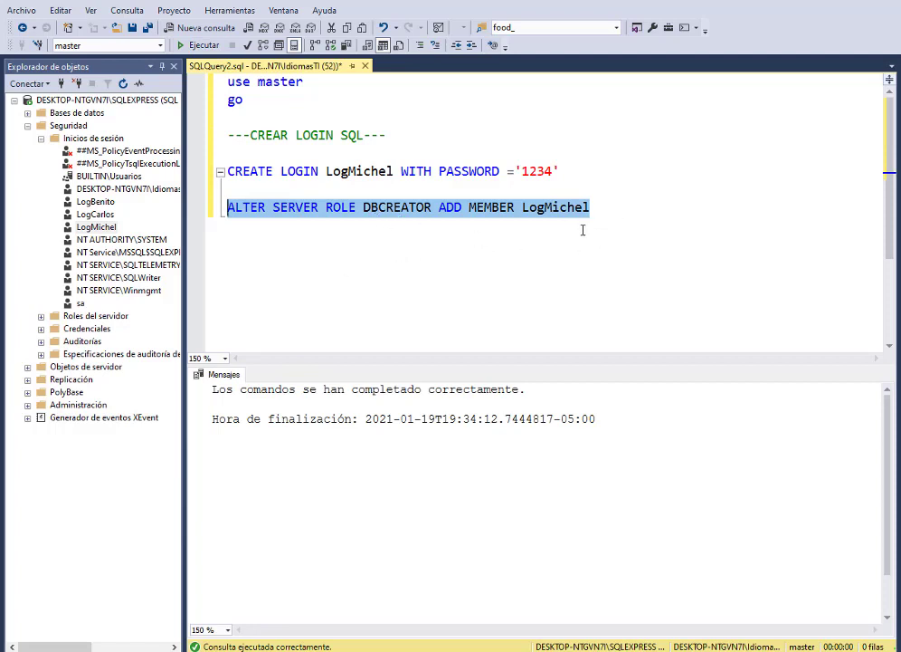
left_click(632, 209)
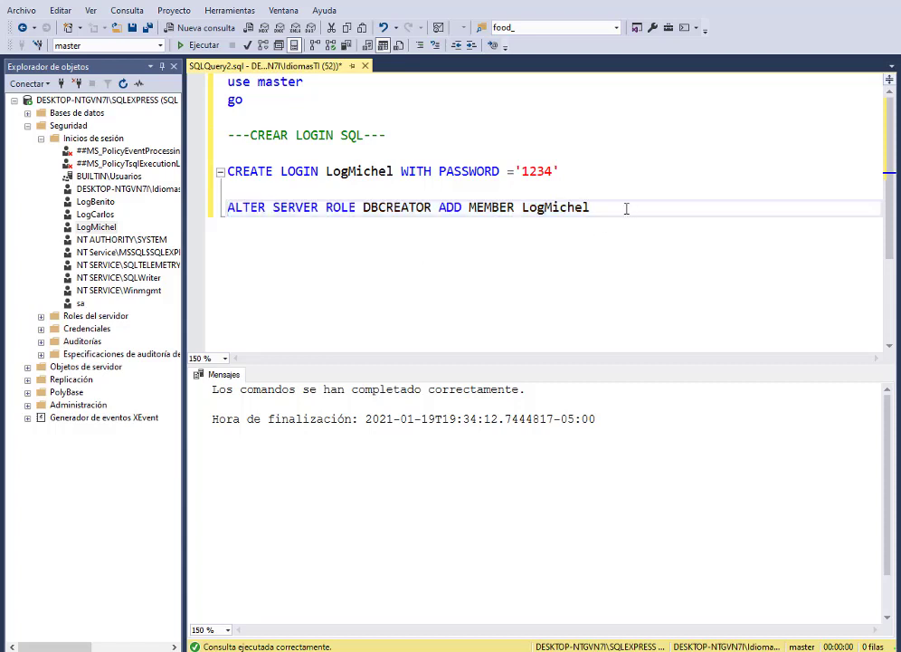
left_click_drag(627, 208, 223, 85)
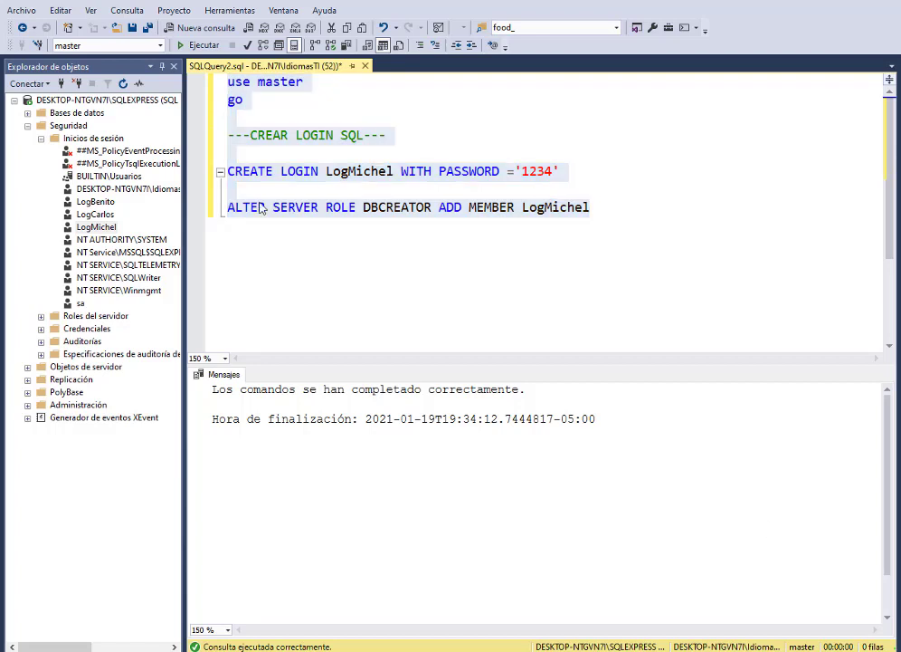
Step: Close the query tab discarding changes, collapse the server tree and disconnect from the server
left_click(365, 65)
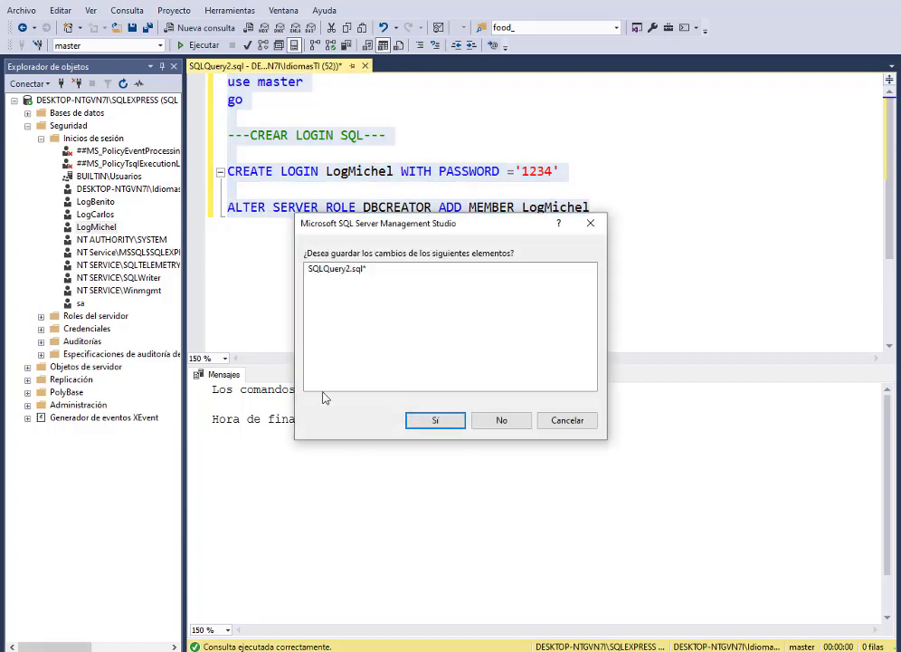
left_click(502, 421)
left_click(15, 101)
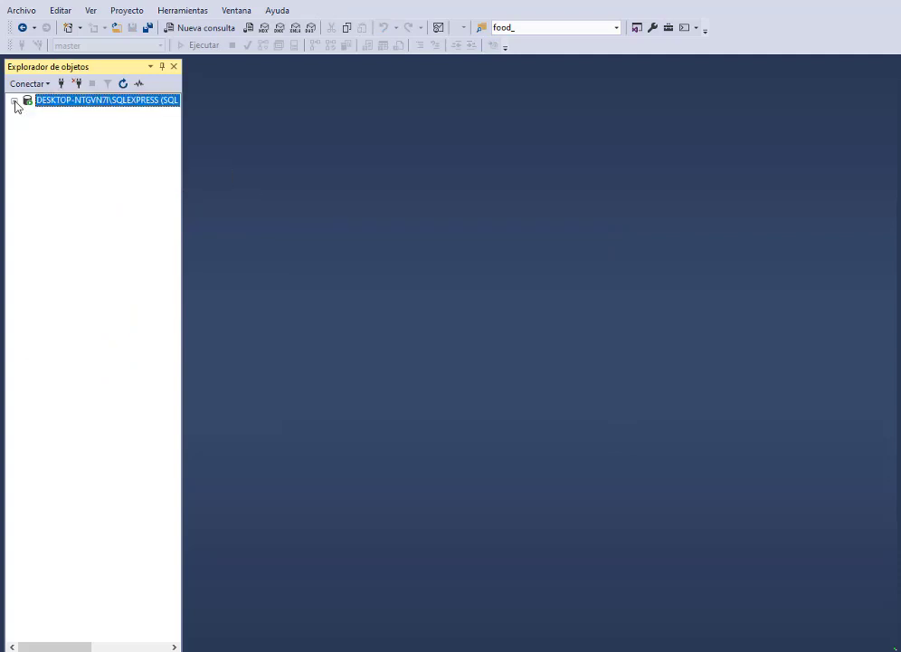
left_click(78, 83)
Step: Reconnect to SQLEXPRESS with SQL Server authentication as the new login and its password
left_click(61, 83)
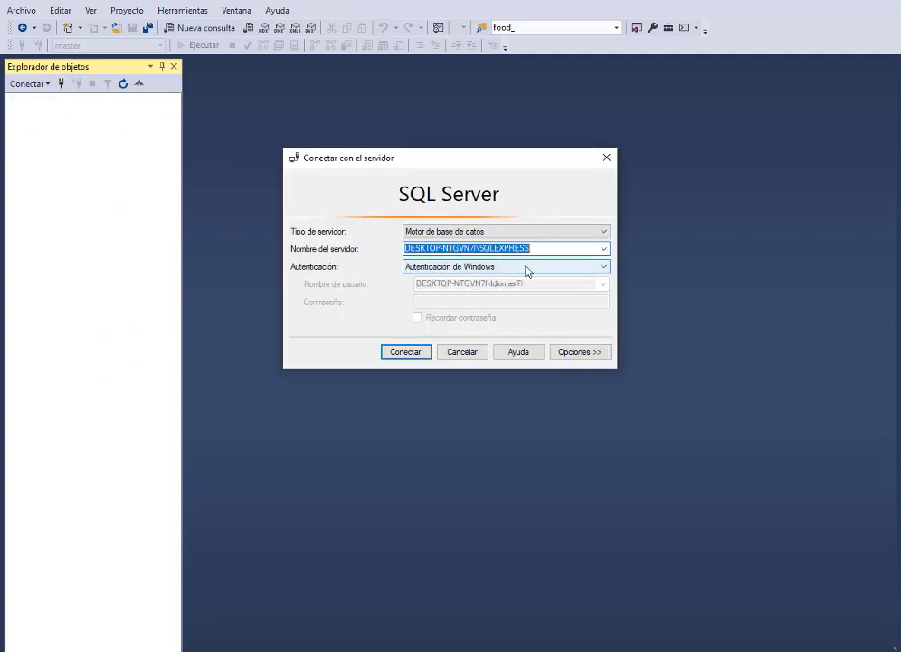
left_click(528, 268)
left_click(494, 285)
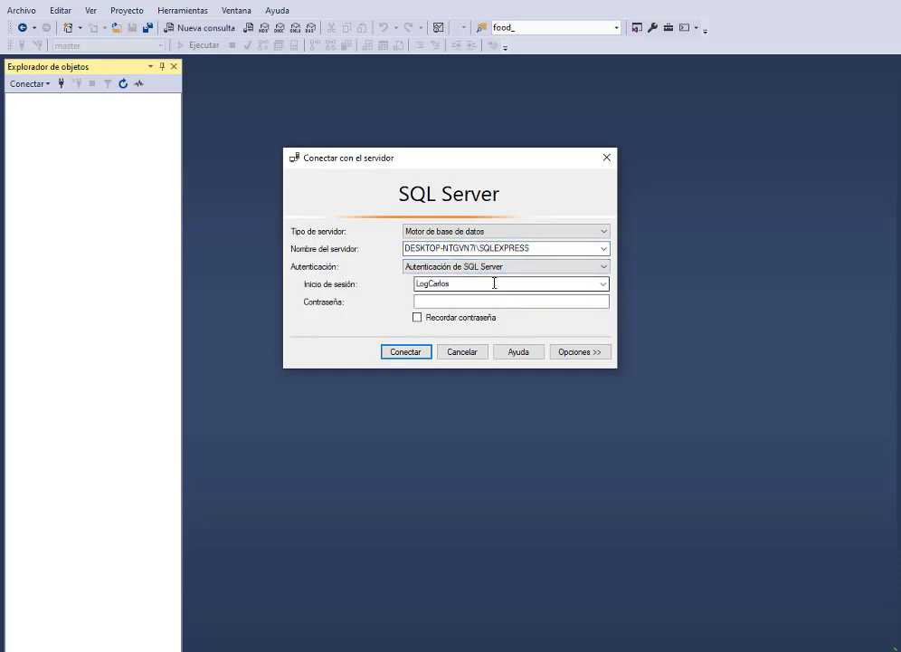
left_click(459, 283)
left_click_drag(453, 283, 430, 283)
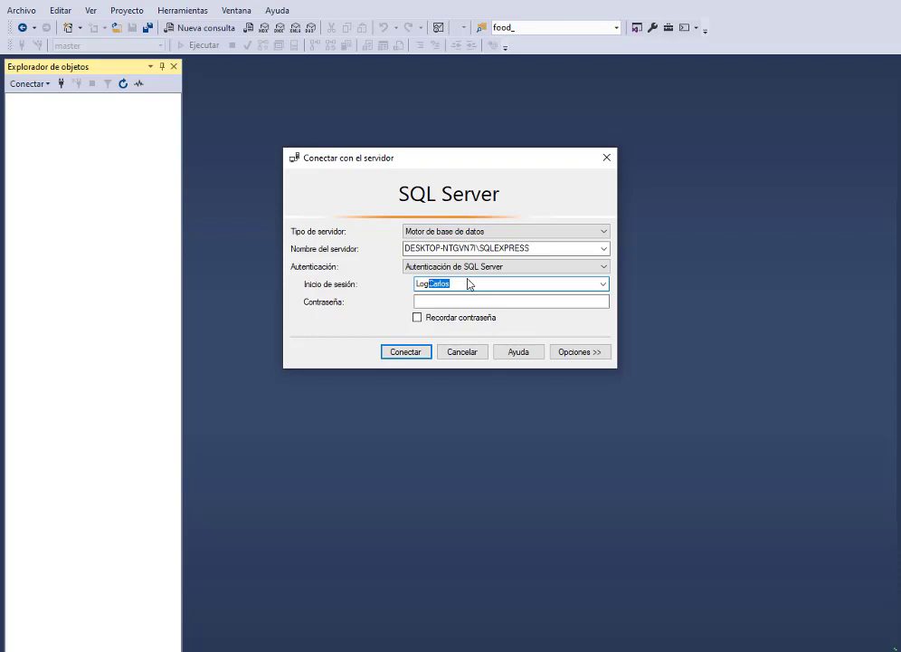
type("Michel")
left_click(462, 300)
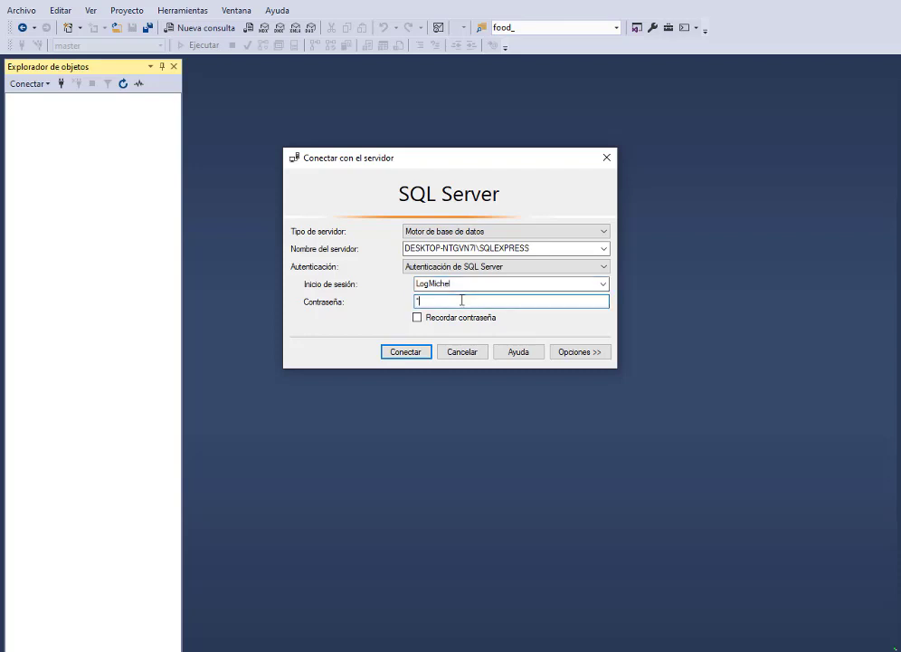
key("Return")
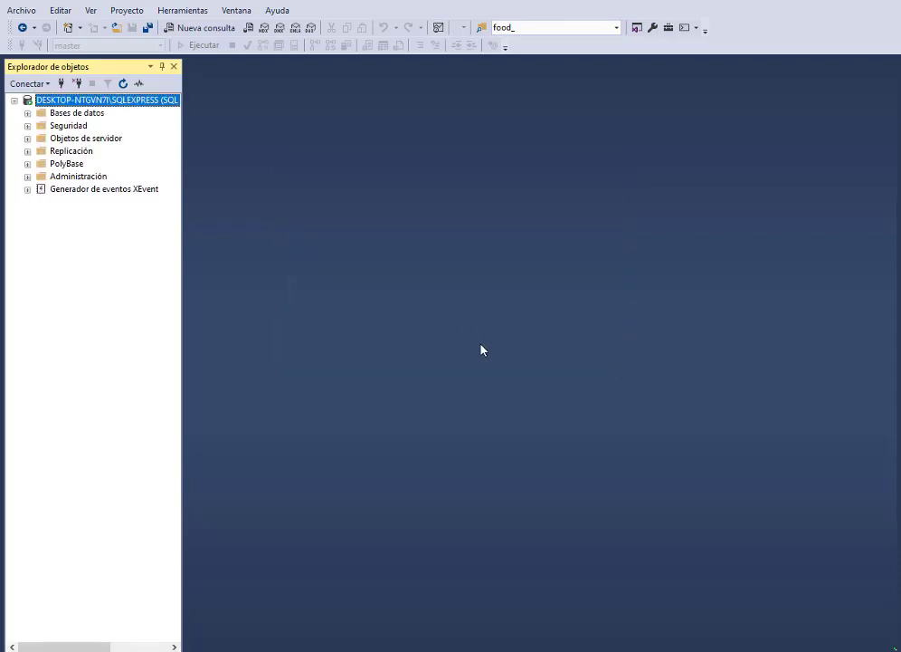
Step: Open a new query, expand Bases de datos, and dismiss the inaccessible-database error on Restaurante
left_click(207, 30)
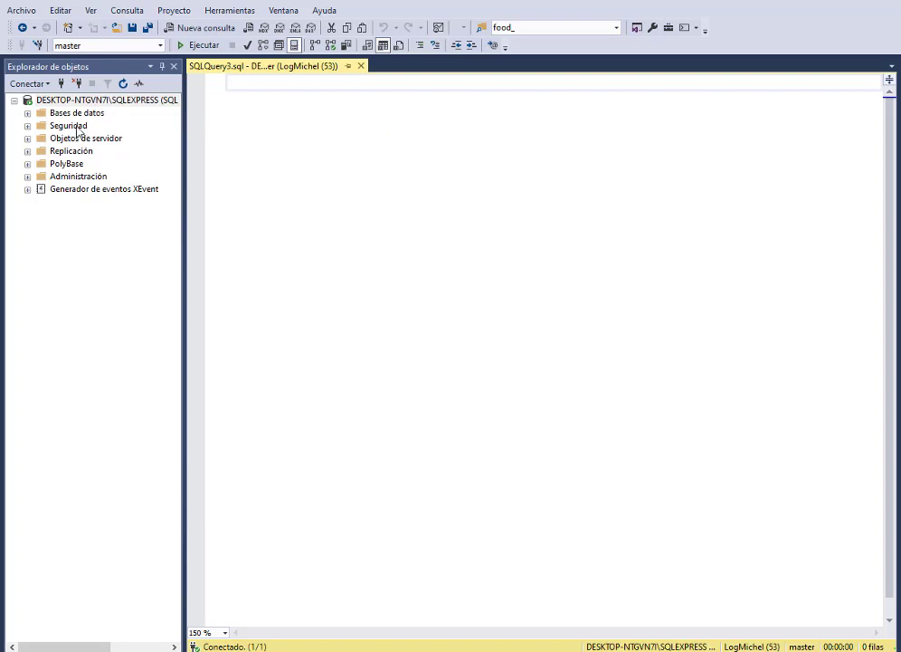
left_click(28, 113)
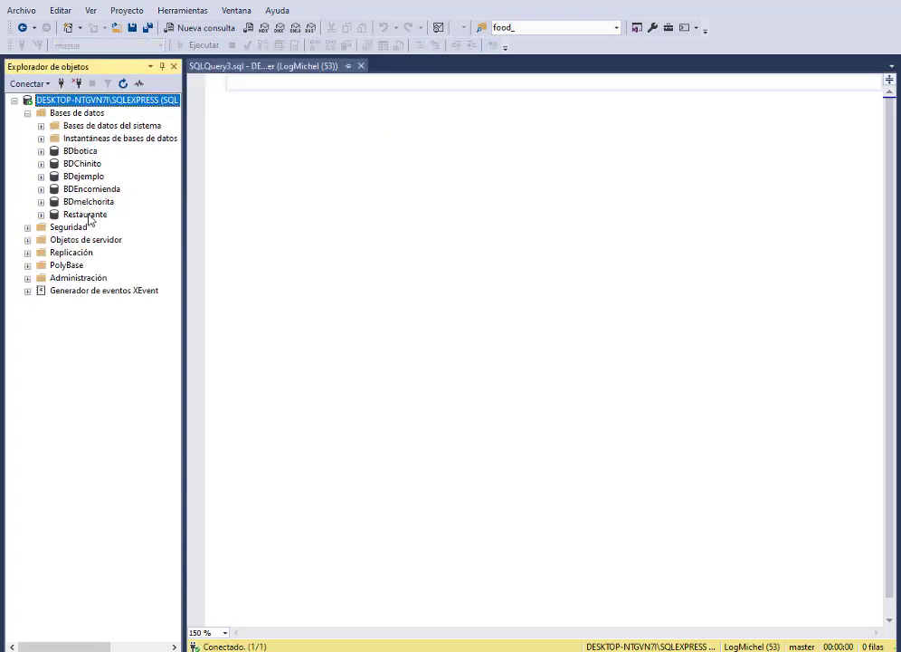
left_click(85, 215)
left_click(41, 214)
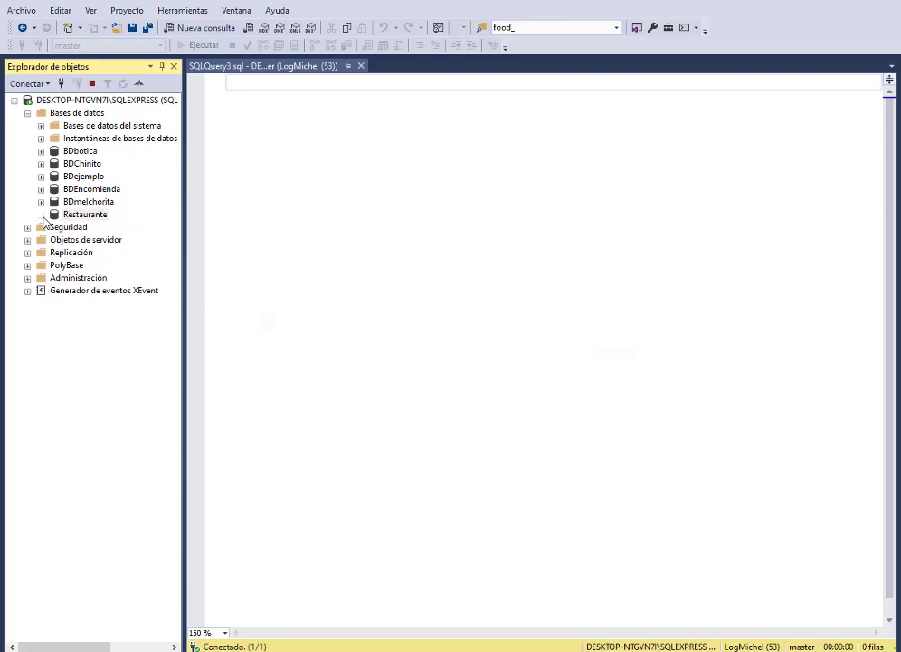
left_click(612, 358)
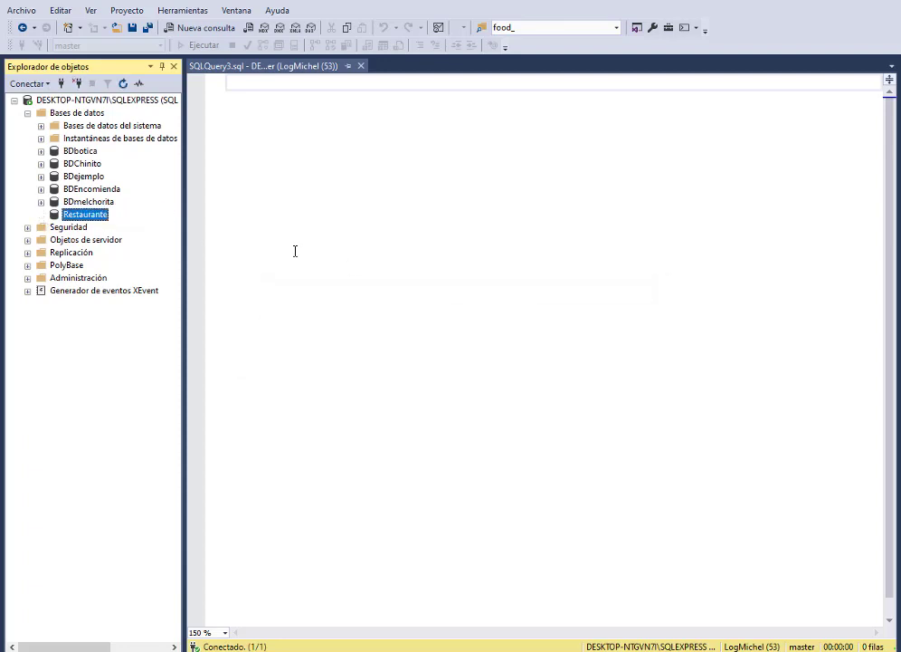
left_click(88, 201)
left_click(41, 201)
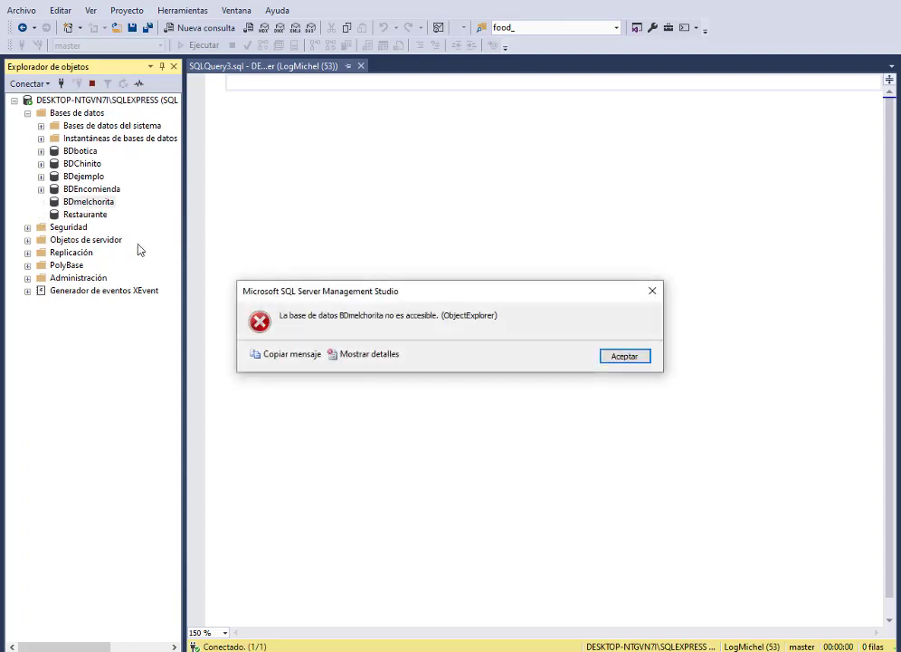
left_click(625, 356)
left_click(41, 189)
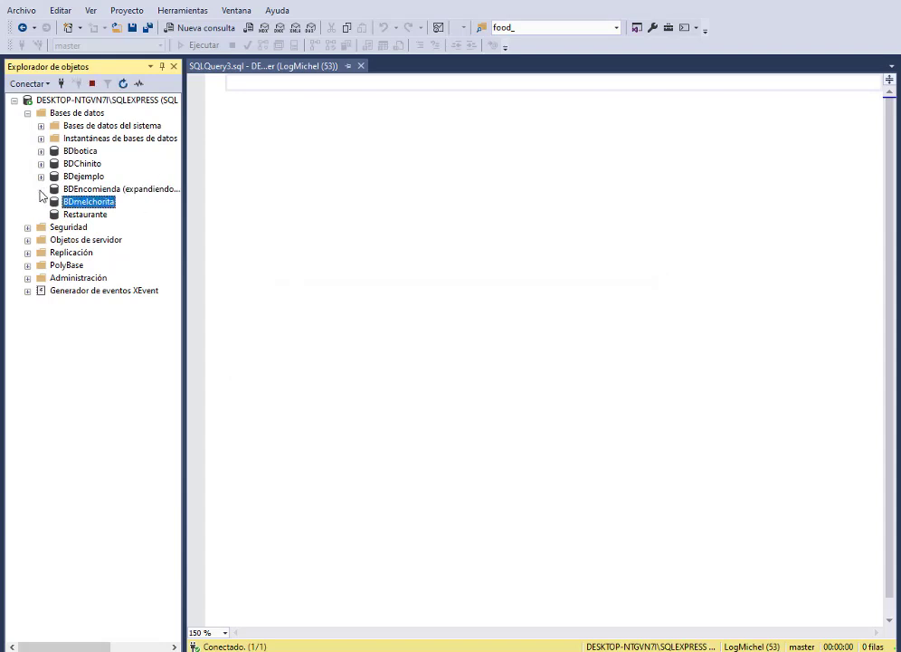
left_click(625, 355)
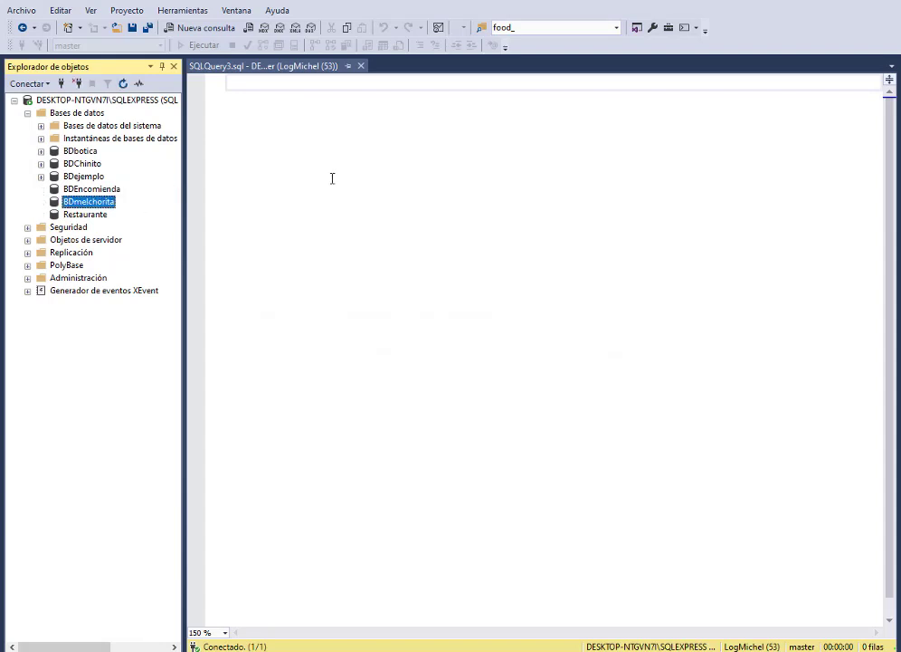
left_click(261, 97)
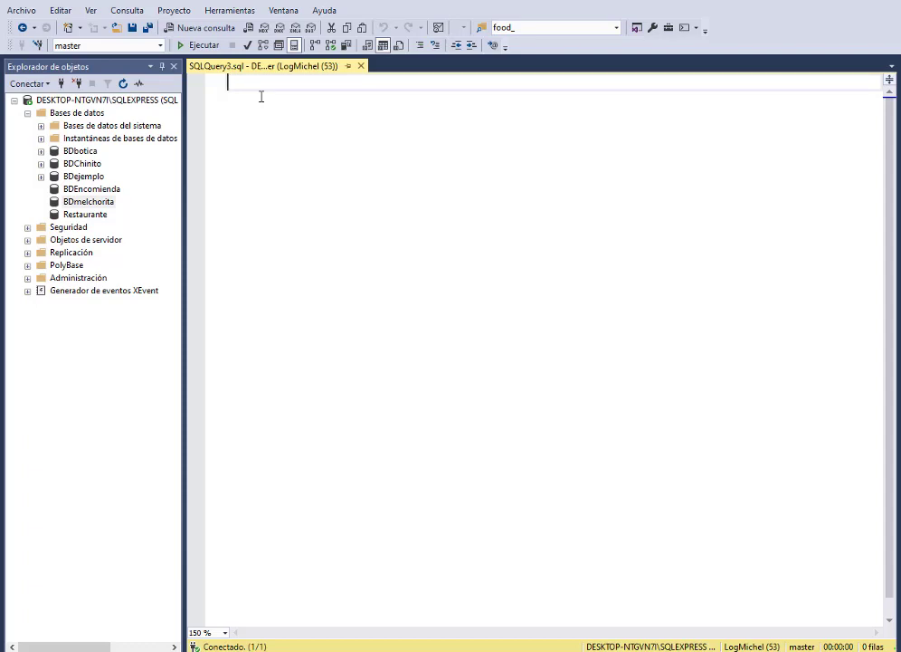
Step: Write 'use master', 'go' and 'create database DBBodega', then run the whole script successfully
type("use maste")
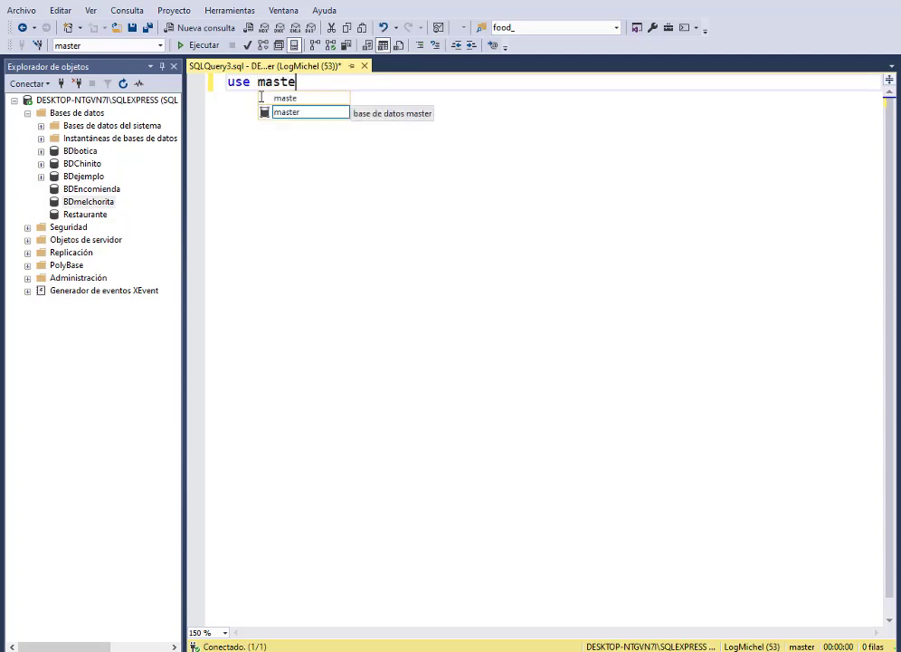
key("Return")
key("Return")
type("go")
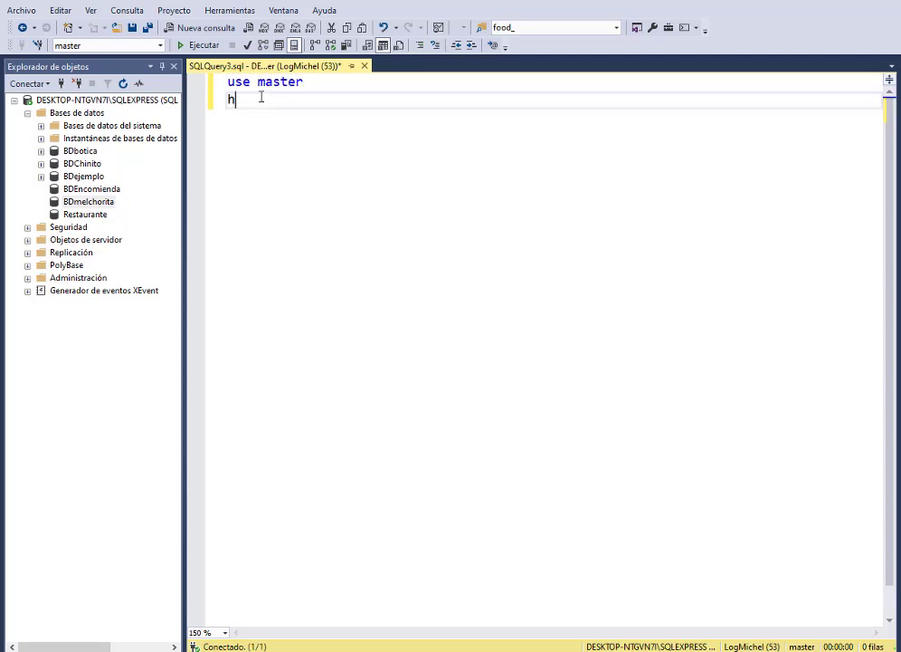
key("Return")
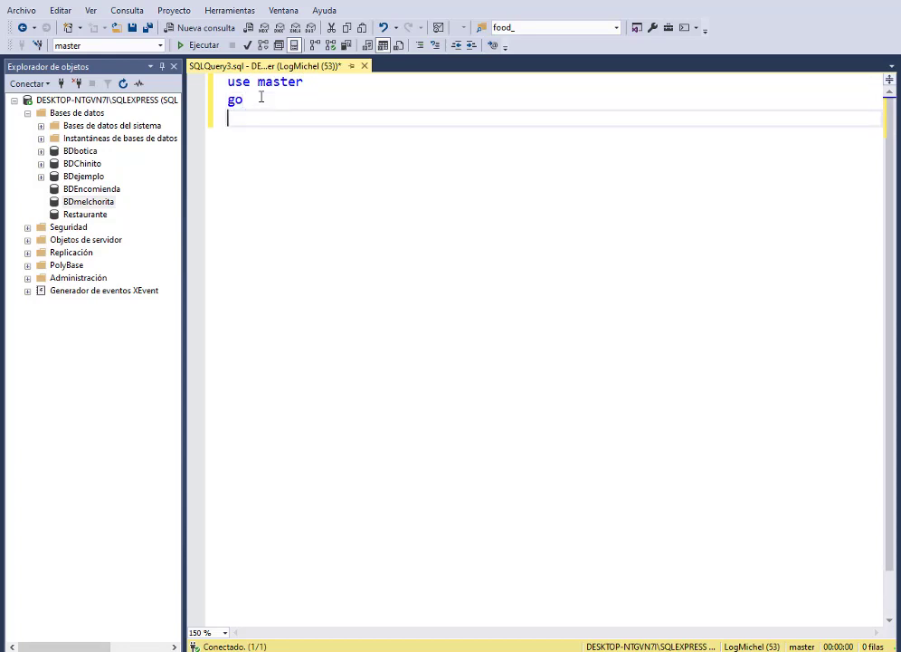
type("create dabat")
key("BackSpace")
key("BackSpace")
type("abase DB")
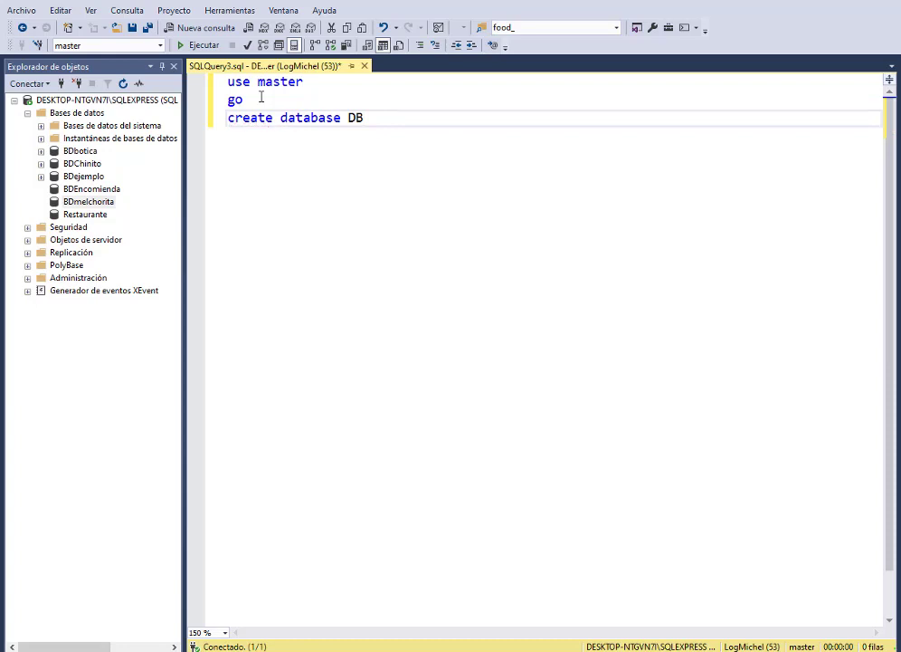
type("Bodega")
key("ctrl+a")
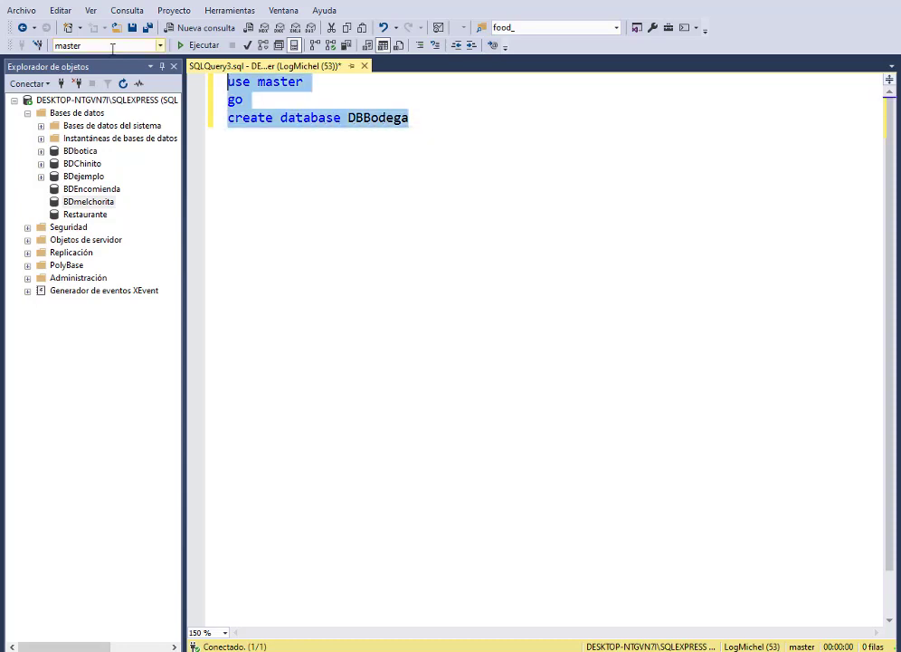
left_click(201, 44)
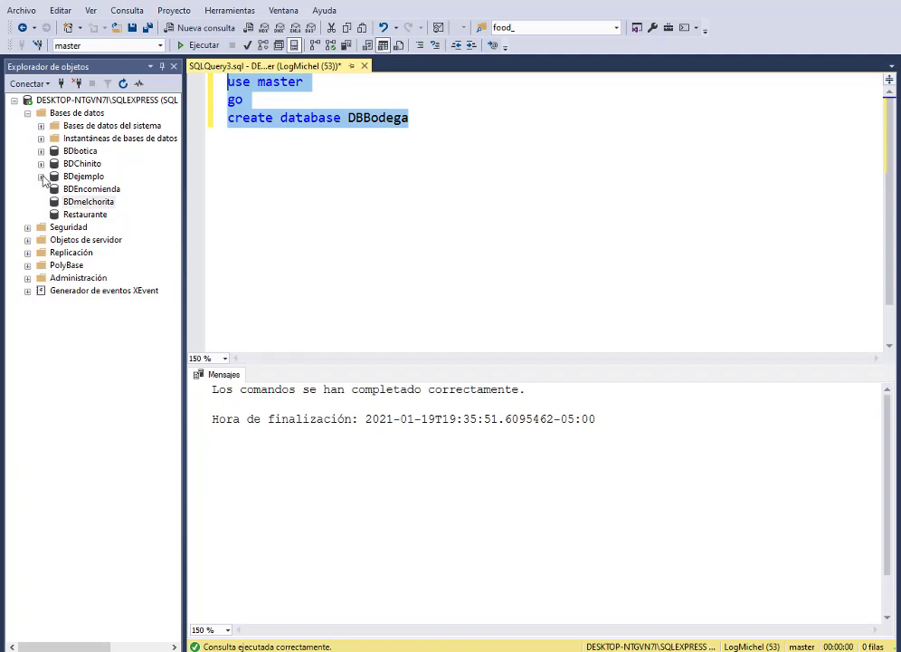
Step: Refresh Object Explorer's database list so DBBodega appears, dismissing the BDbotica not-accessible error
left_click(28, 113)
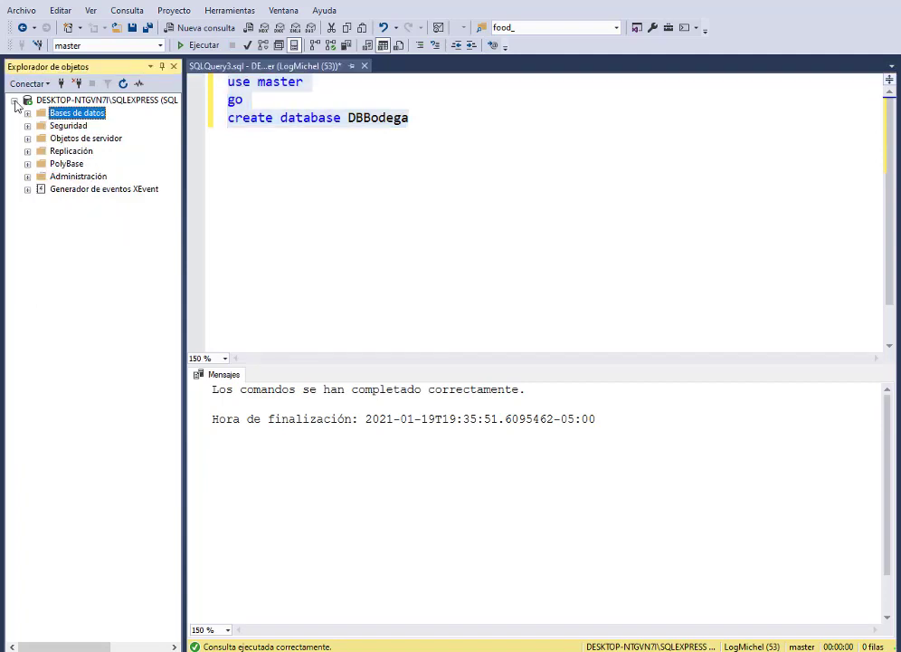
left_click(14, 101)
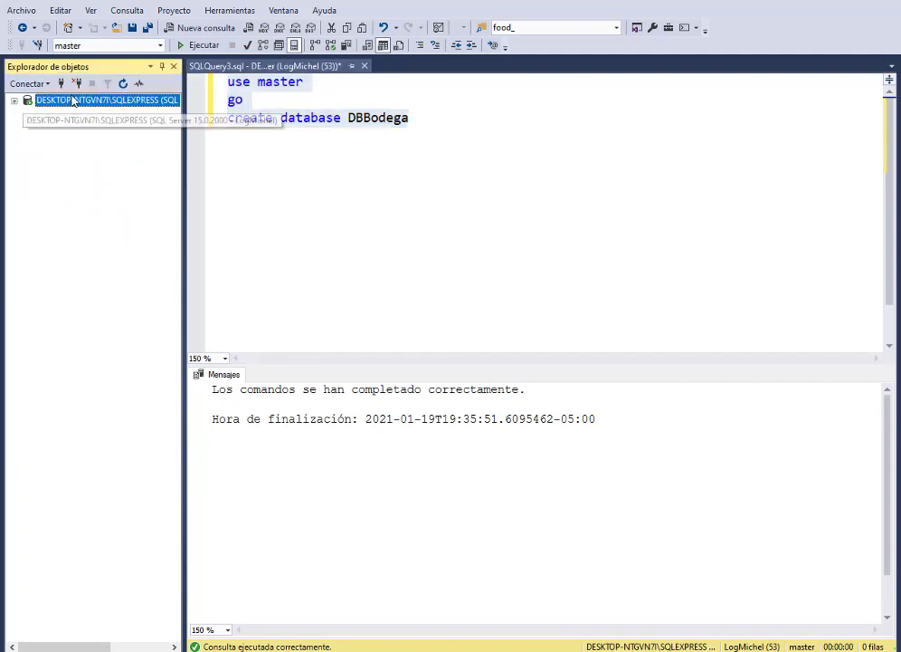
left_click(14, 100)
left_click(27, 113)
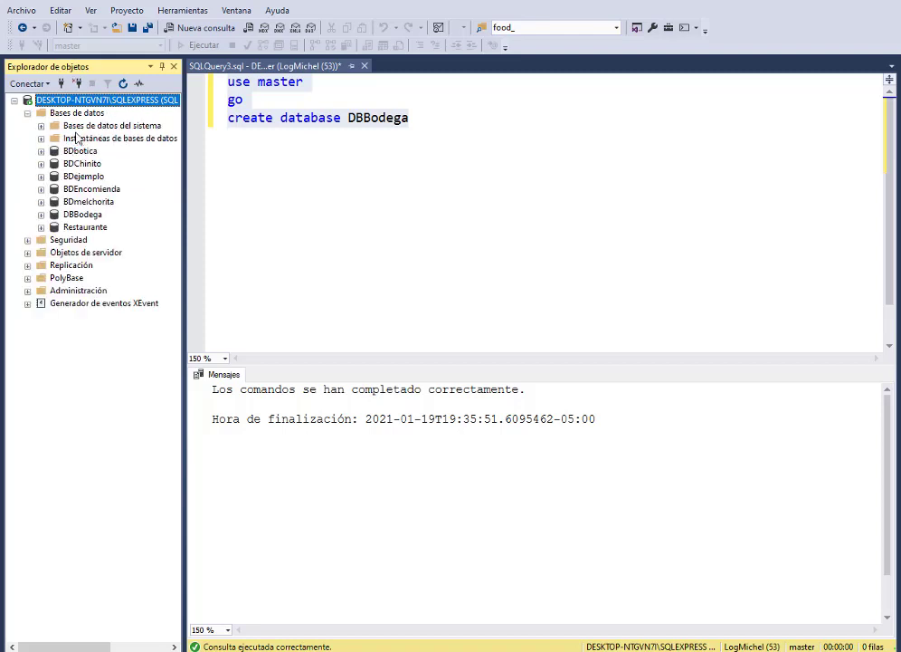
left_click(65, 215)
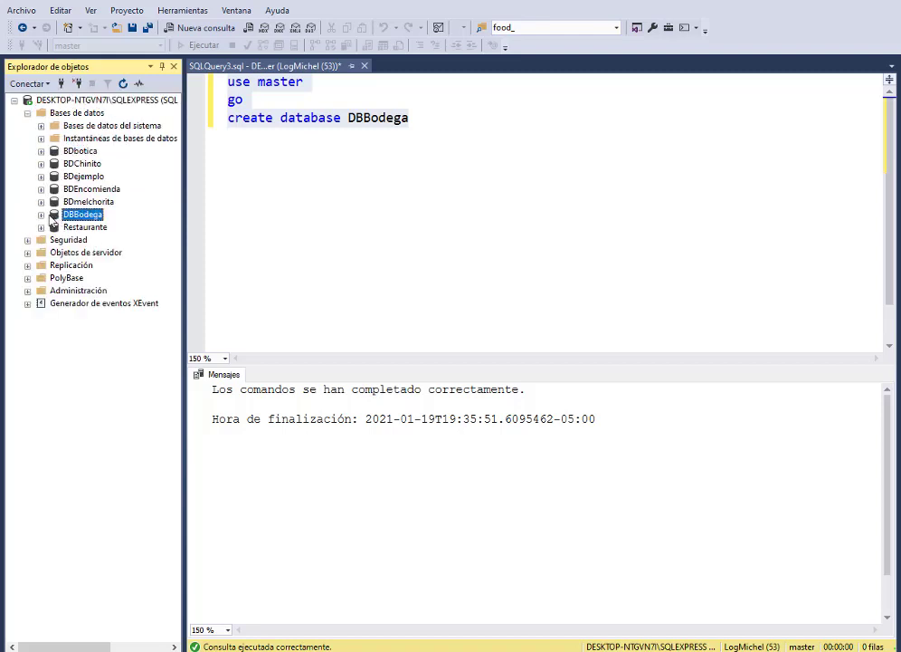
left_click(40, 215)
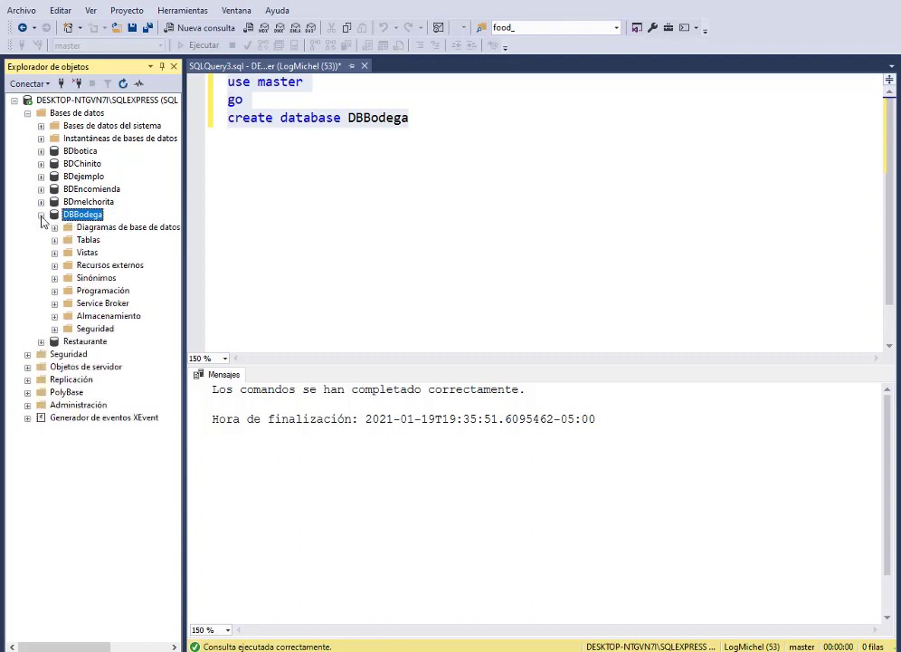
left_click(41, 216)
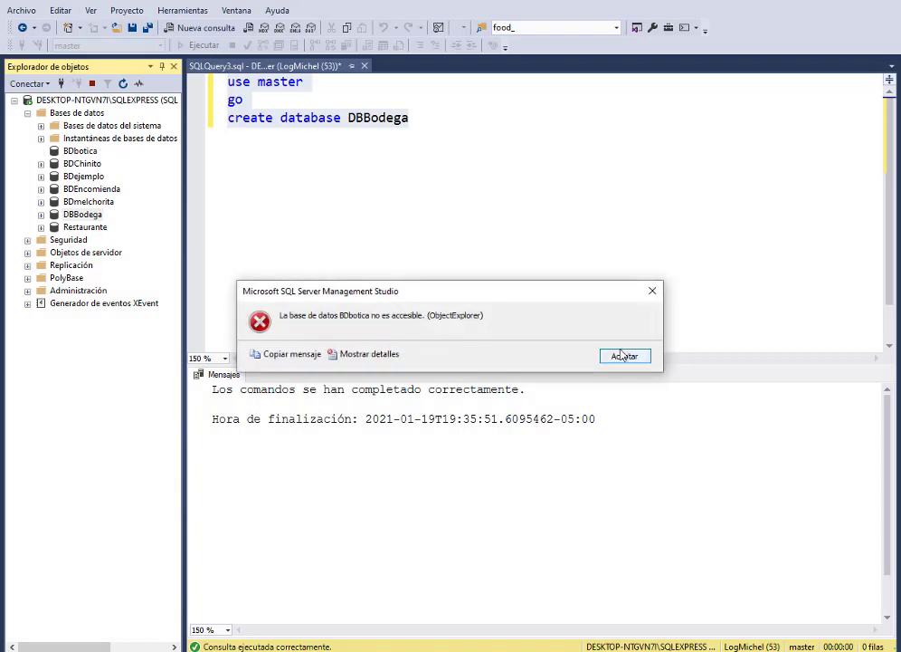
left_click(623, 355)
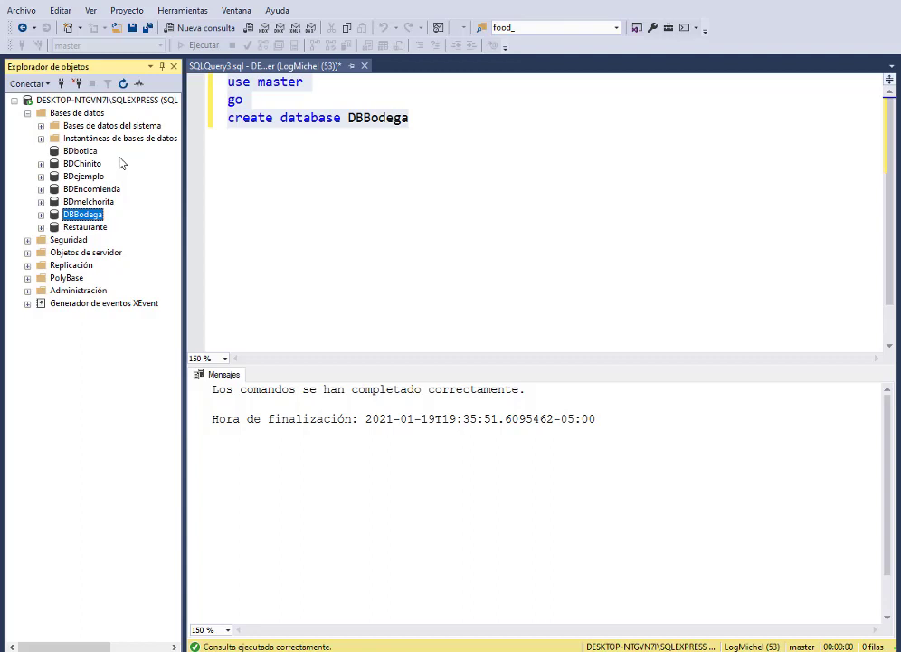
left_click(423, 118)
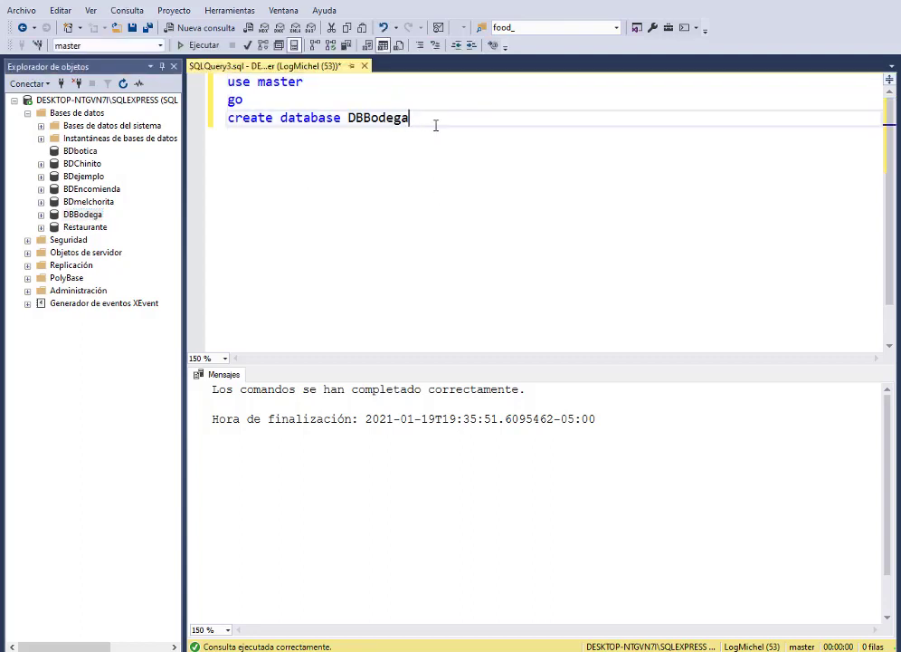
Step: Add a 'use DBBodega' line using the copied database name and run it successfully
key("Return")
key("Return")
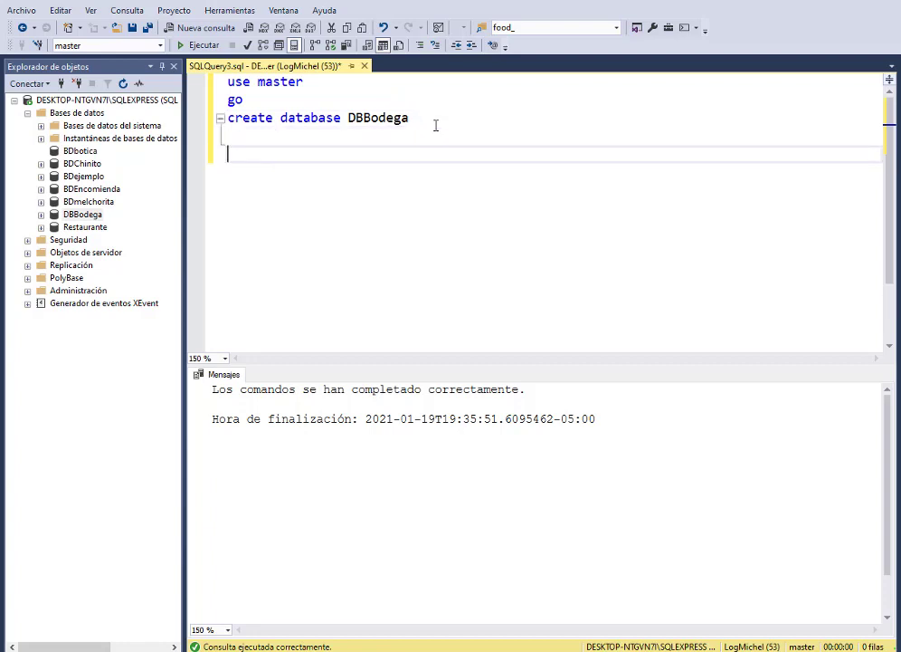
type("use")
left_click_drag(409, 117, 349, 117)
key("ctrl+c")
left_click(286, 152)
key("ctrl+v")
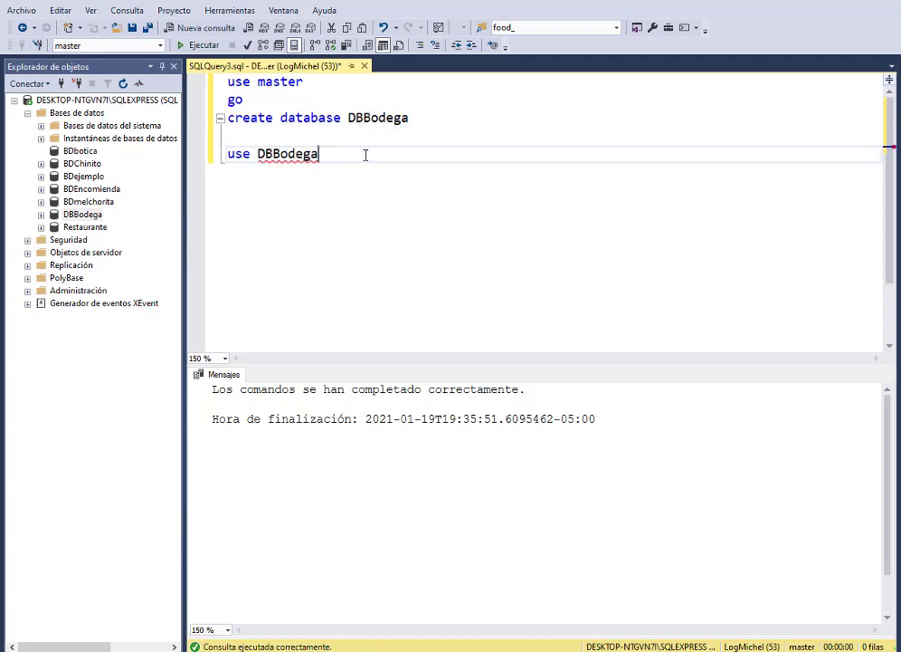
left_click_drag(319, 154, 227, 154)
left_click(198, 44)
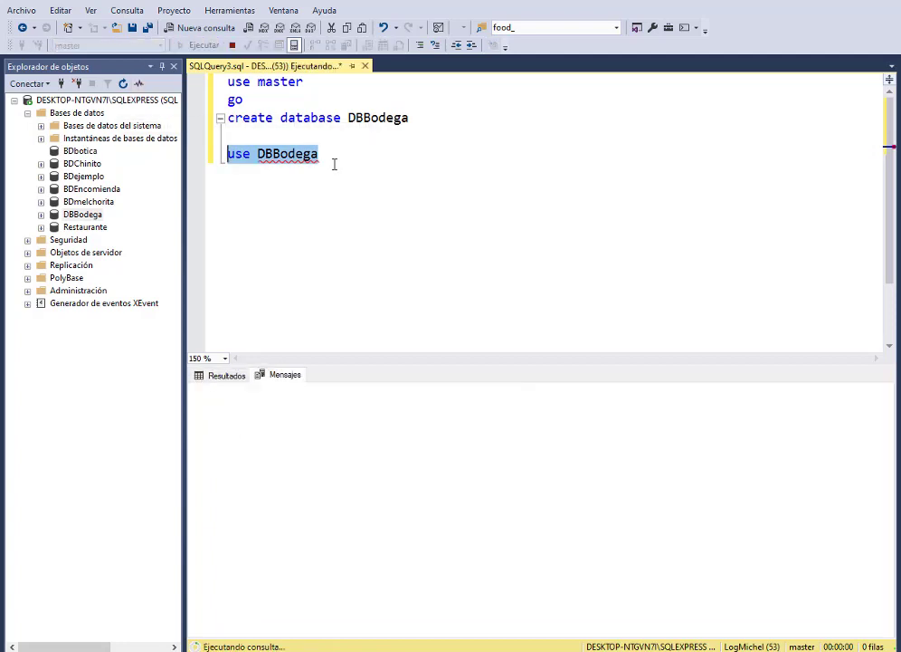
left_click(344, 151)
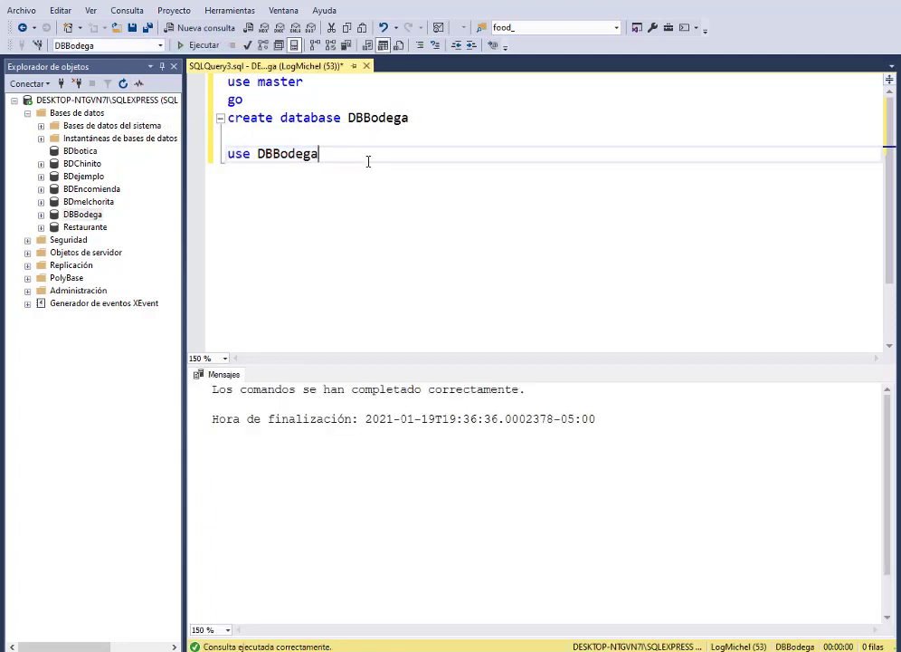
key("Return")
key("Return")
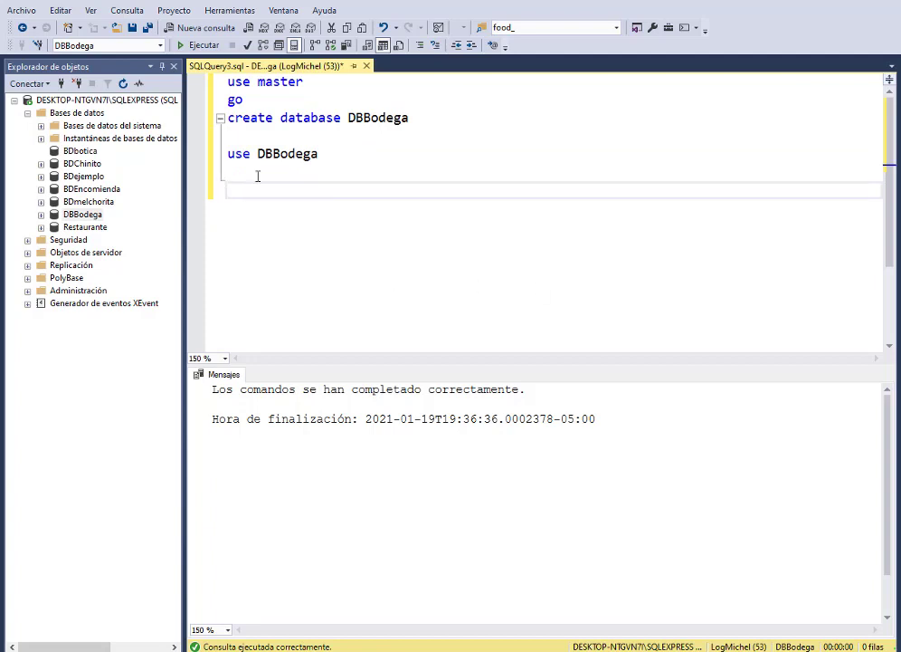
Step: Type and run 'CREATE TABLE Ventas (Codigo int, monto money)', then start a new line
type("CREATE")
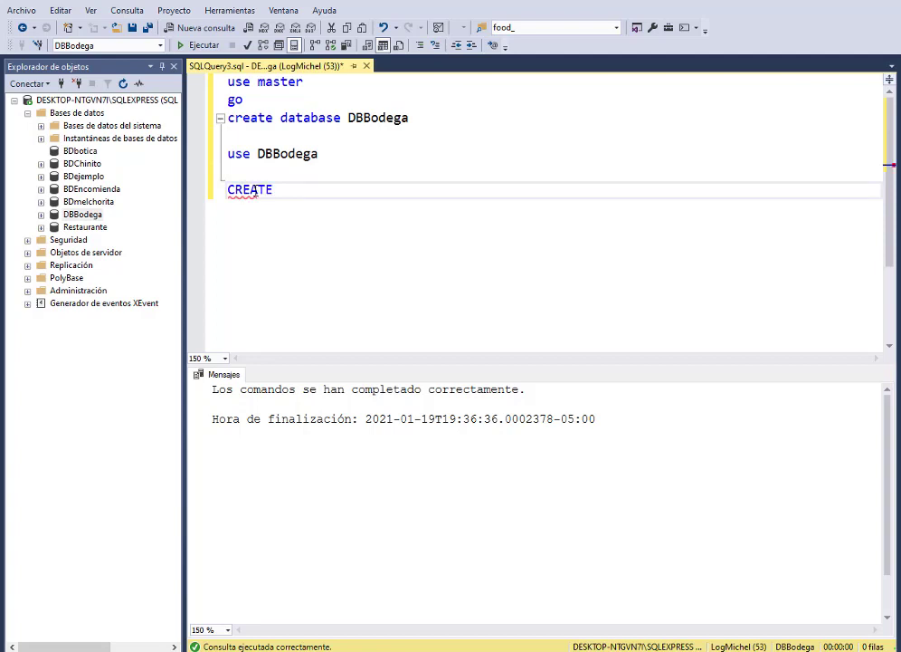
type(" TABLE ")
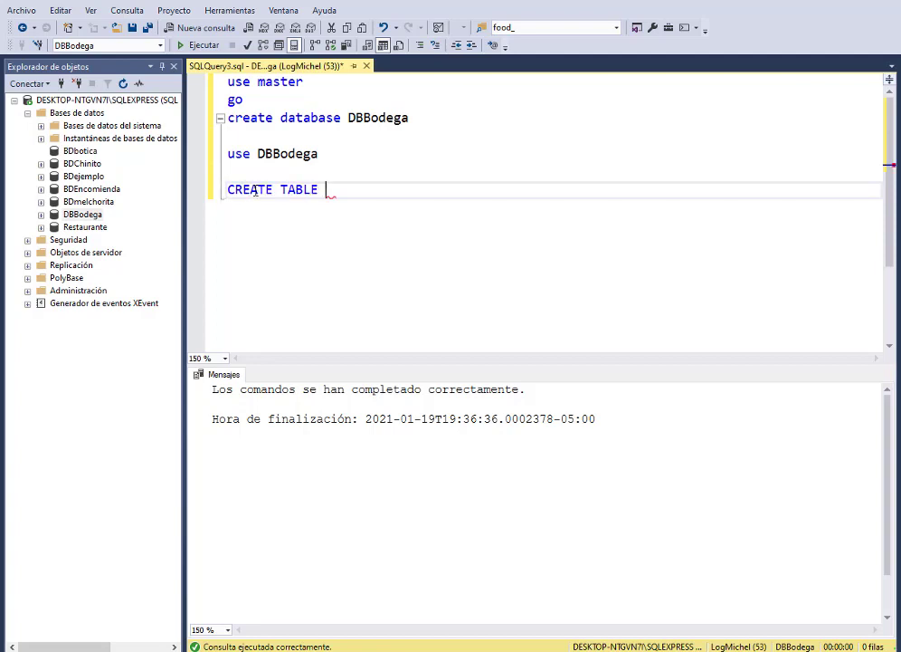
type("Ventas (")
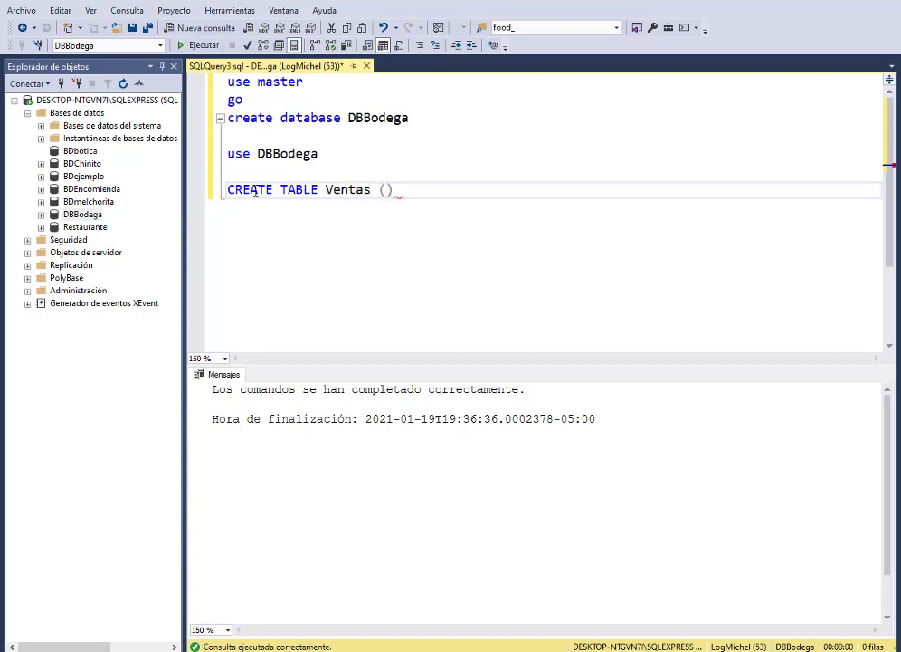
type("Codigo")
type(" int")
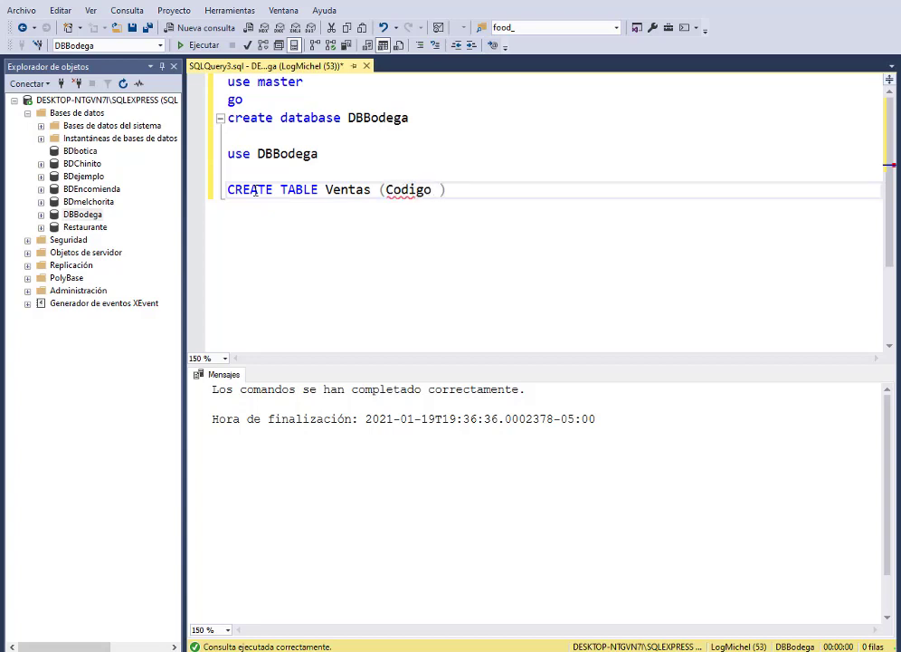
type(", monto")
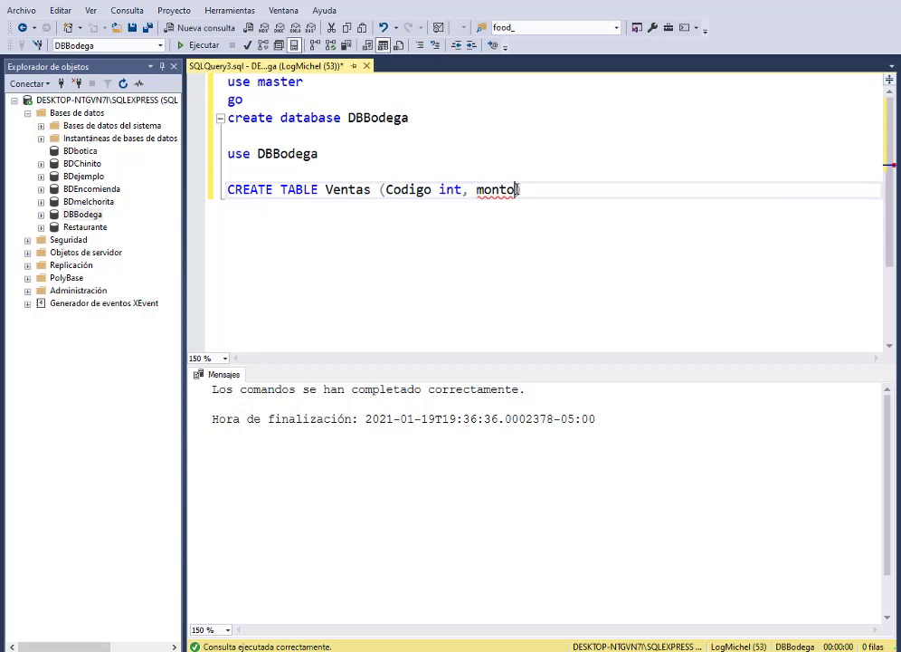
type(" money")
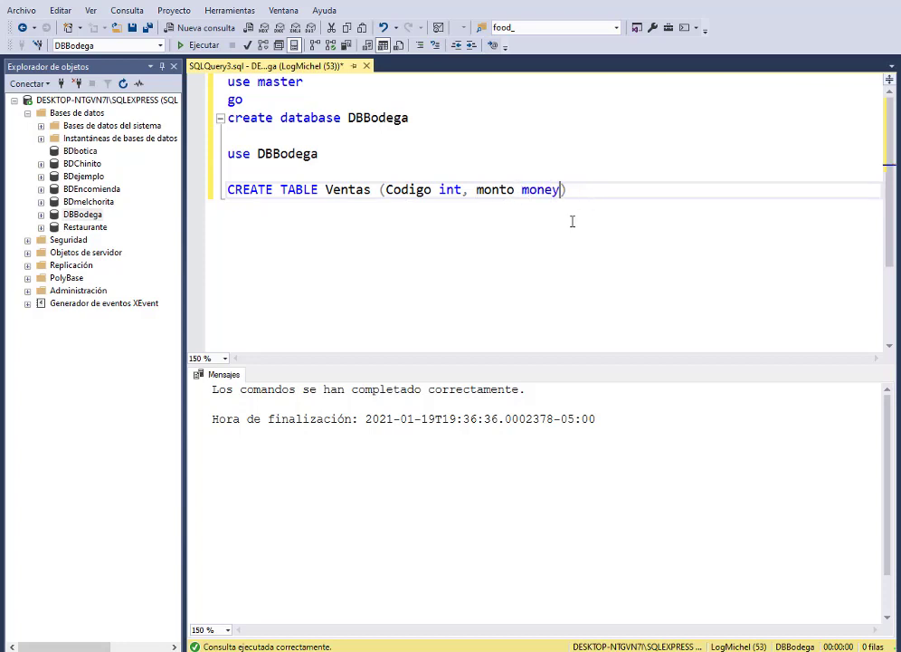
left_click_drag(574, 184, 211, 191)
left_click(199, 44)
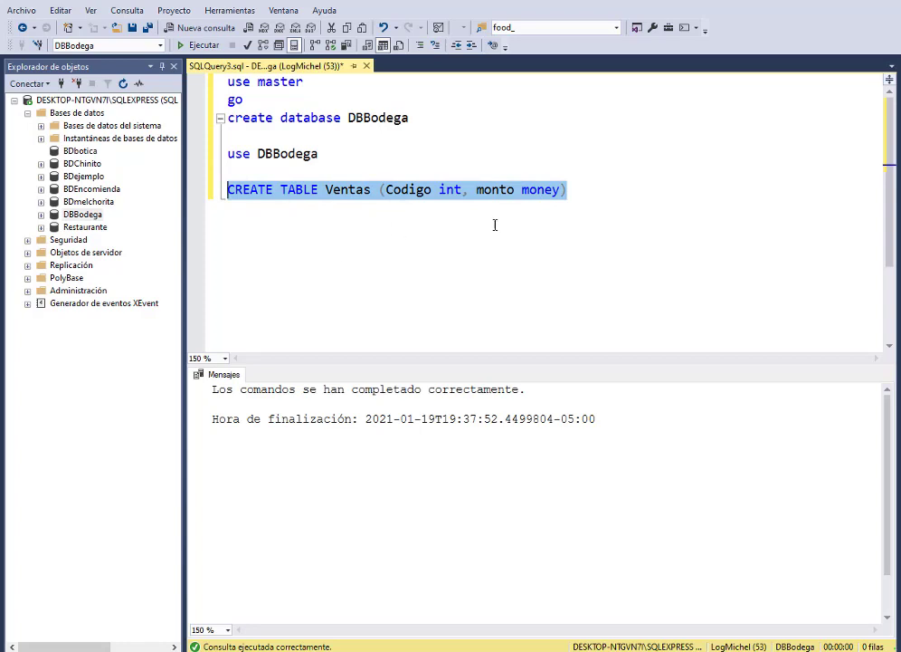
left_click(608, 194)
key("Return")
key("Return")
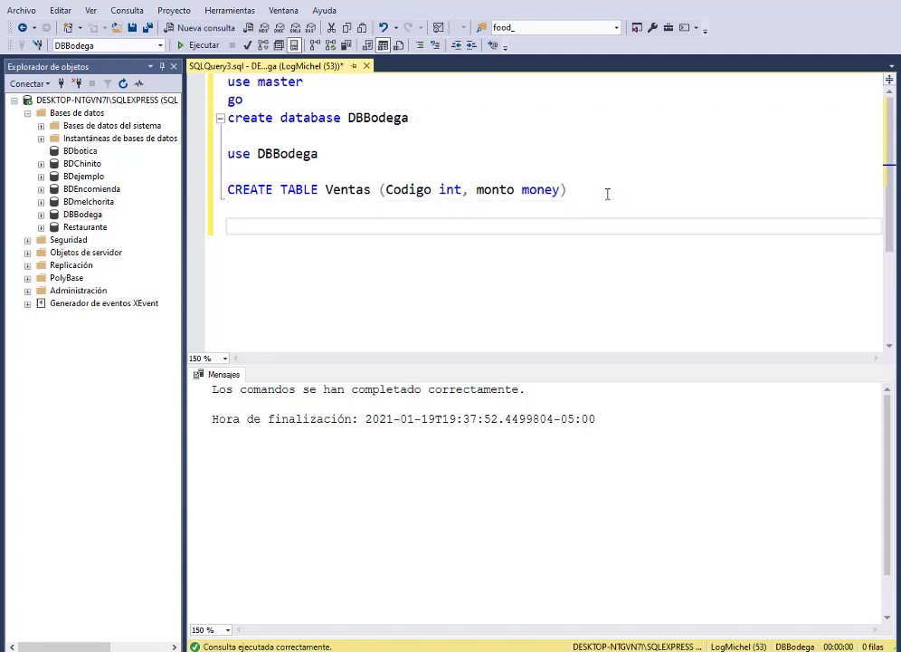
Step: Run 'select * from Ventas' to get empty Codigo and monto columns, then expand DBBodega
type("slect")
key("BackSpace")
key("BackSpace")
key("BackSpace")
key("BackSpace")
type("elect * from ")
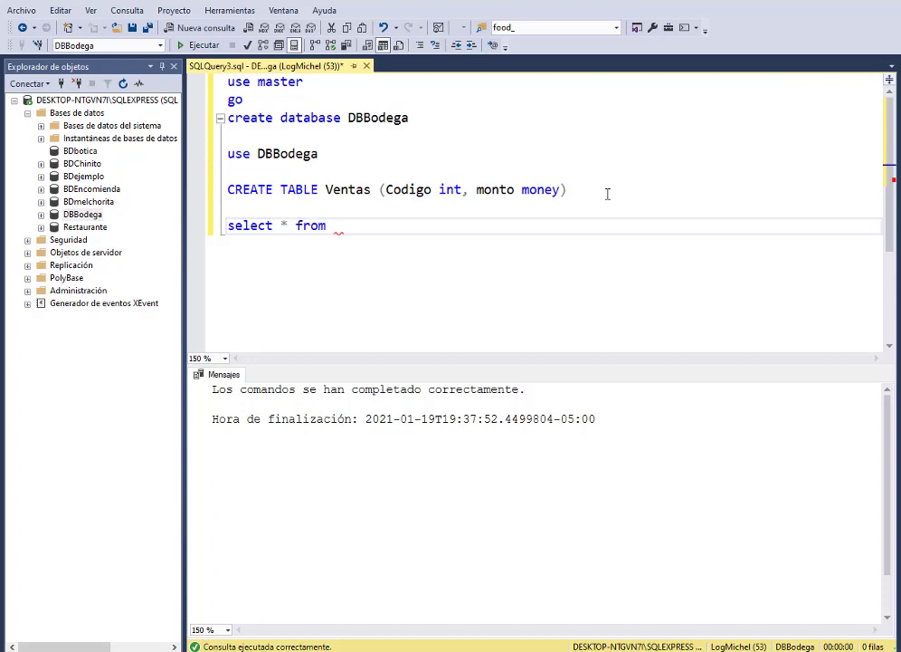
type("vent")
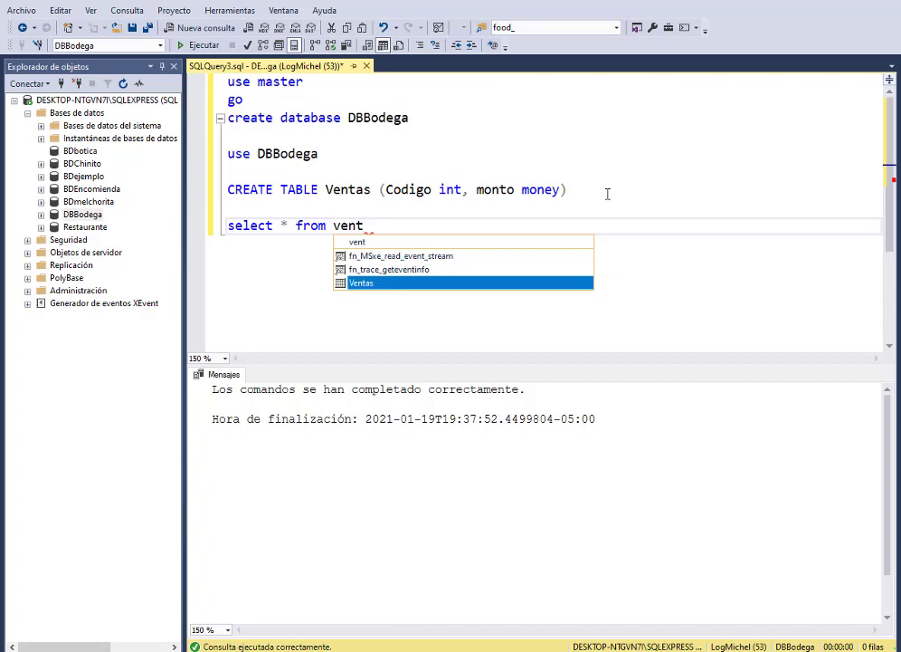
key("Tab")
left_click_drag(379, 225, 273, 225)
left_click_drag(129, 227, 127, 227)
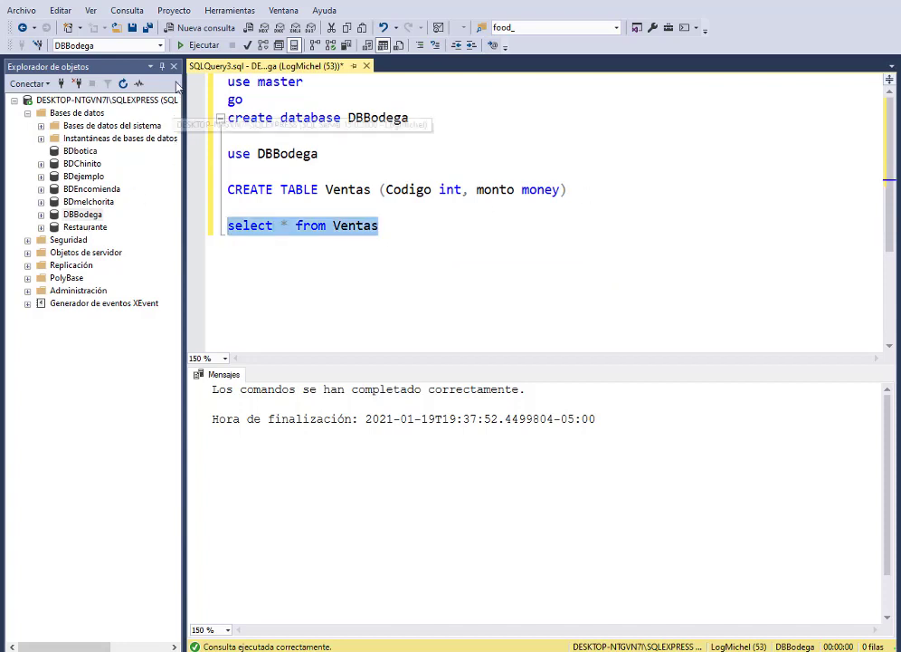
left_click(197, 45)
left_click(227, 396)
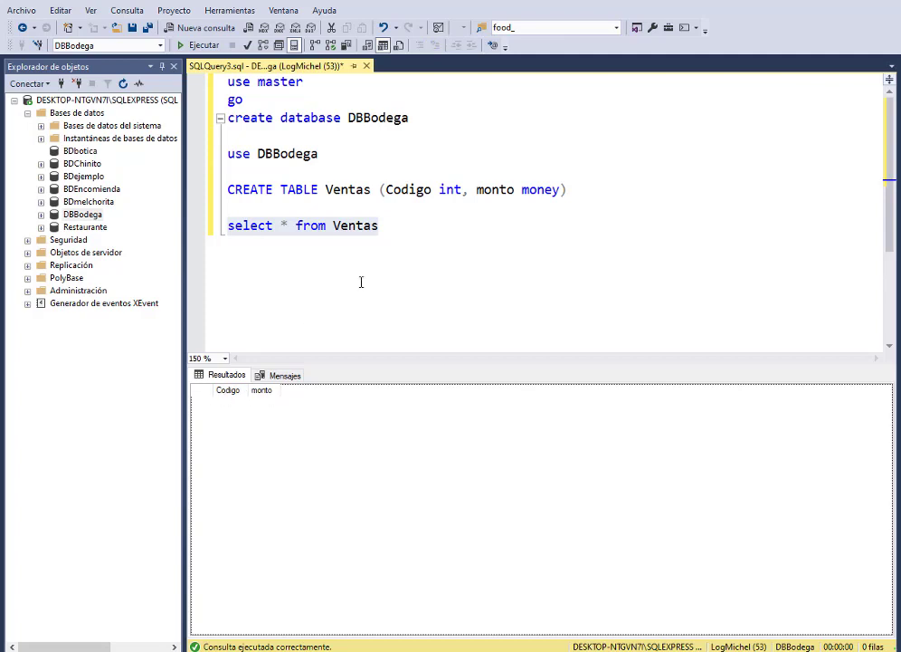
left_click(392, 228)
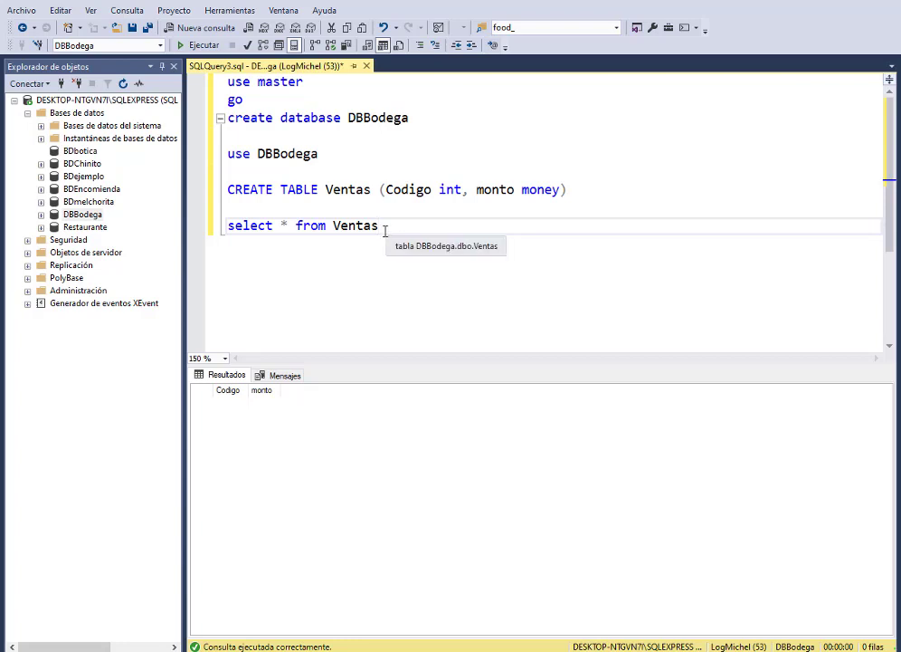
left_click(41, 215)
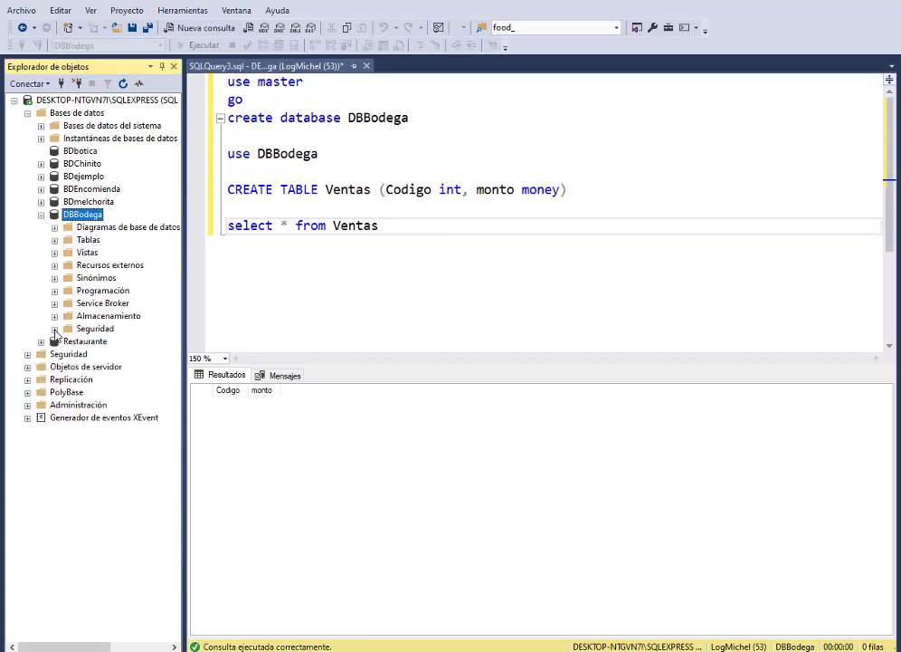
Step: Expand DBBodega's Seguridad folder to view its Usuarios and Roles, then collapse the DBBodega node
left_click(54, 329)
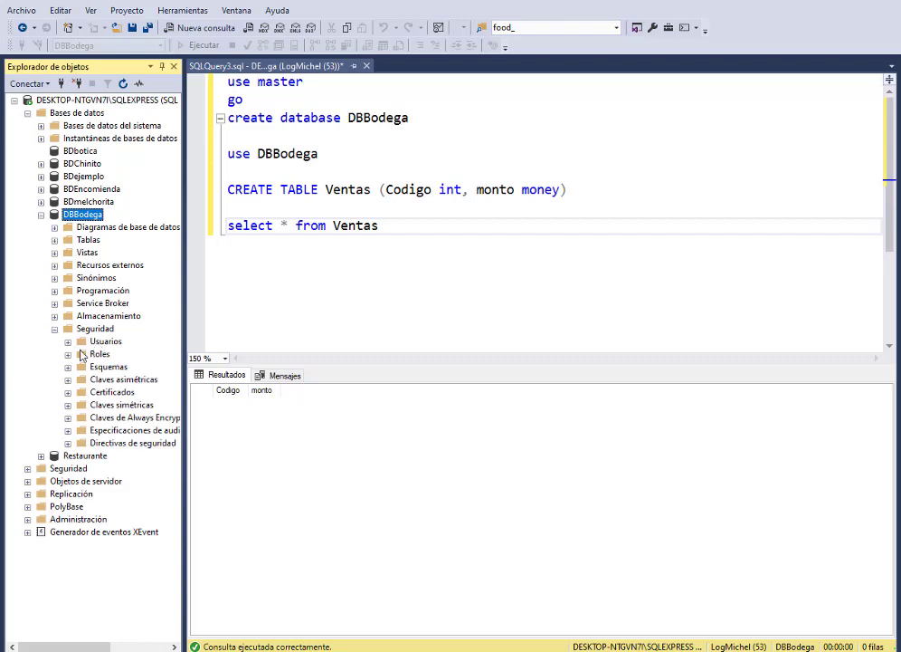
left_click(68, 341)
left_click(68, 404)
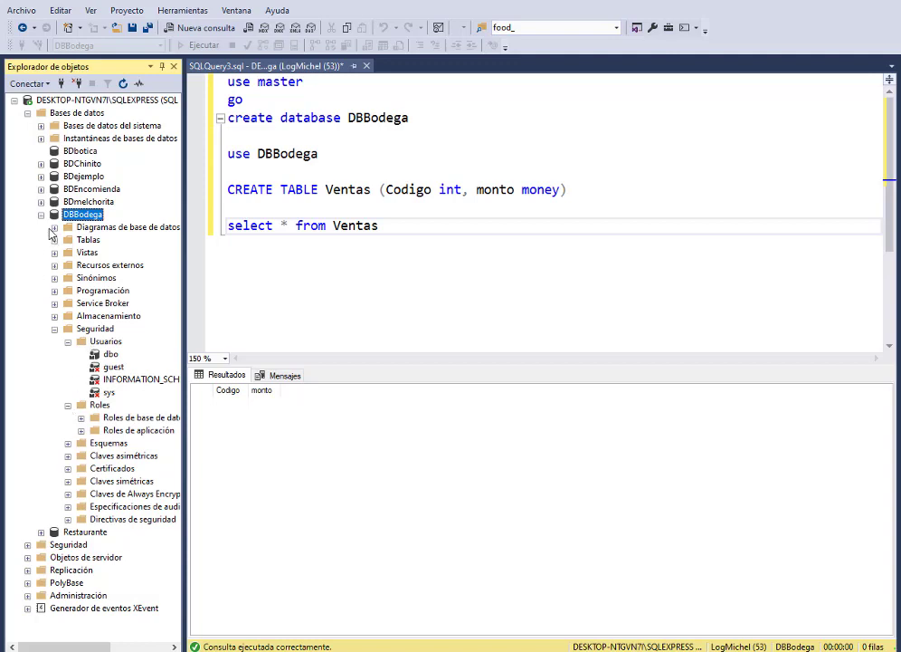
key("Left")
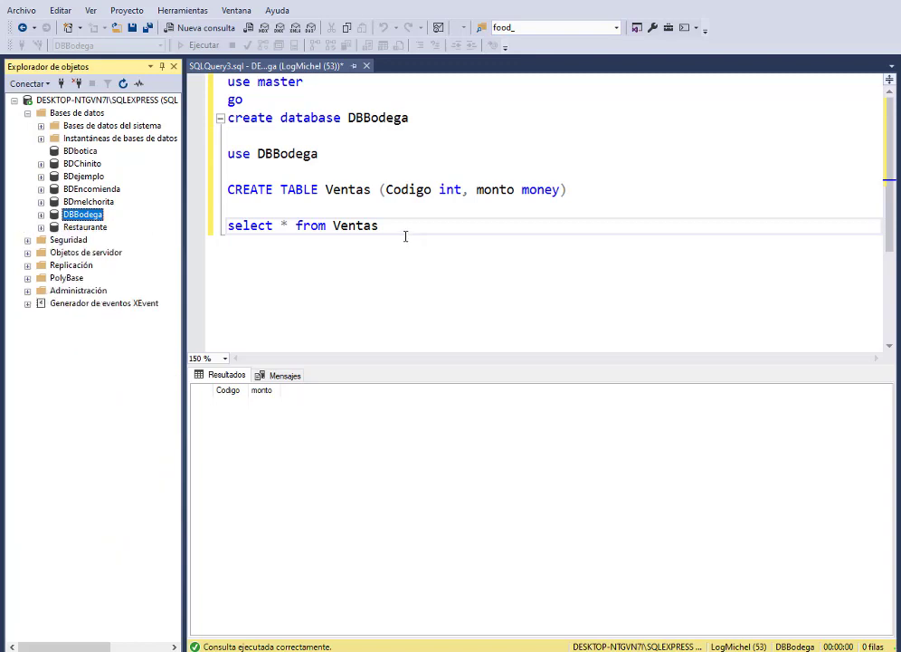